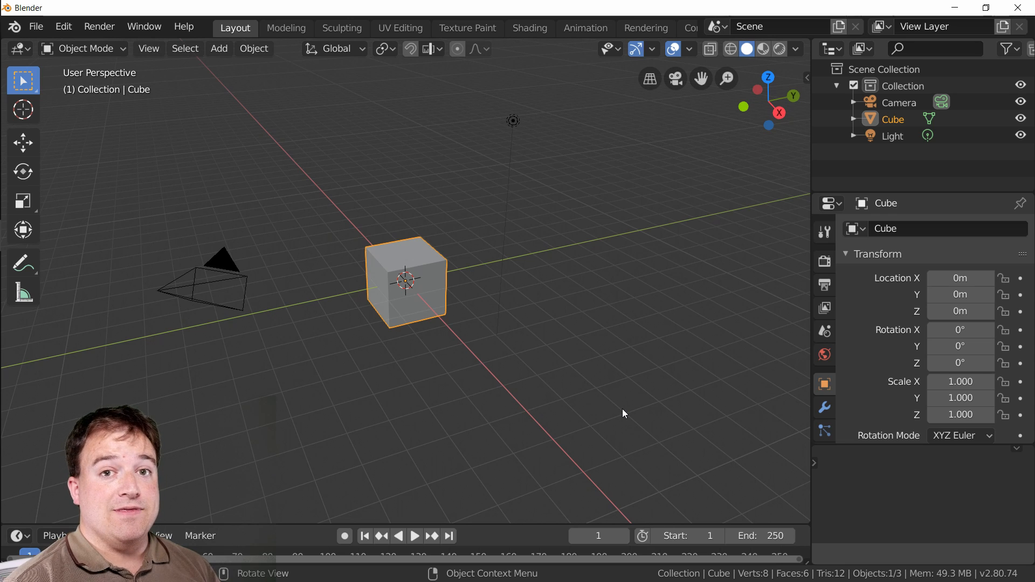
Step: Delete the default cube and add a plane mesh at the origin
scroll(538, 377, up, 3)
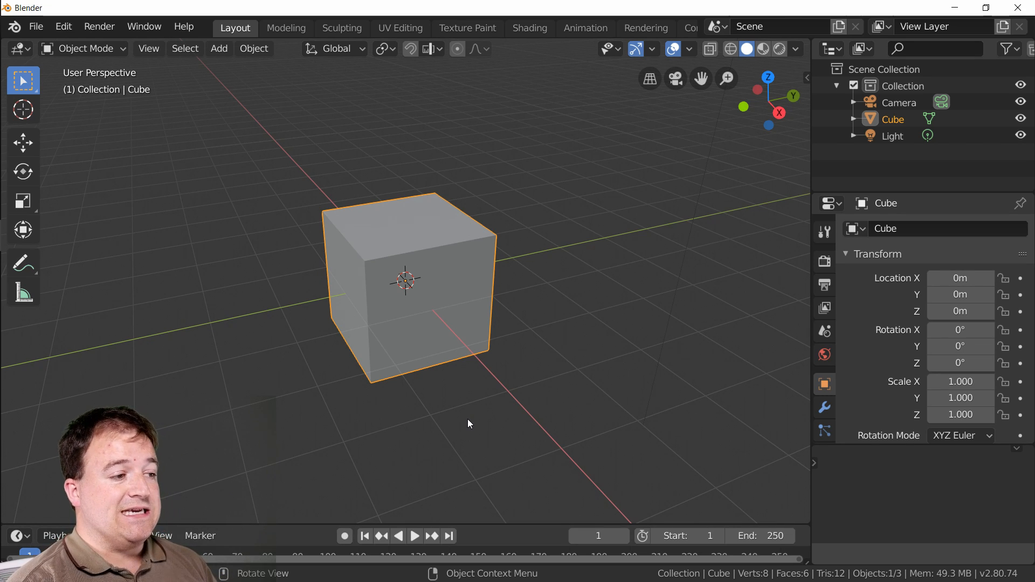
key(x)
key(Return)
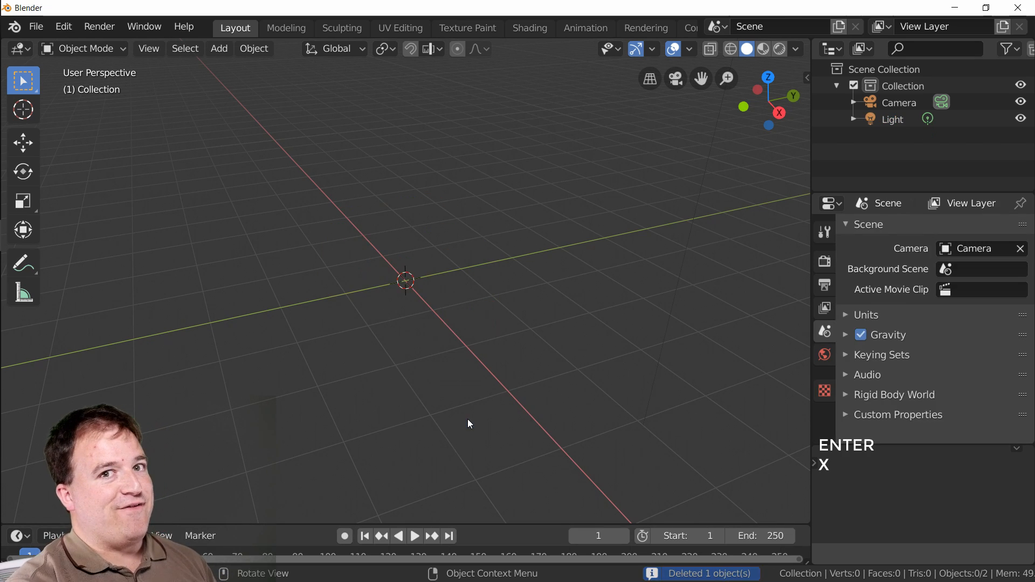
key(shift+a)
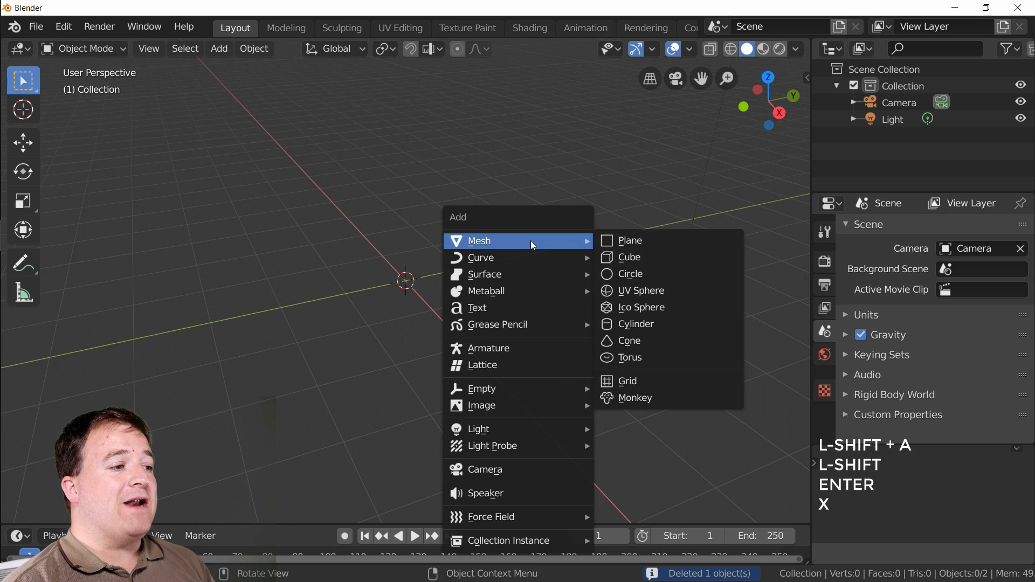
click(656, 241)
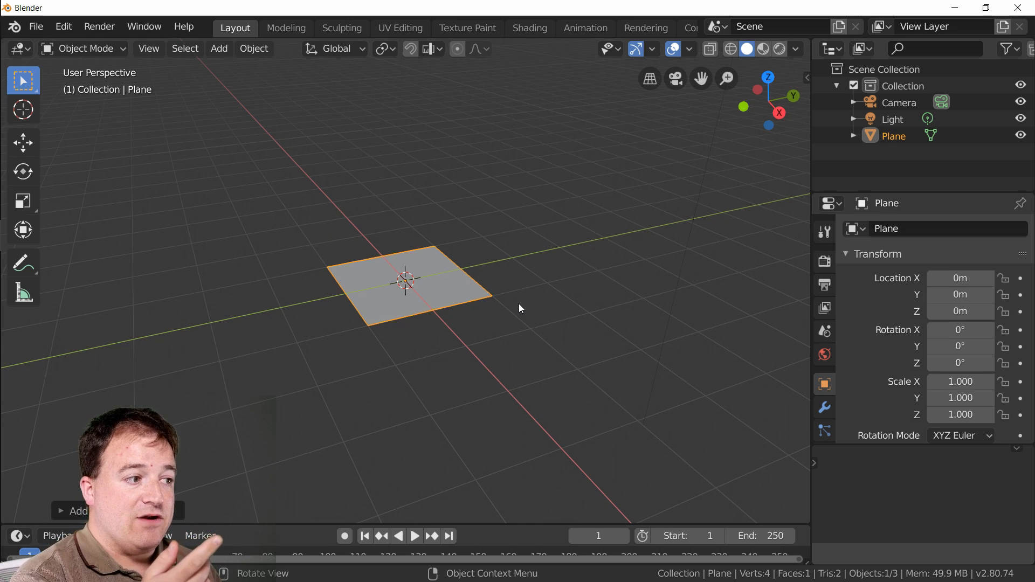
Step: Rotate the plane's geometry 45° about the Z axis in Edit Mode
key(Tab)
key(r)
key(4)
key(5)
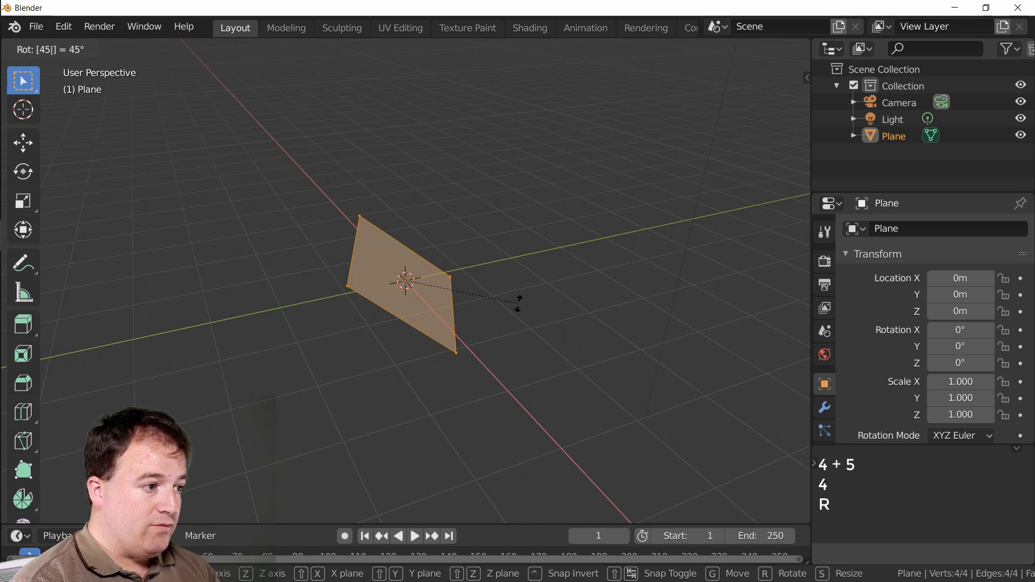
key(z)
key(Return)
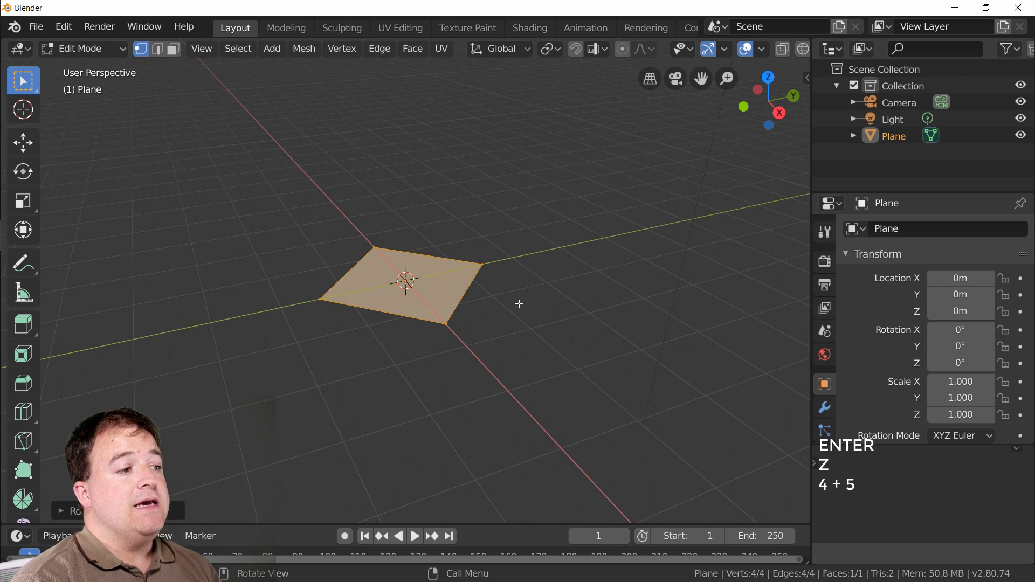
Step: Scale the plane's geometry along X to about 1.47 m wide, forming a diamond, and return to Object Mode
key(s)
key(x)
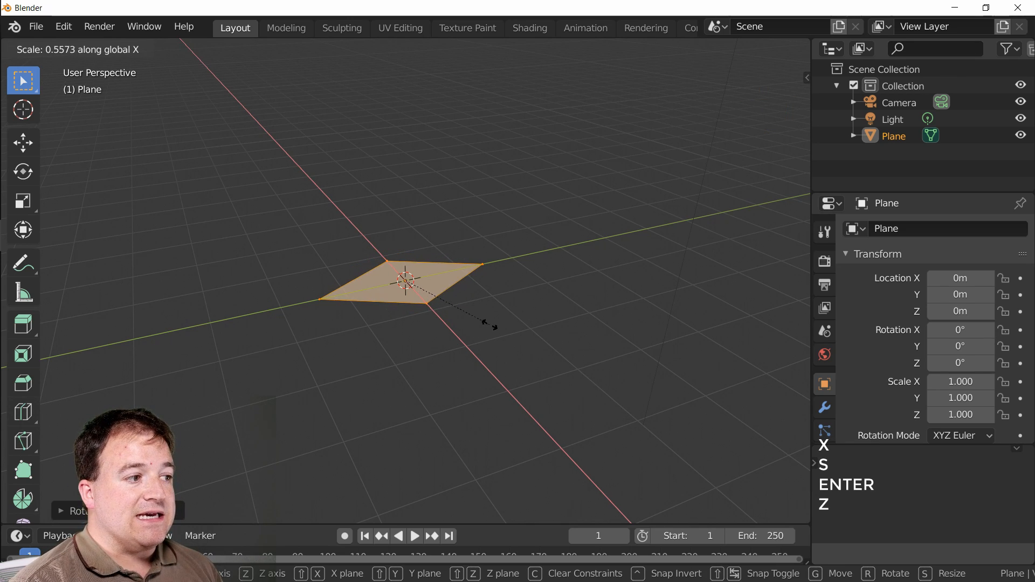
click(485, 323)
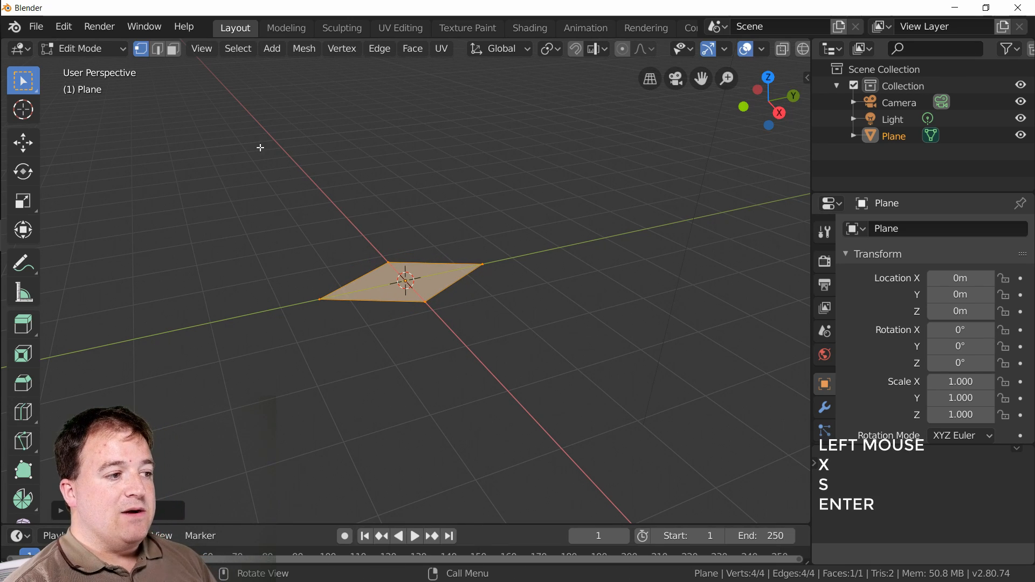
key(Tab)
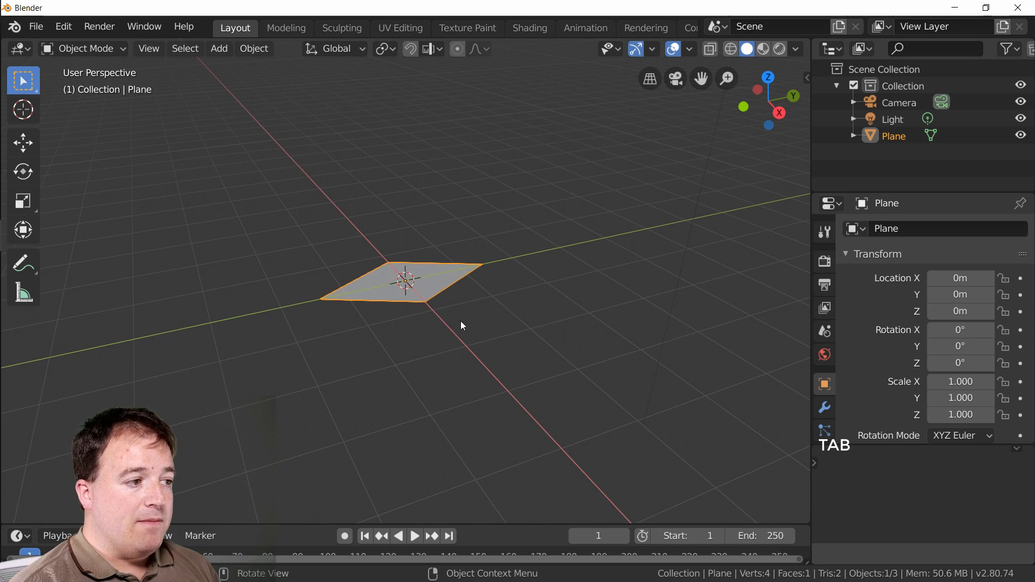
Step: Move the plane about 4.9 m along the positive X axis, away from the origin
middle_drag(393, 343, 536, 354)
key(g)
key(x)
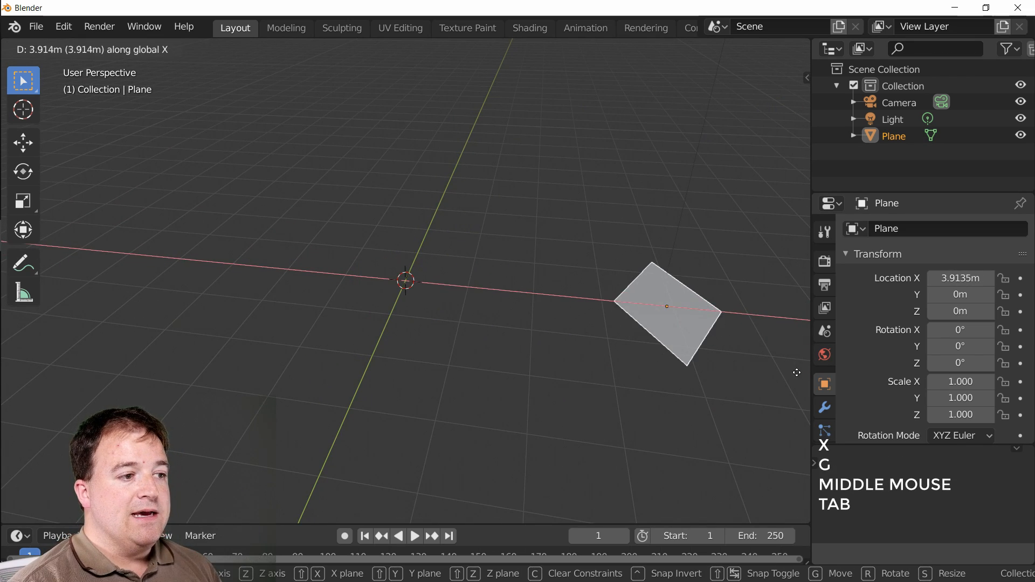
click(71, 372)
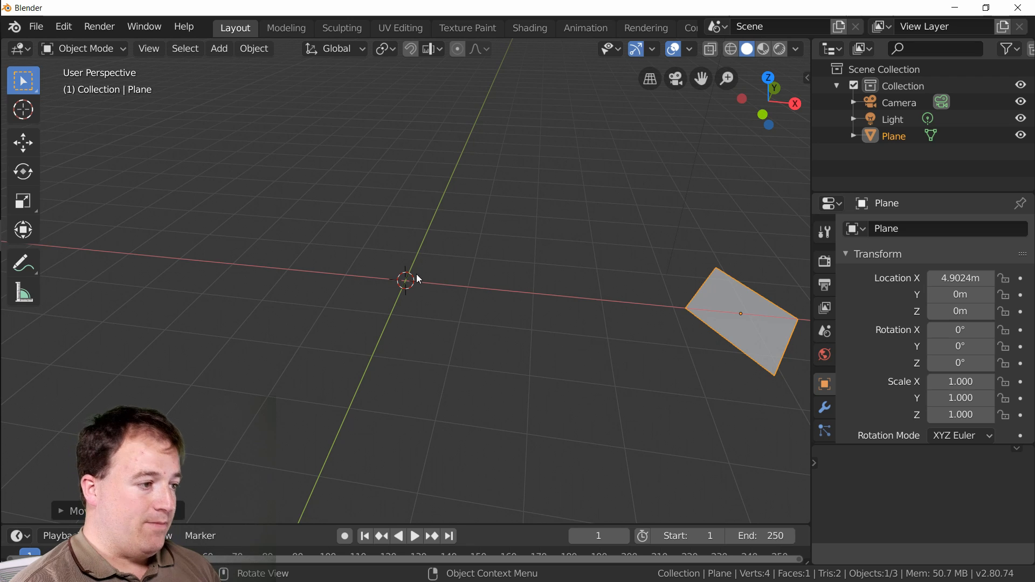
Step: Add a Monkey mesh at the origin
key(shift+a)
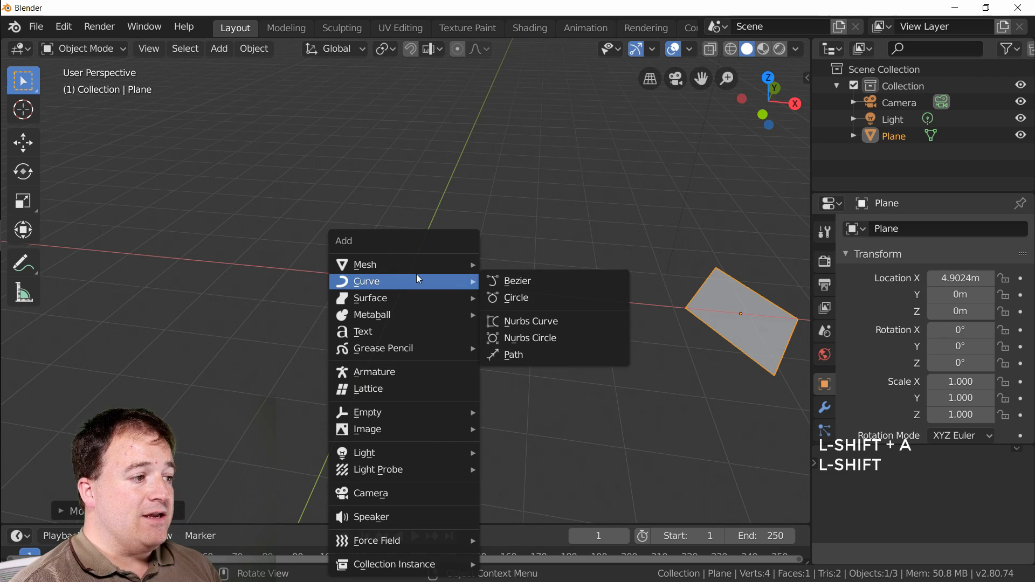
mouse_move(417, 264)
click(577, 426)
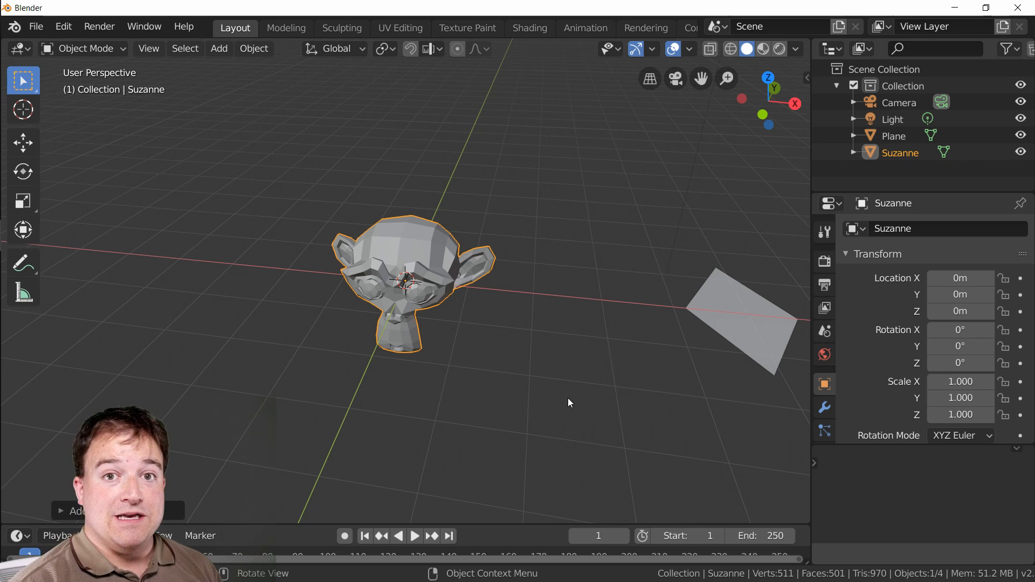
Step: Widen the properties area and set the monkey's object instancing to Verts
scroll(574, 427, up, 3)
middle_drag(574, 432, 635, 378)
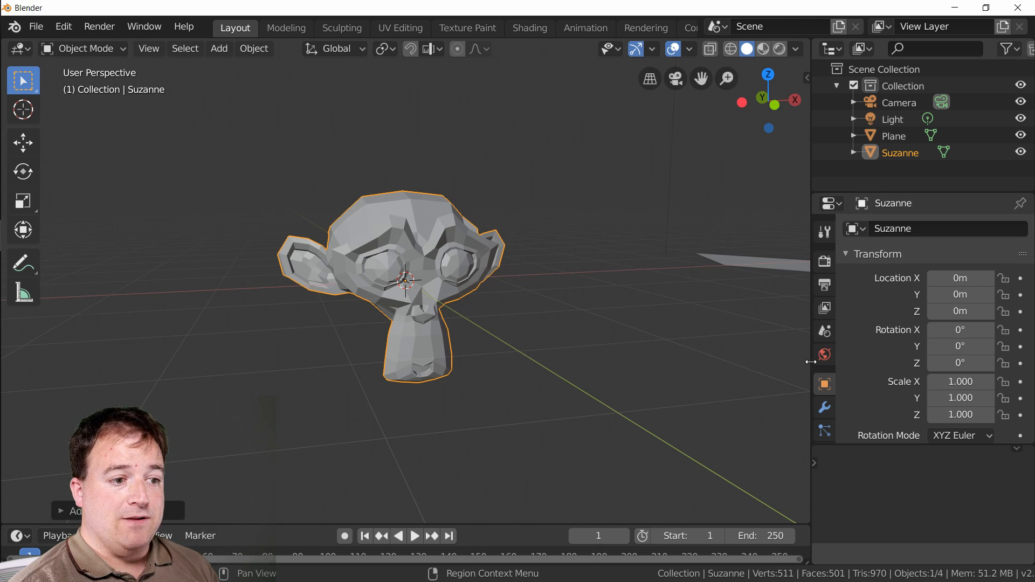
drag(812, 365, 772, 365)
scroll(893, 329, down, 5)
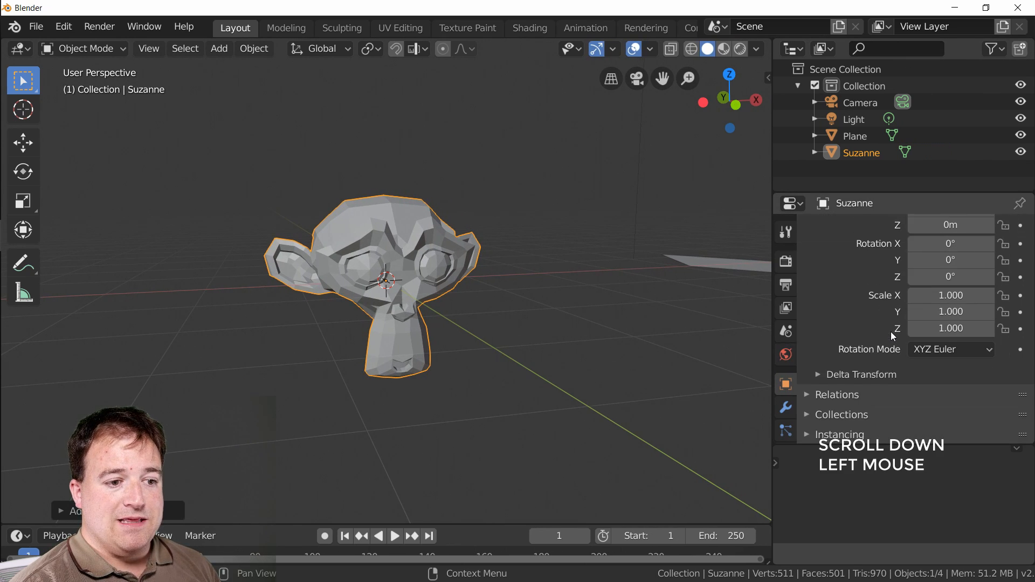
scroll(901, 324, down, 3)
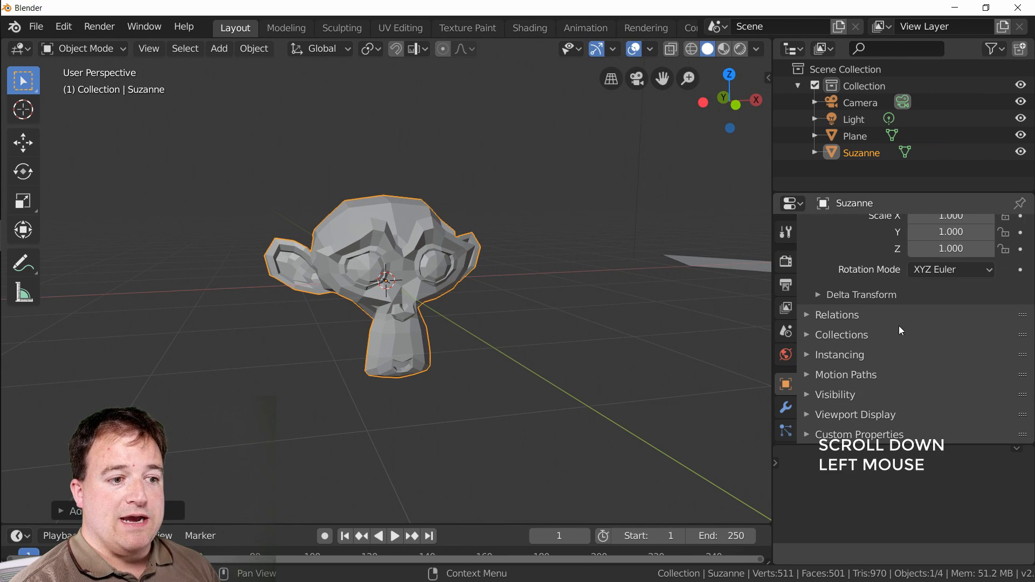
click(809, 354)
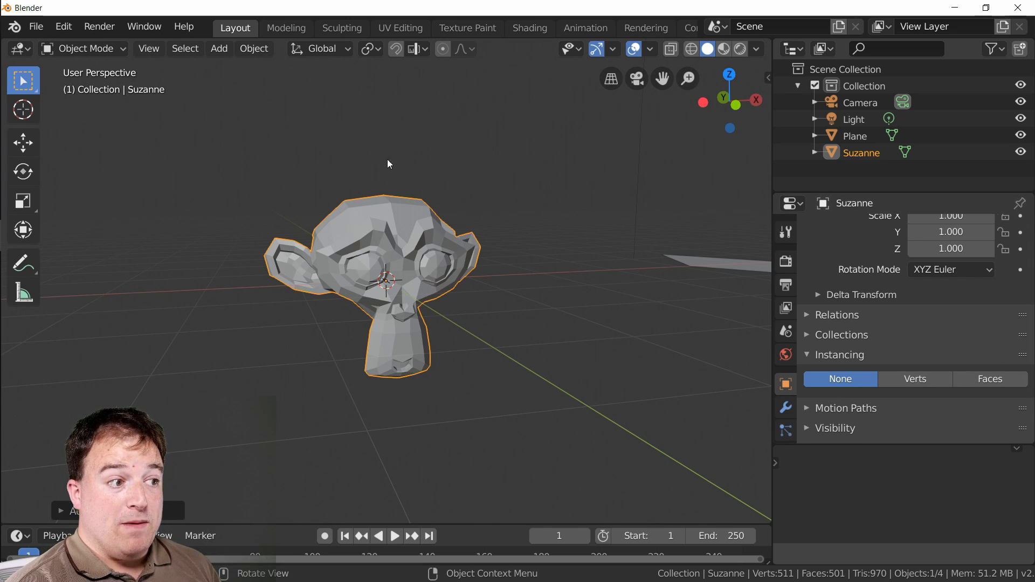
click(916, 380)
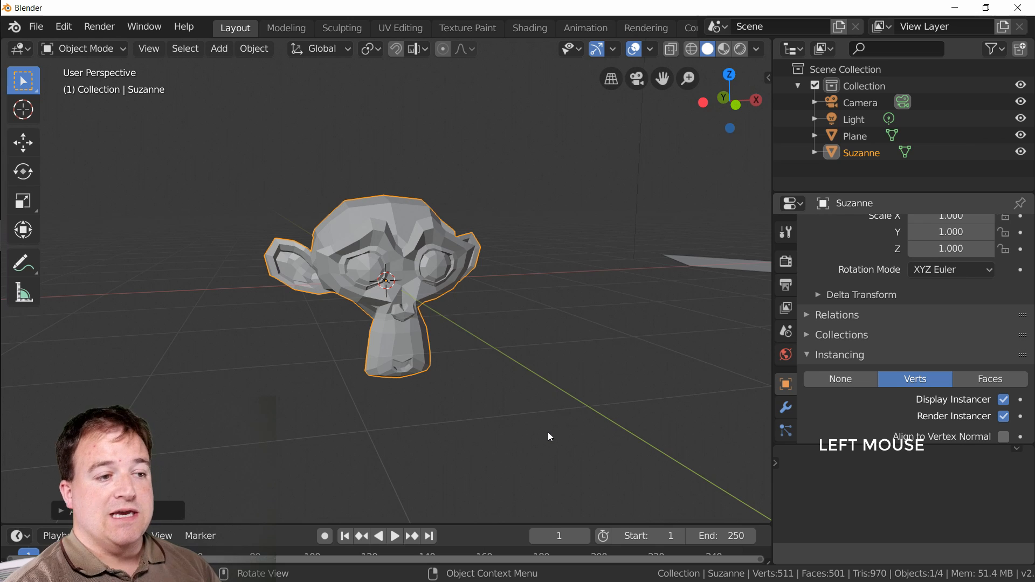
Step: Parent the plane to the monkey head, with the monkey as the active object
scroll(559, 332, down, 2)
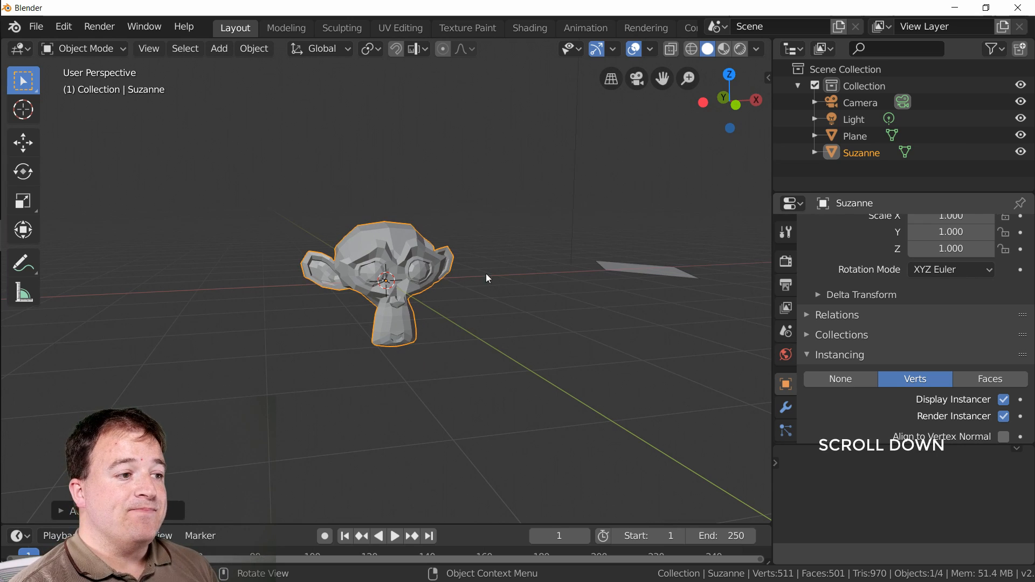
click(659, 269)
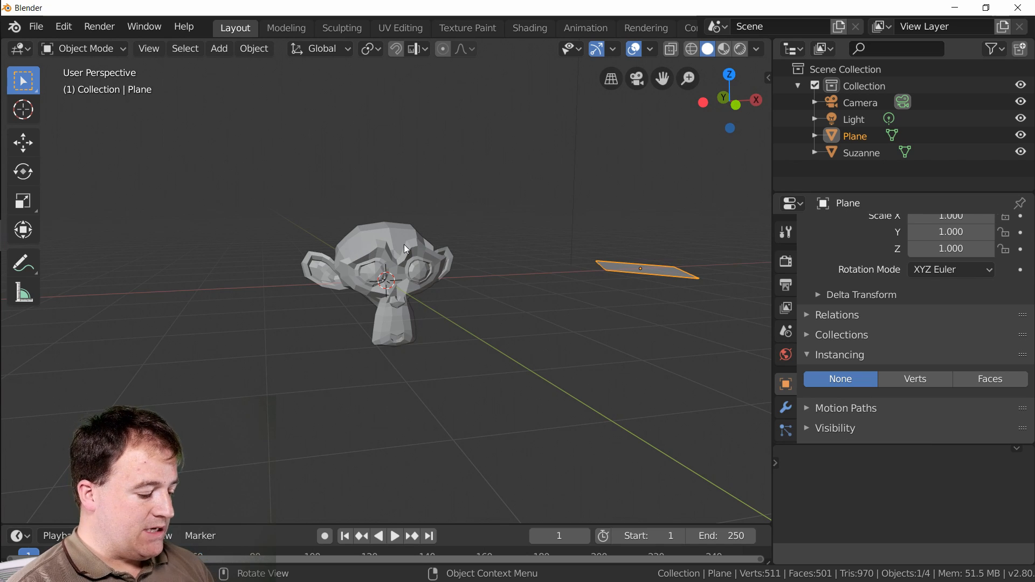
shift+click(399, 258)
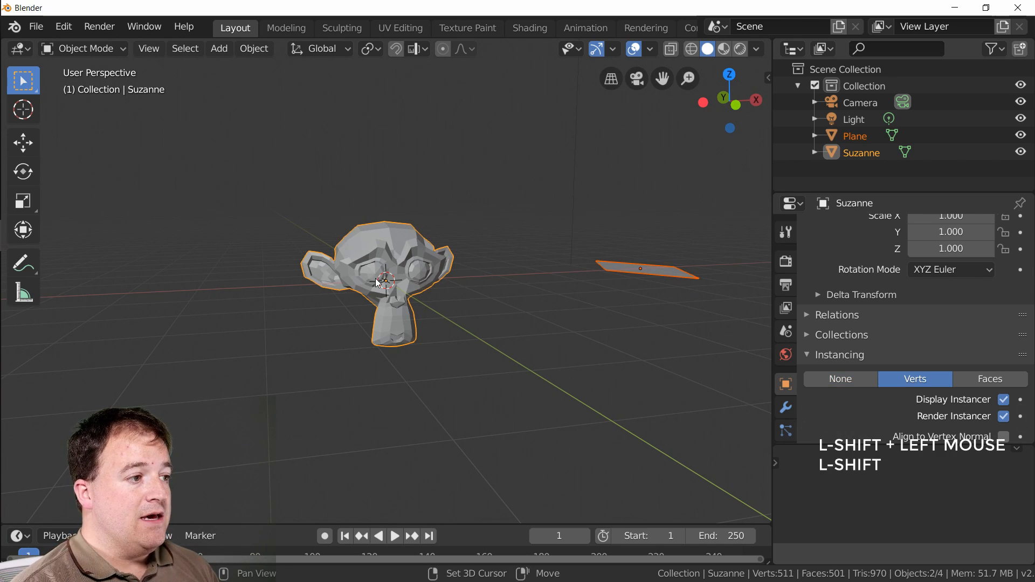
key(ctrl+p)
click(492, 291)
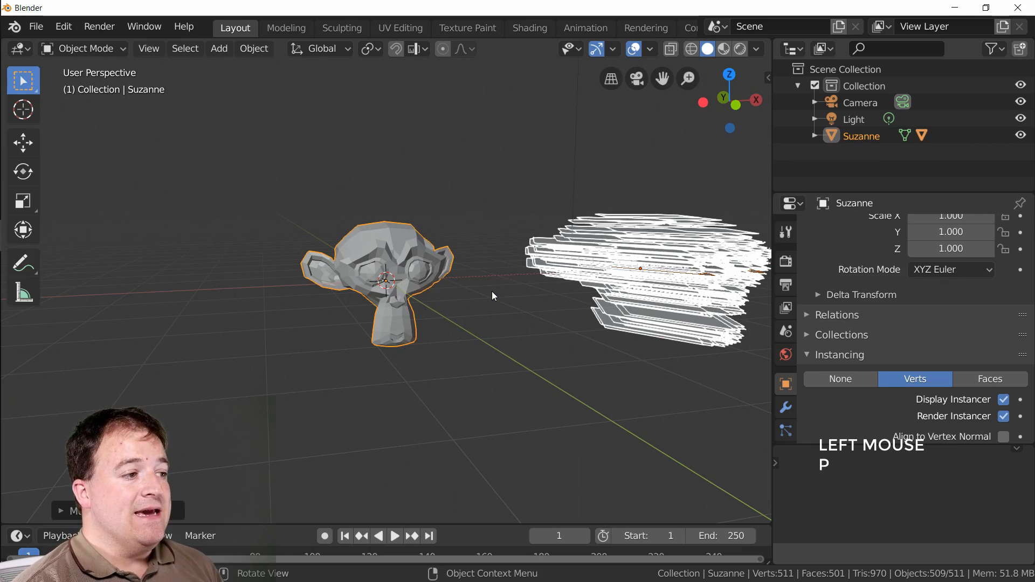
Step: Select the plane under Suzanne in the scene hierarchy and set its X location to 0 m
middle_drag(520, 314, 245, 332)
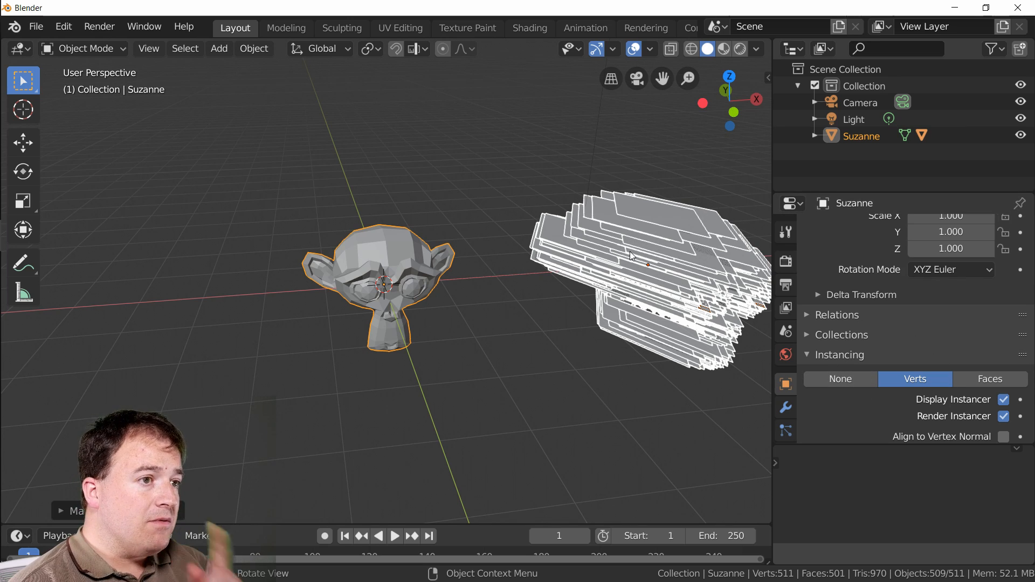
click(659, 282)
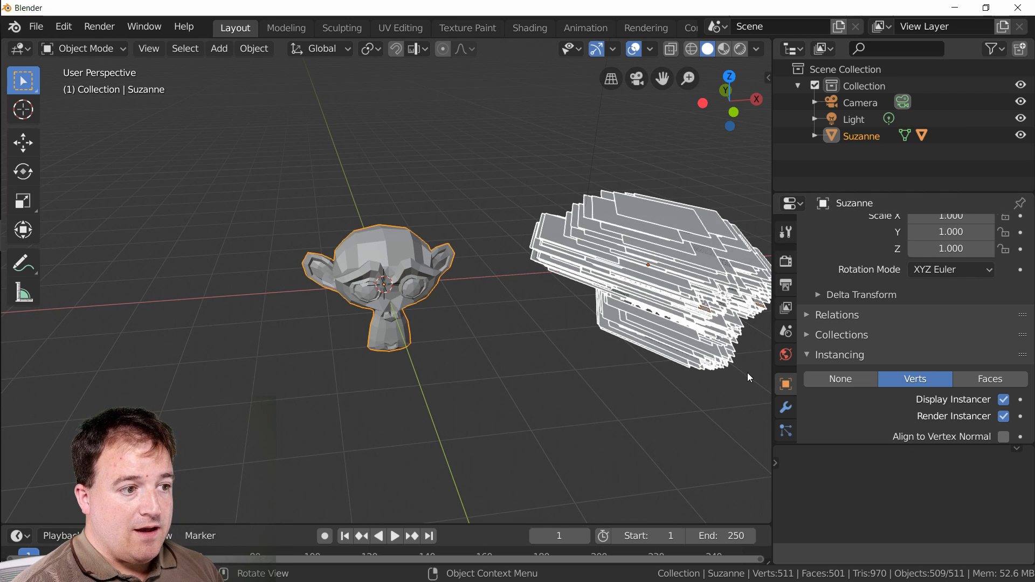
key(b)
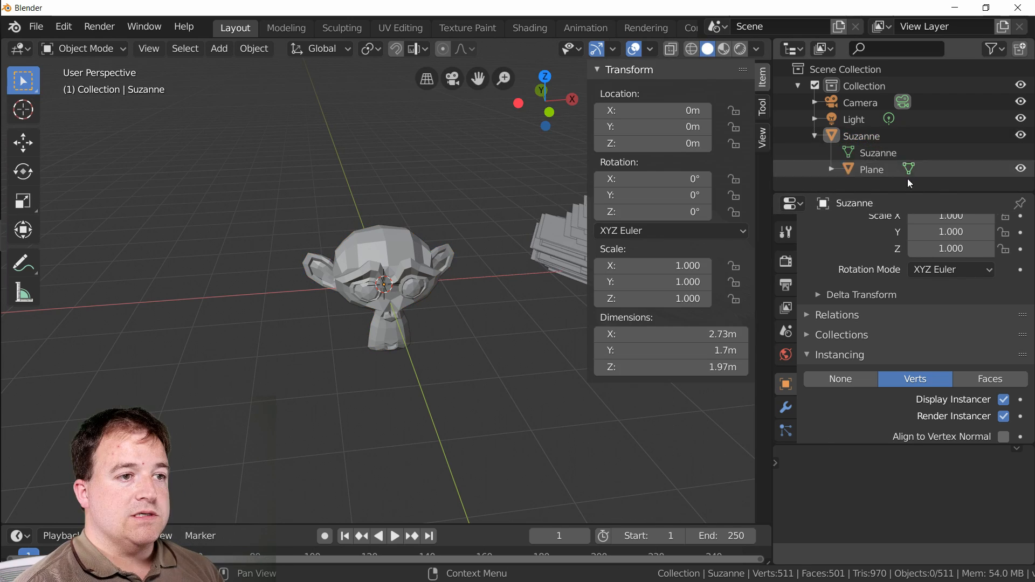
click(884, 170)
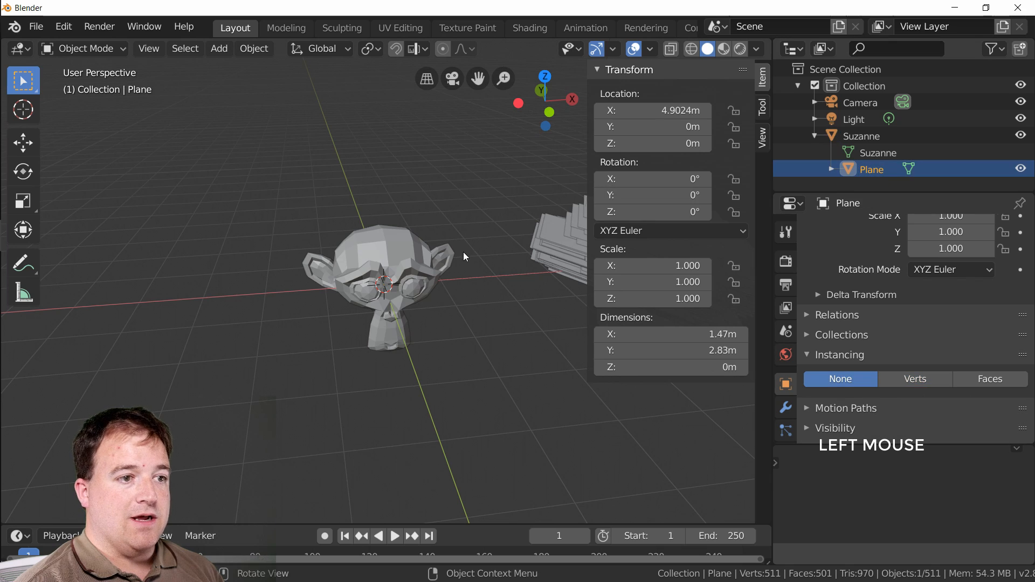
click(690, 112)
text(0)
key(Return)
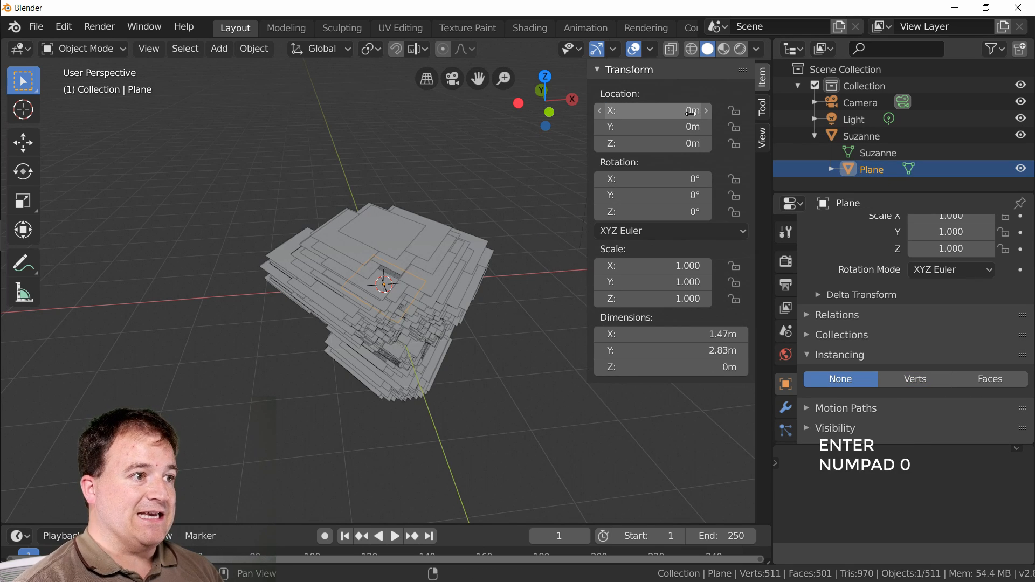
Step: Disable Display Instancer and Render Instancer for the Suzanne object
middle_drag(249, 426, 386, 430)
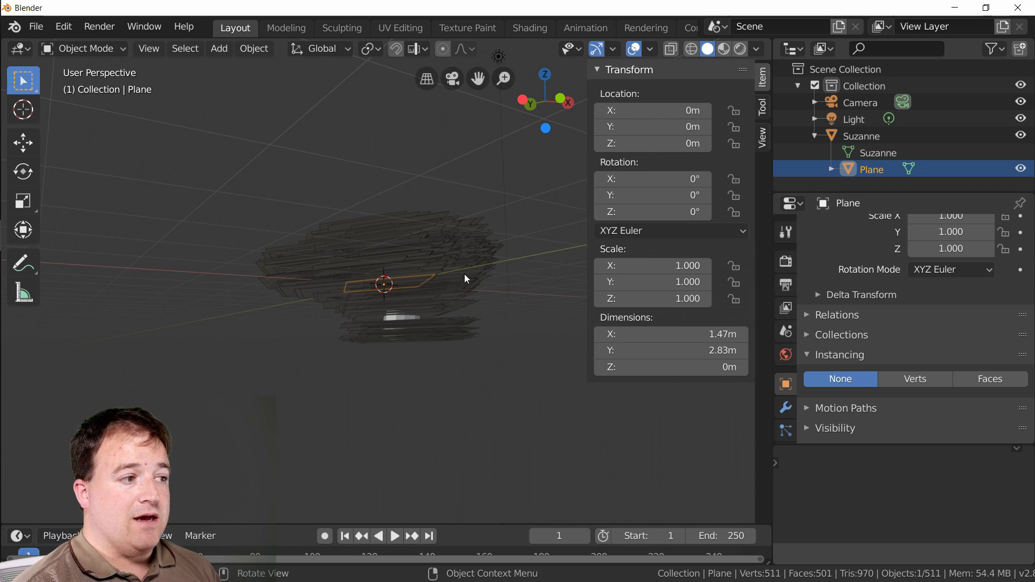
click(862, 138)
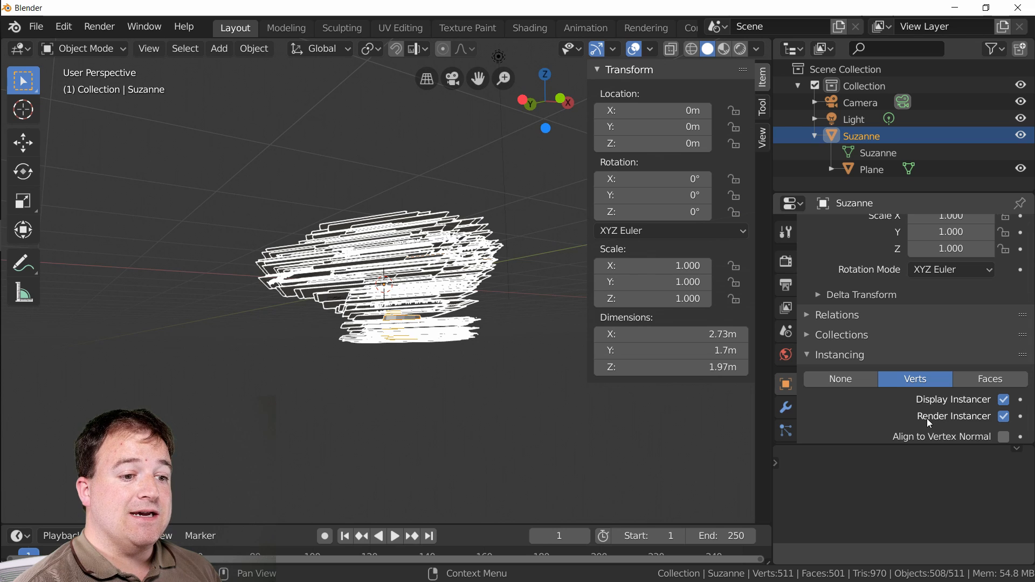
middle_drag(335, 259, 407, 274)
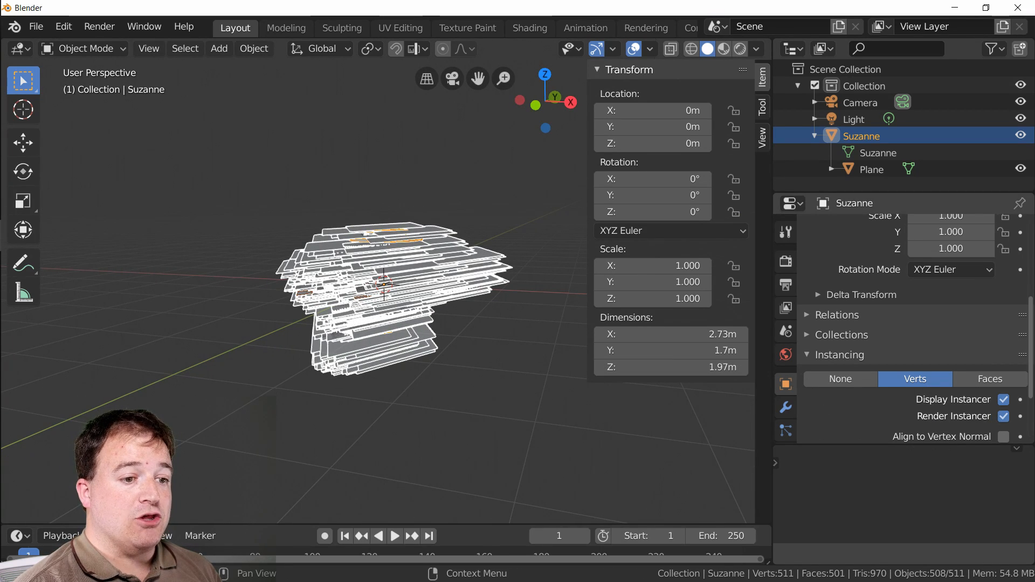
drag(1002, 402, 1003, 417)
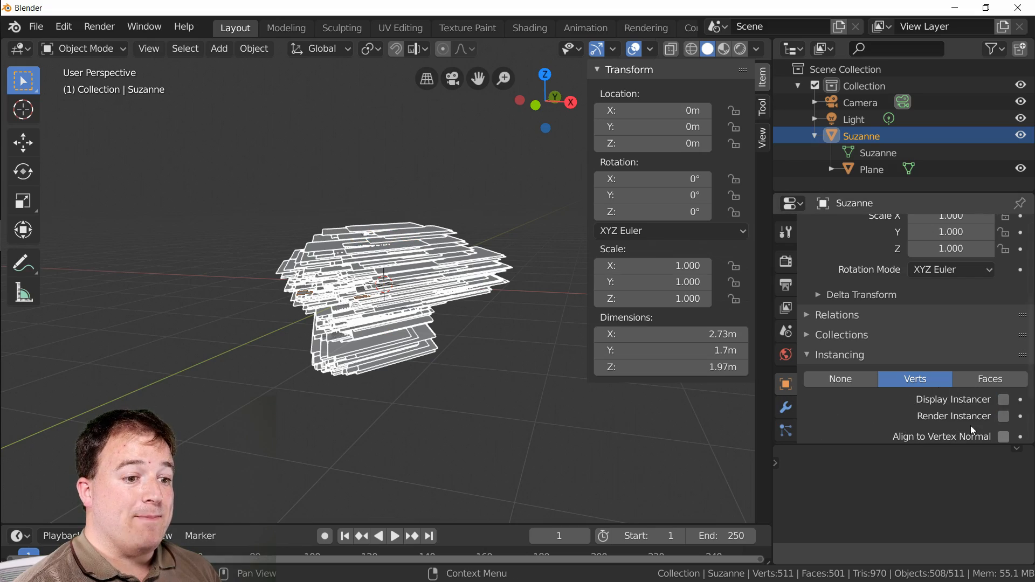
Step: Select the child plane and scale it uniformly down to about 0.095
middle_drag(663, 388, 520, 341)
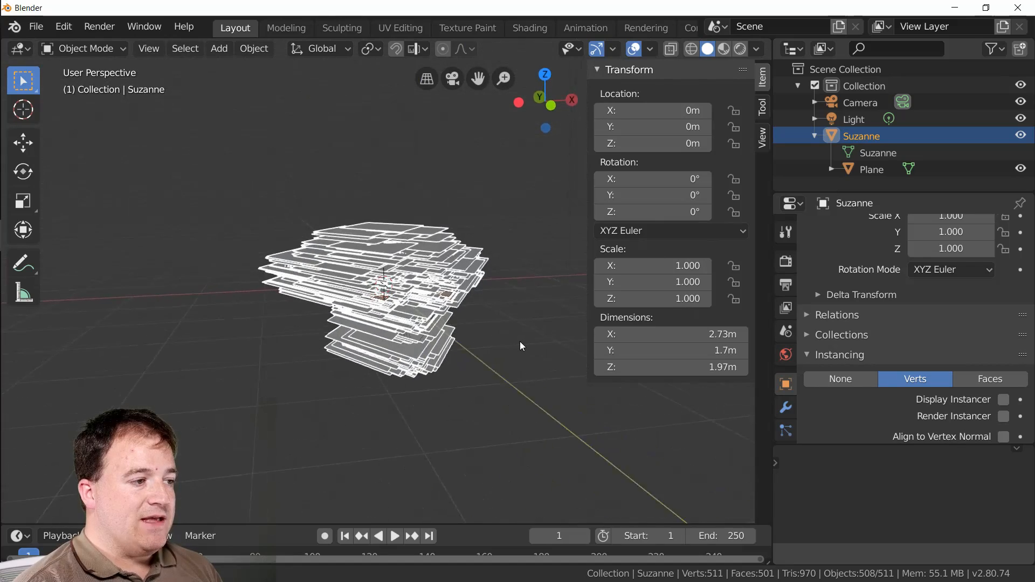
click(871, 174)
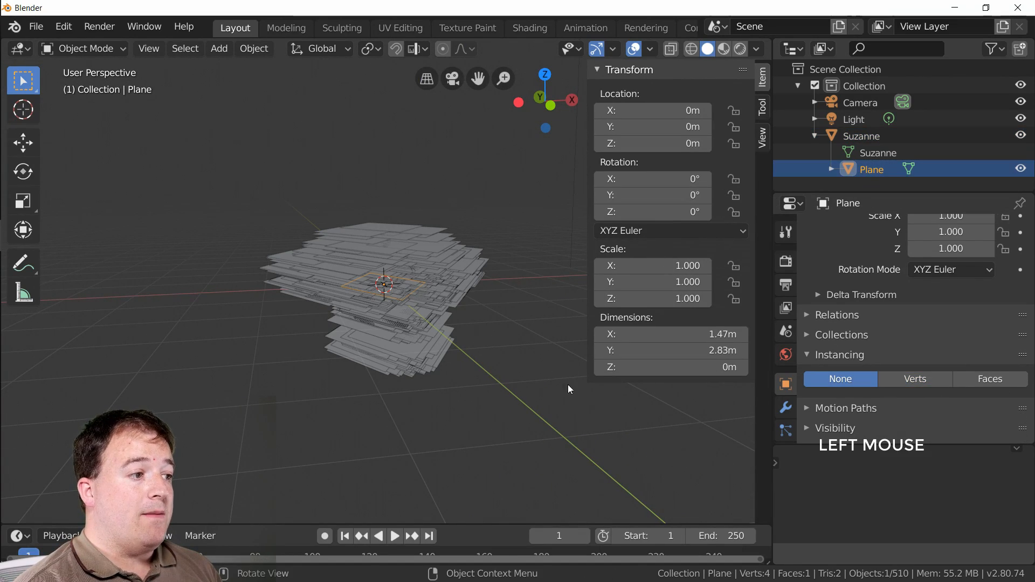
key(s)
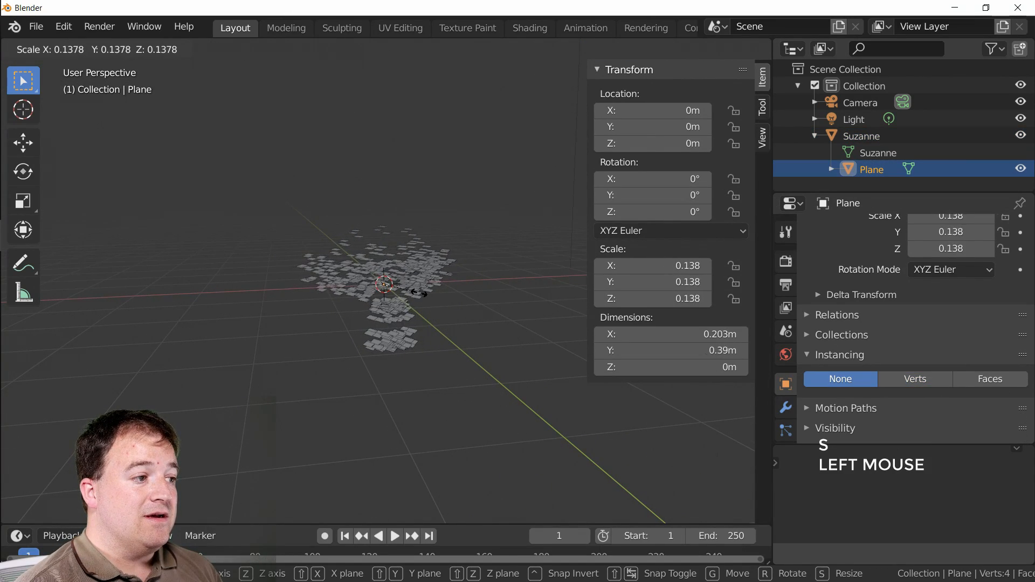
click(410, 290)
scroll(484, 275, up, 3)
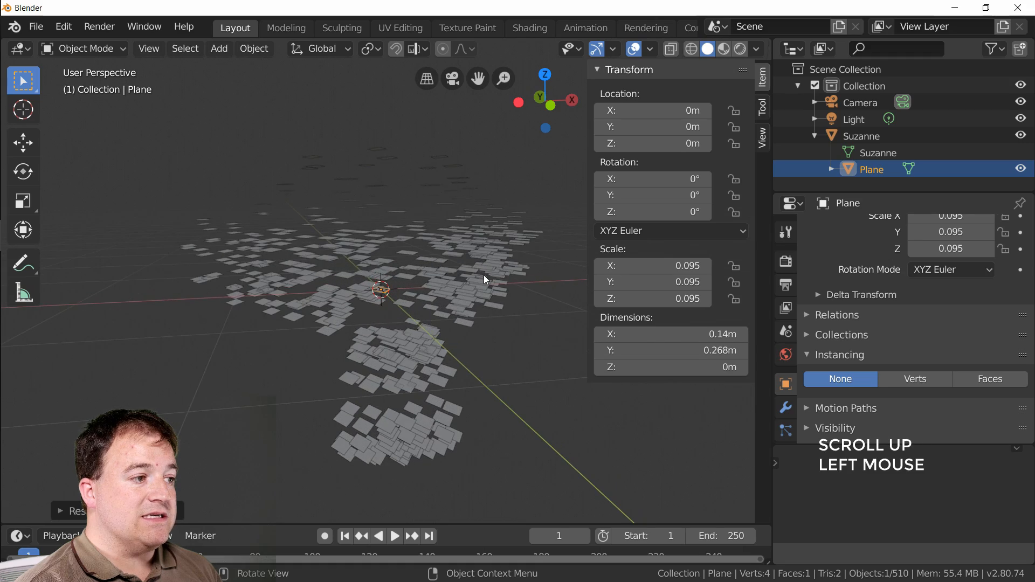
Step: Add a Subdivision Surface modifier to the Suzanne monkey head and apply it to its mesh
middle_drag(483, 275, 510, 400)
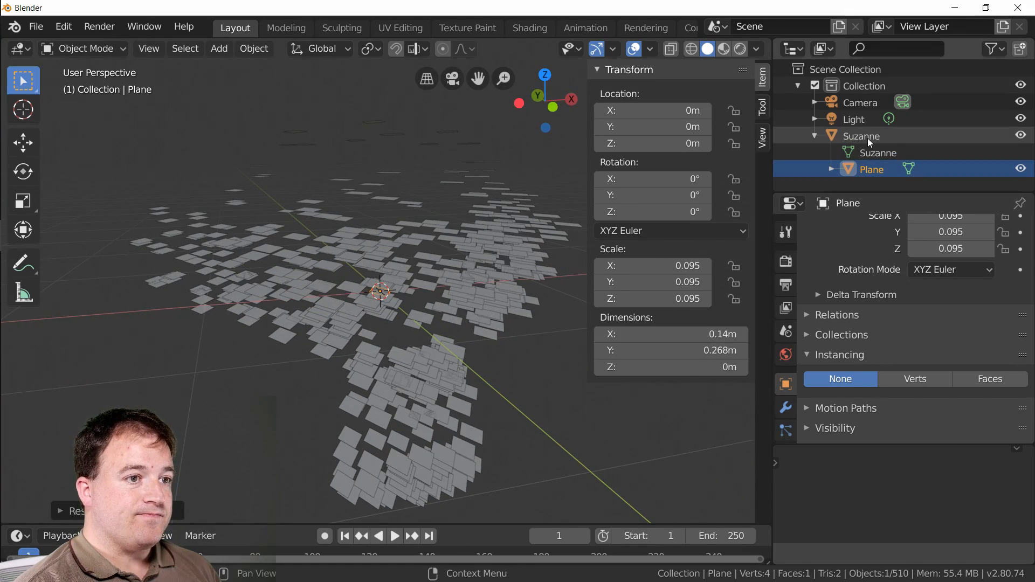
click(850, 132)
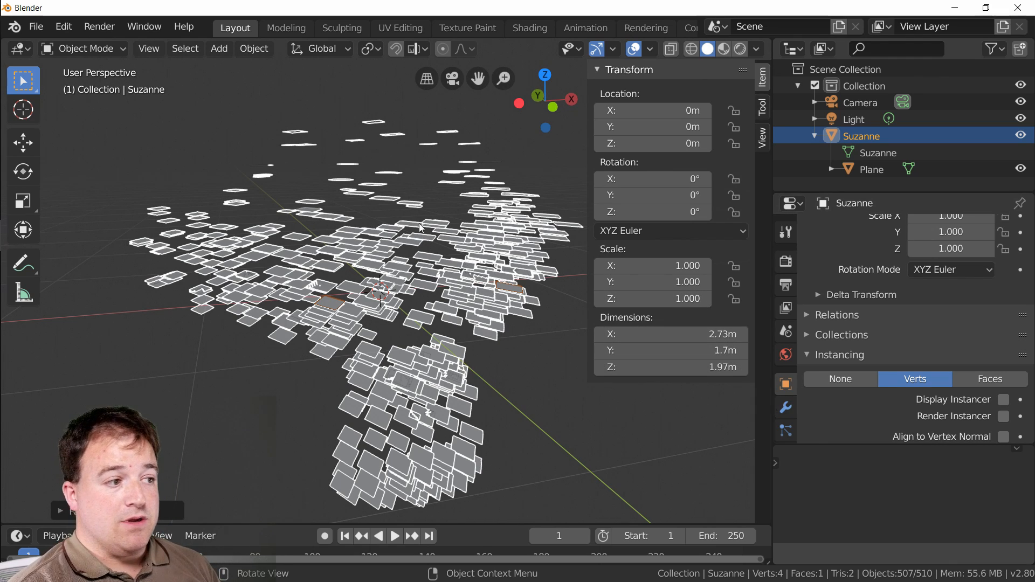
scroll(787, 377, down, 4)
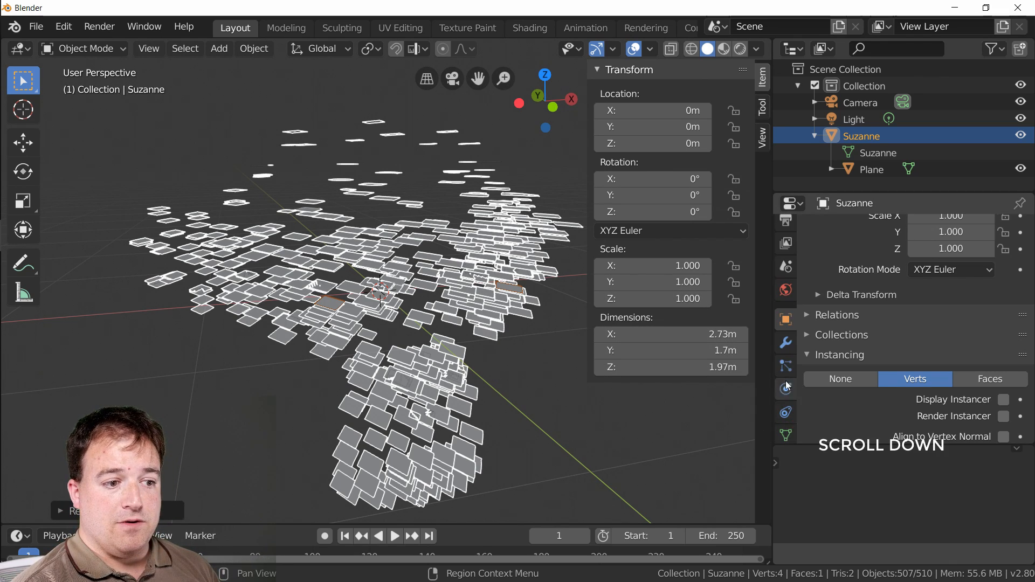
click(792, 342)
click(883, 230)
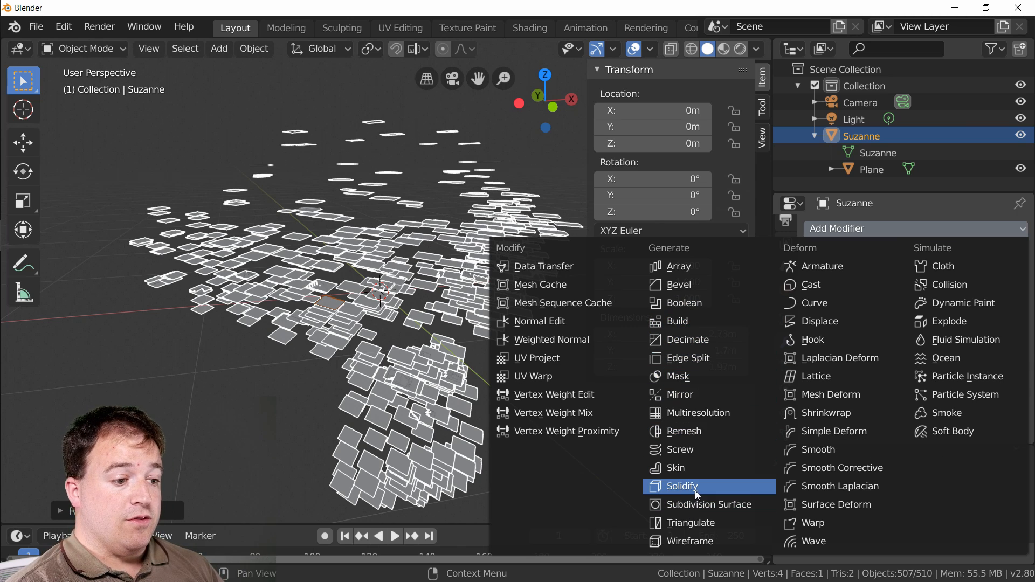
click(707, 504)
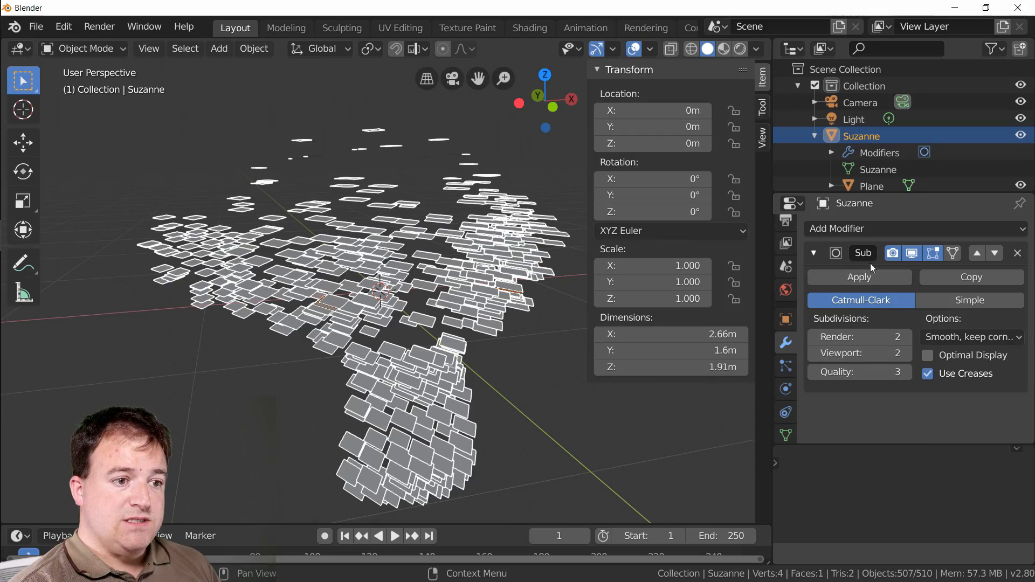
click(865, 279)
middle_drag(467, 382, 218, 415)
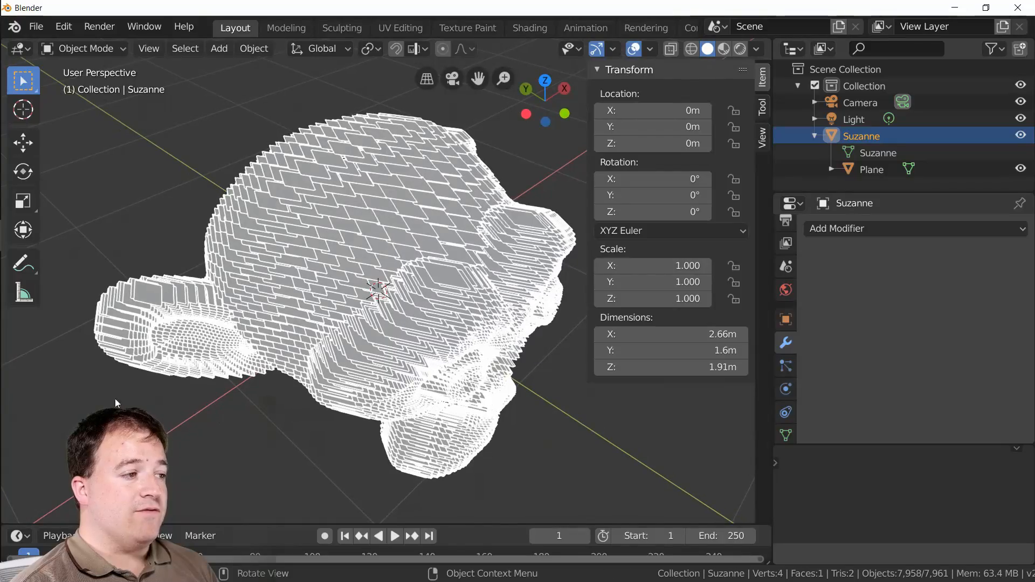
middle_drag(331, 351, 478, 206)
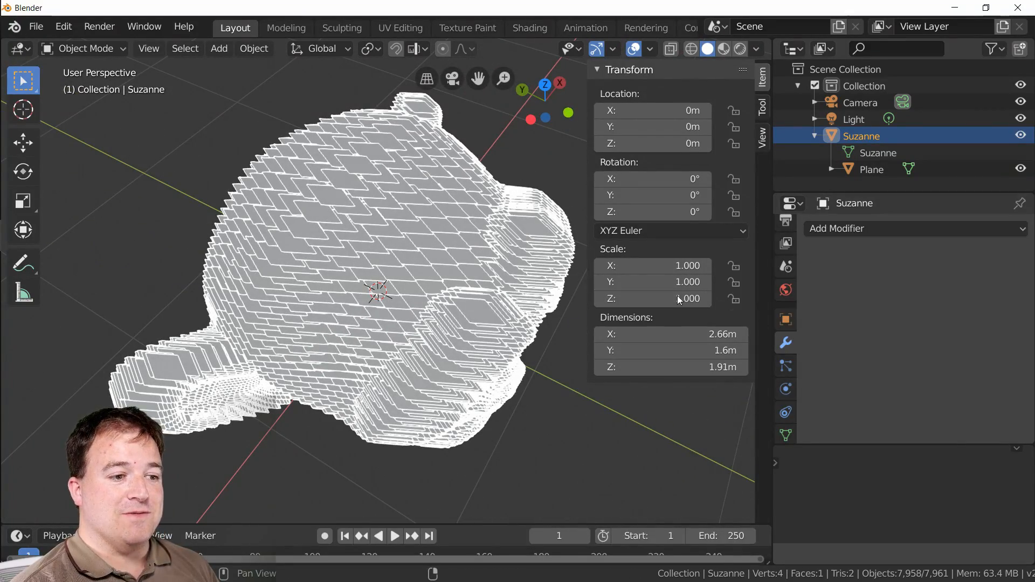
Step: Try Faces instancing on Suzanne to compare it with vertex instancing, and return the mode to Verts
click(849, 137)
click(786, 319)
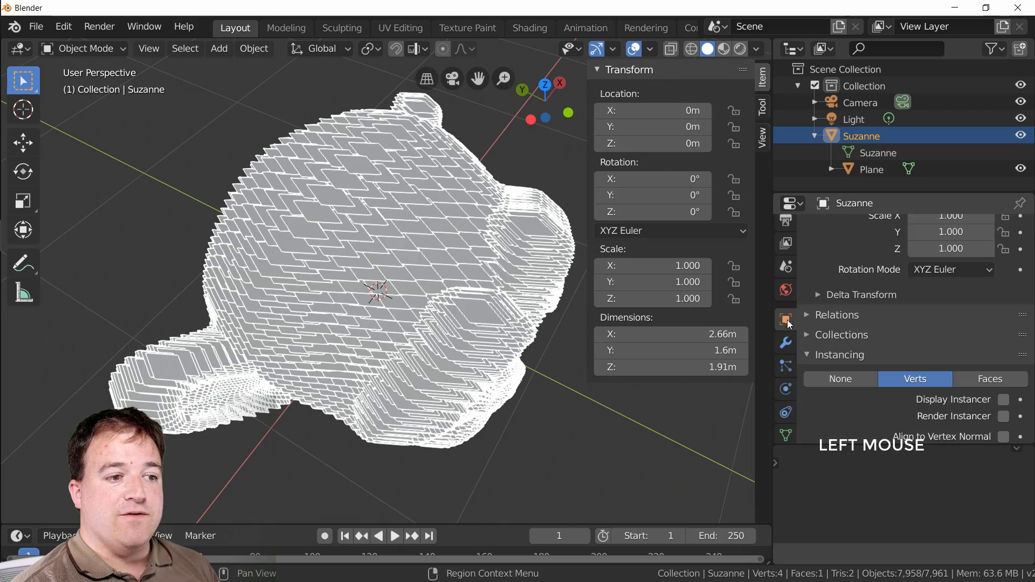
click(1001, 382)
middle_drag(542, 377, 571, 307)
click(920, 380)
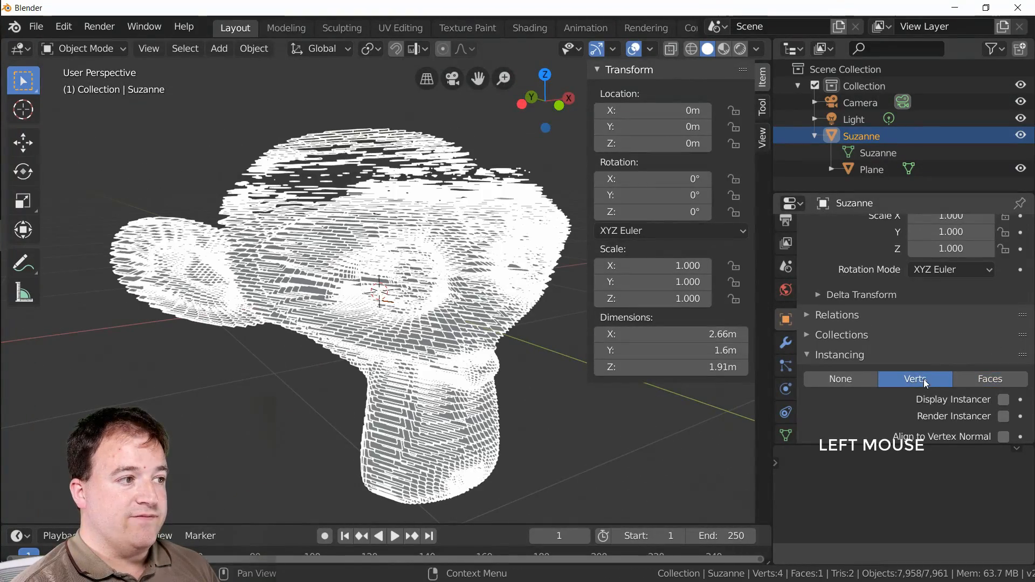
middle_drag(341, 236, 386, 263)
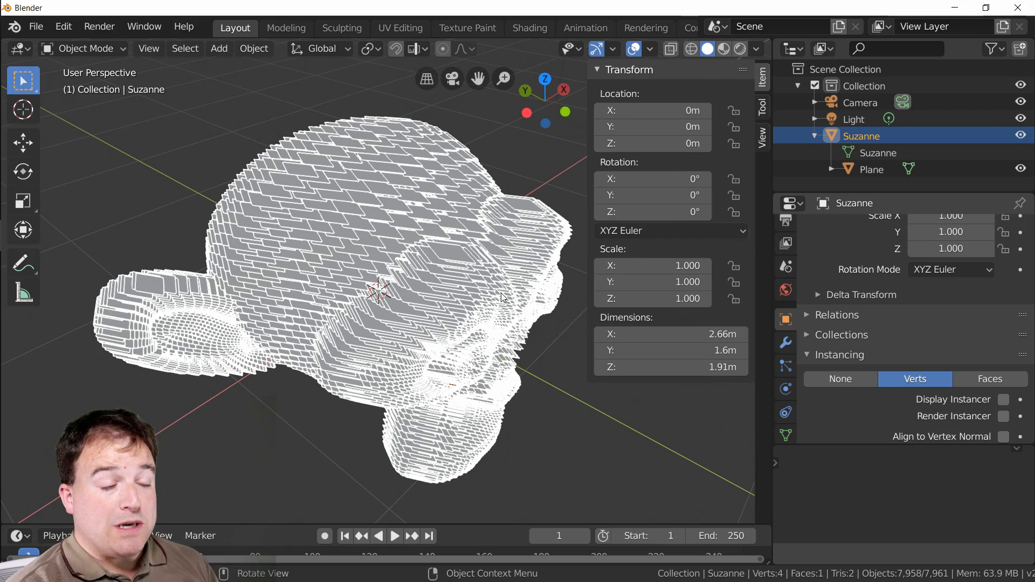
middle_drag(561, 383, 536, 352)
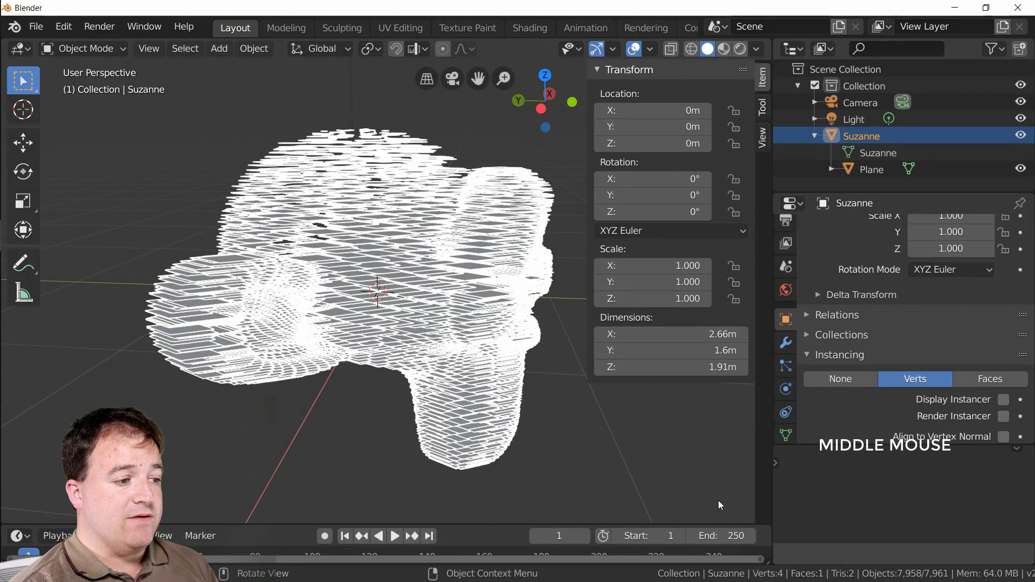
middle_drag(567, 401, 518, 372)
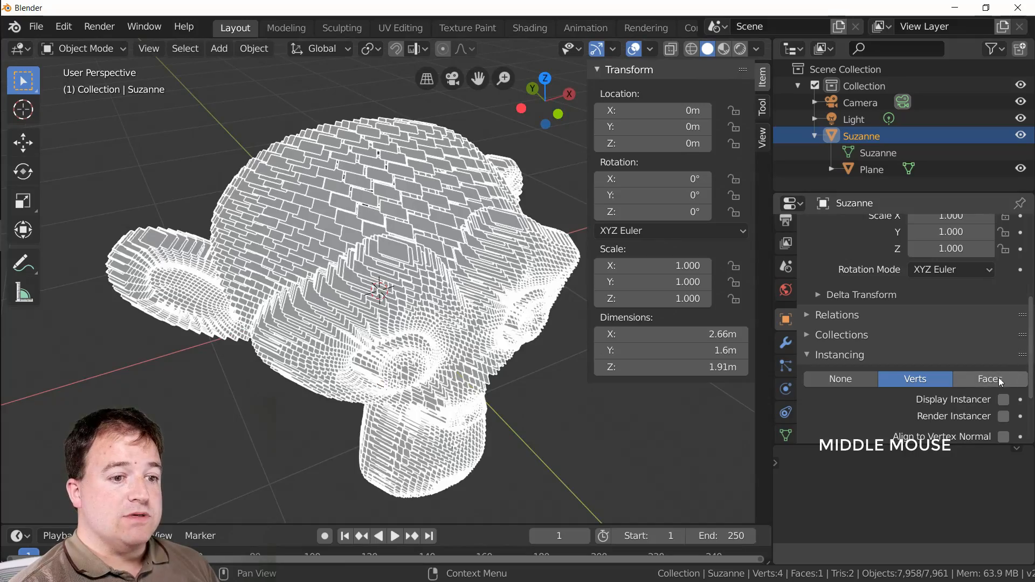
click(1000, 380)
middle_drag(410, 302, 354, 273)
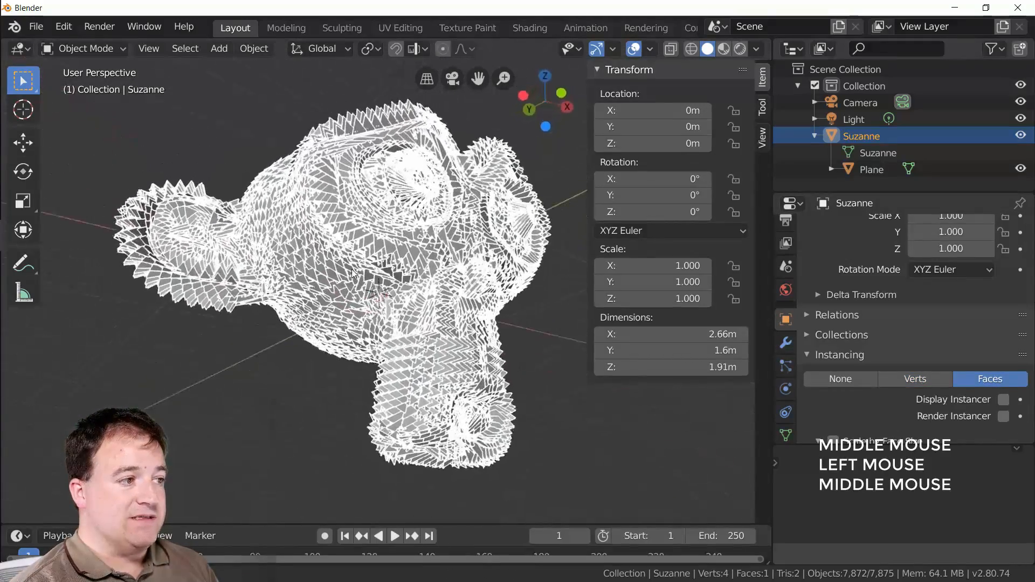
click(946, 380)
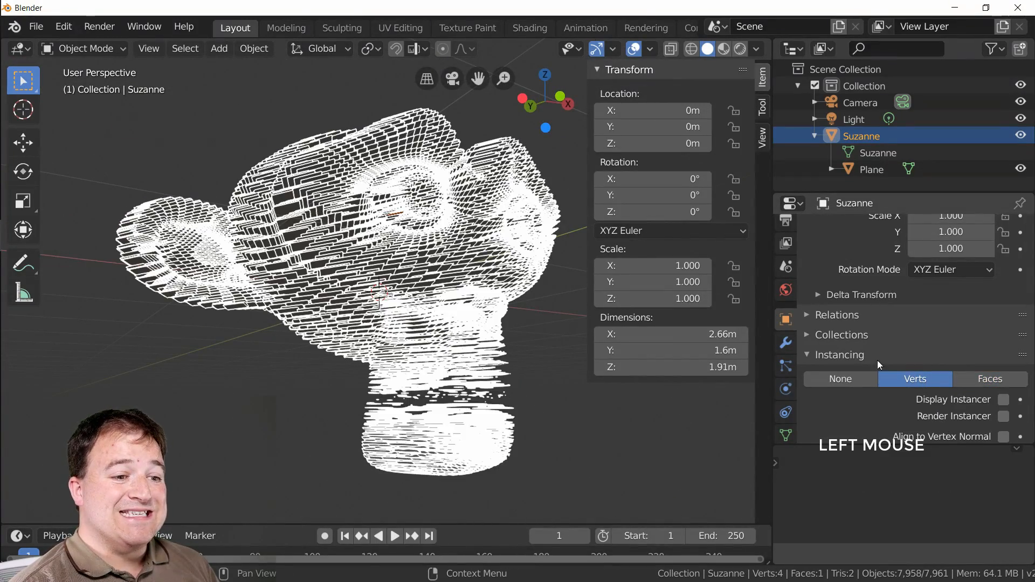
Step: Enable Align to Vertex Normal in Suzanne's vertex instancing settings
scroll(916, 399, down, 3)
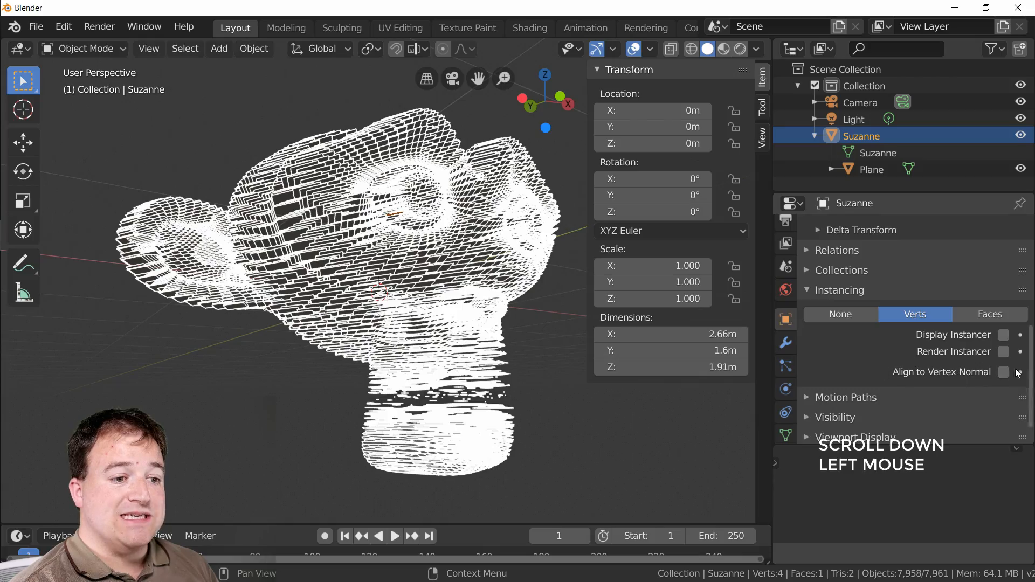
click(1004, 373)
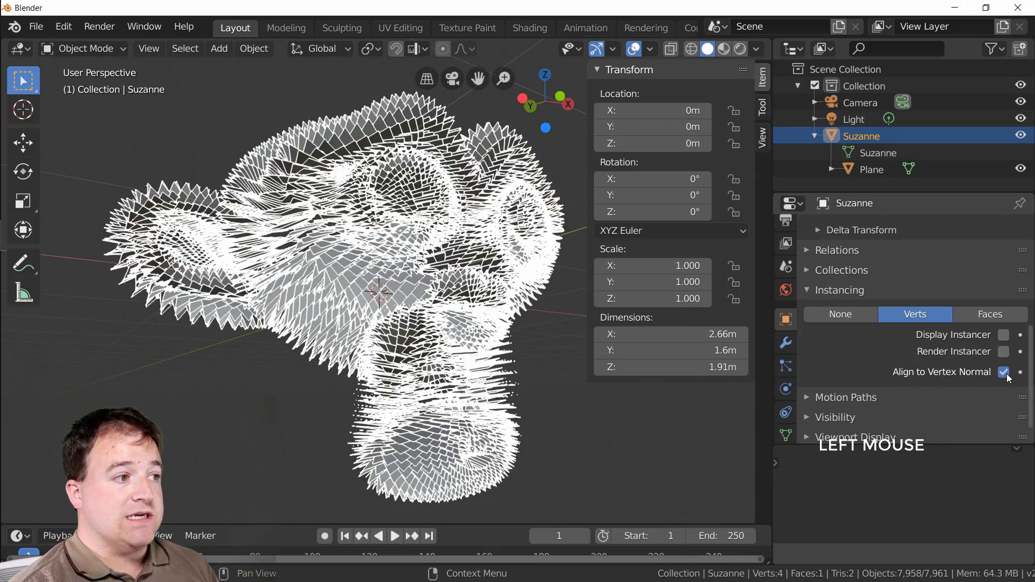
middle_drag(475, 303, 437, 311)
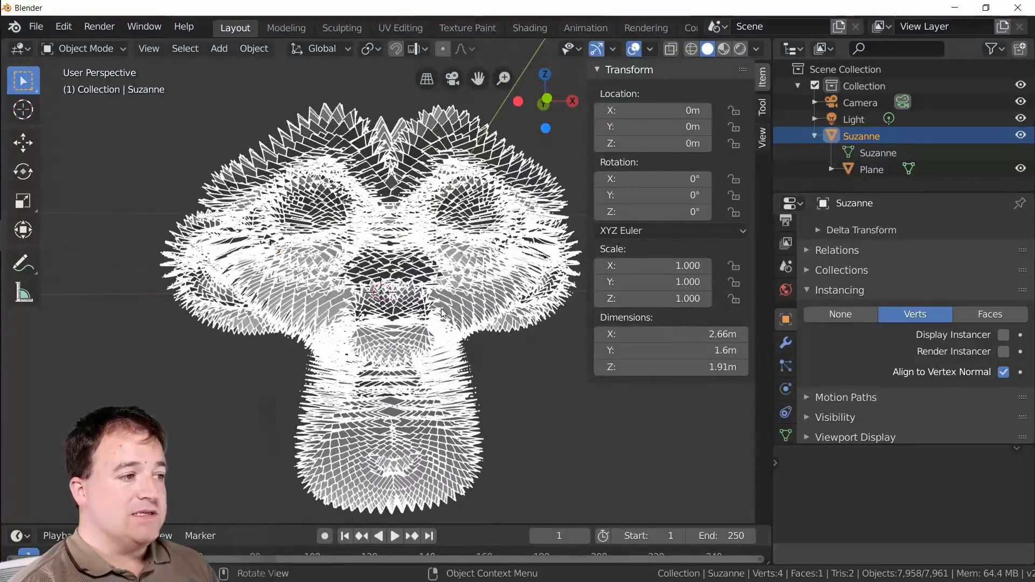
Step: Select the child plane and scale it uniformly down to about 0.010
click(891, 172)
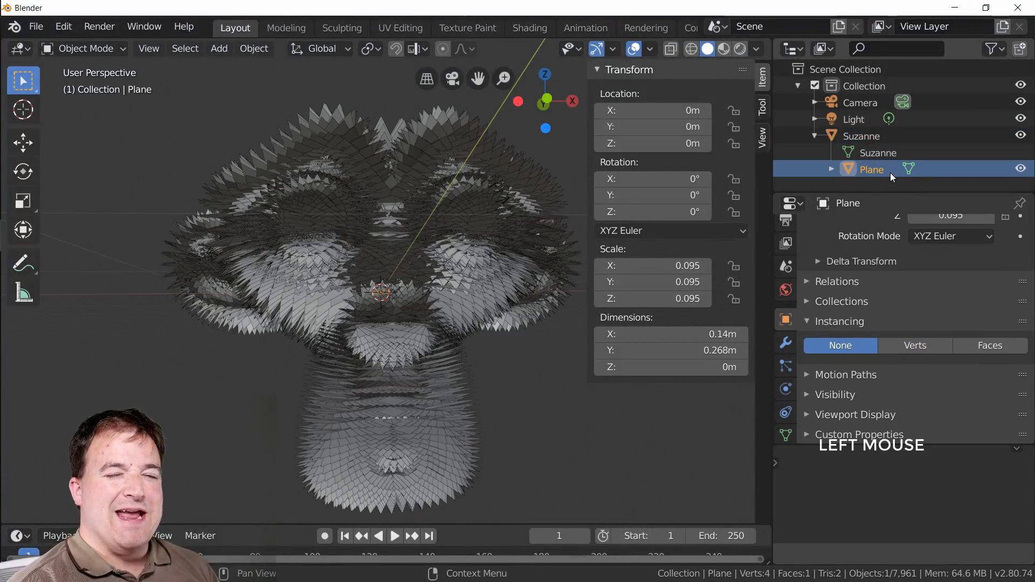
key(s)
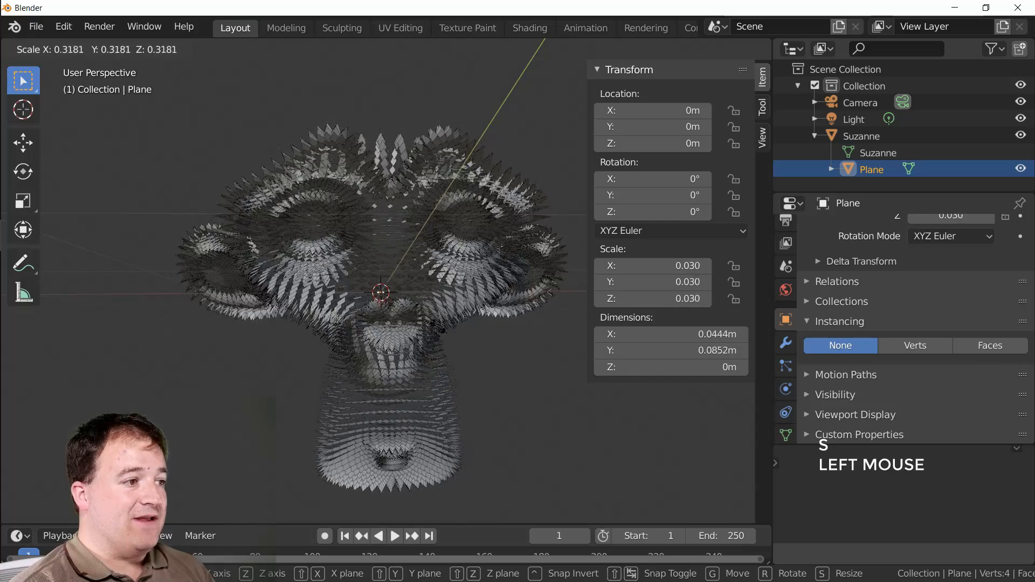
click(403, 309)
mouse_move(442, 199)
middle_down()
mouse_move(487, 261)
mouse_move(506, 313)
mouse_move(380, 317)
mouse_move(325, 234)
mouse_move(378, 193)
mouse_move(445, 219)
middle_up()
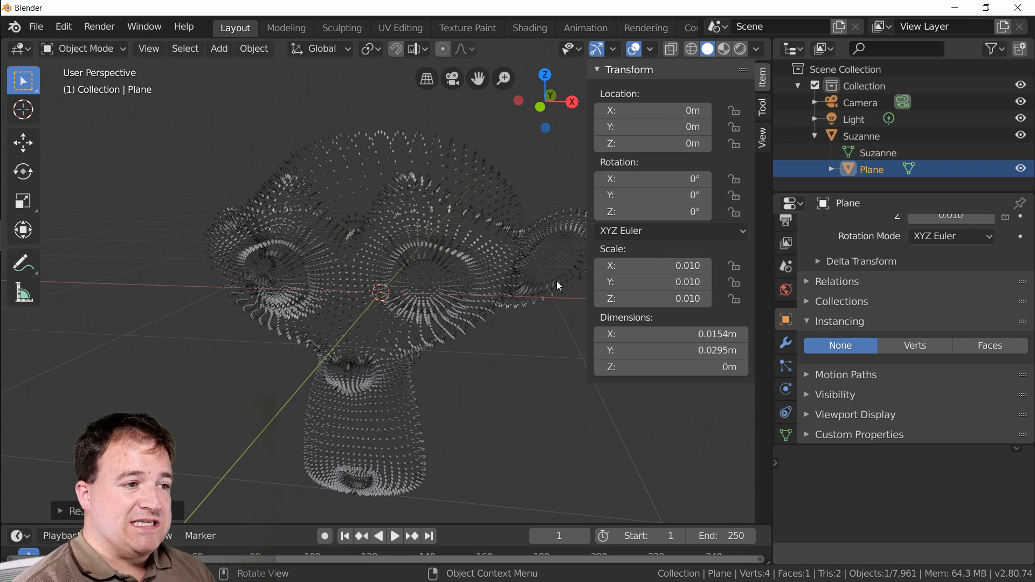
Step: Look through the camera and fly it with walk navigation until the monkey head is framed centrally from the front
key(KP_0)
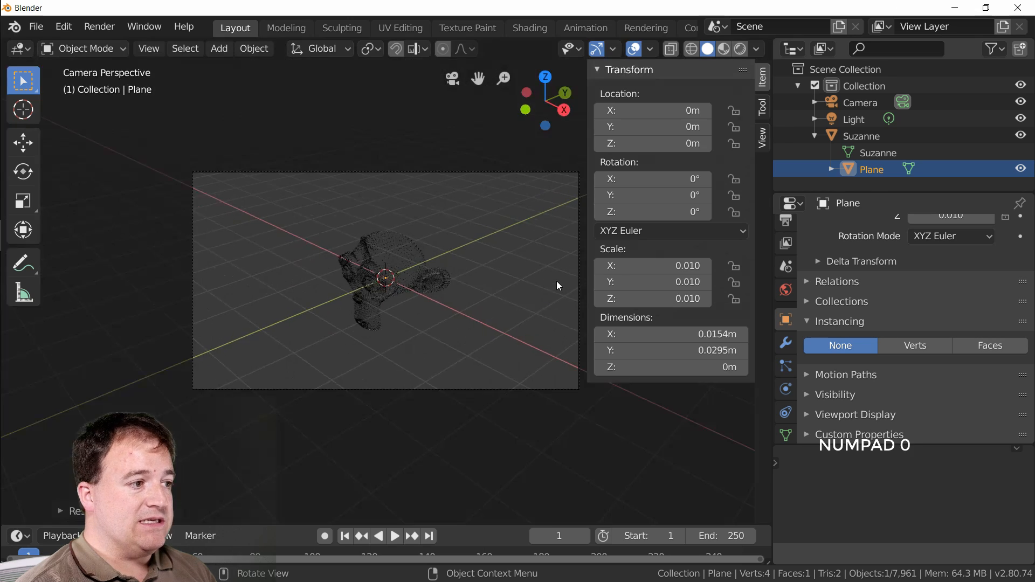
key(shift)
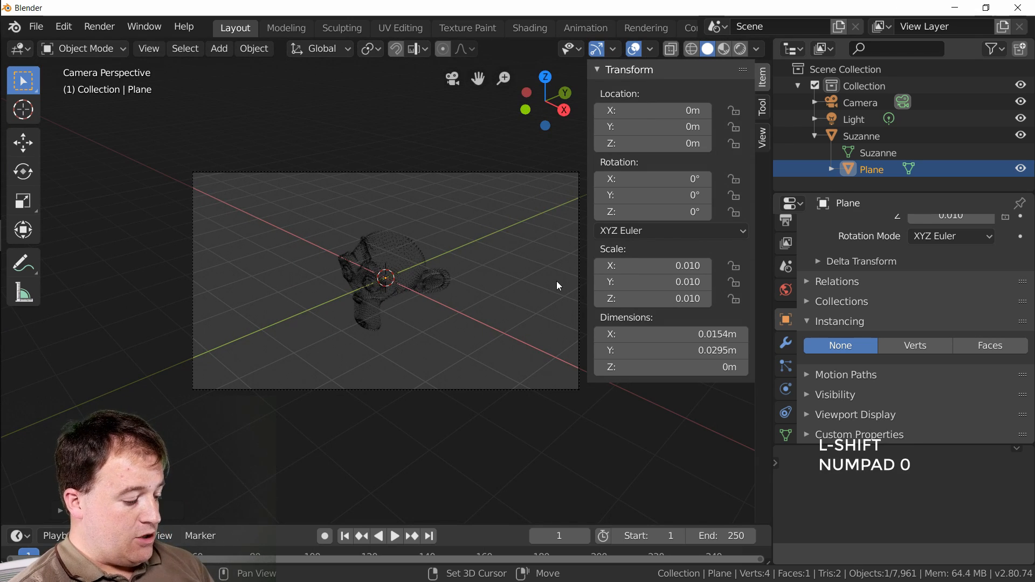
key(shift+grave)
key(a)
key(a)
key(shift+w)
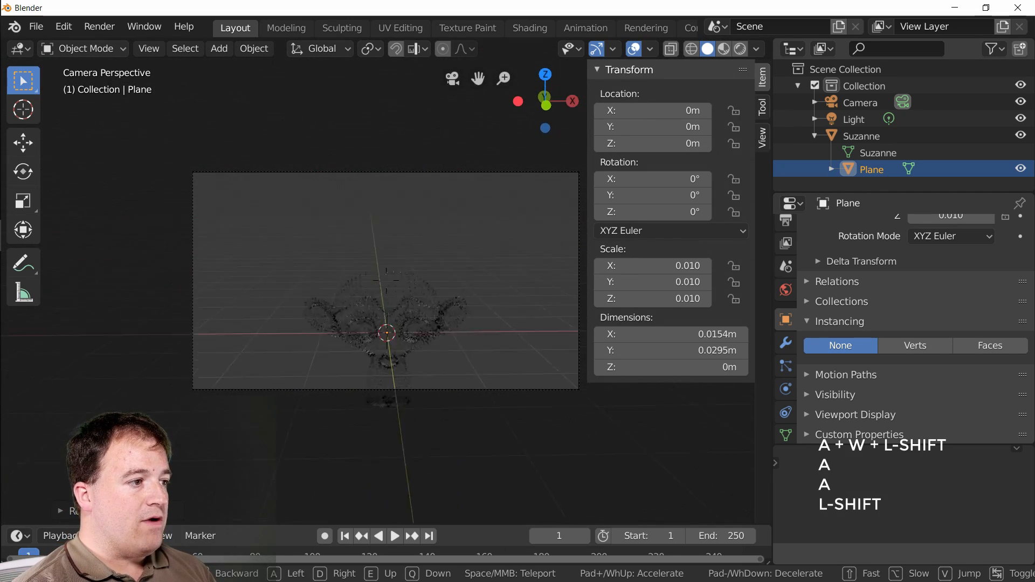
key(shift+e)
key(e)
key(q)
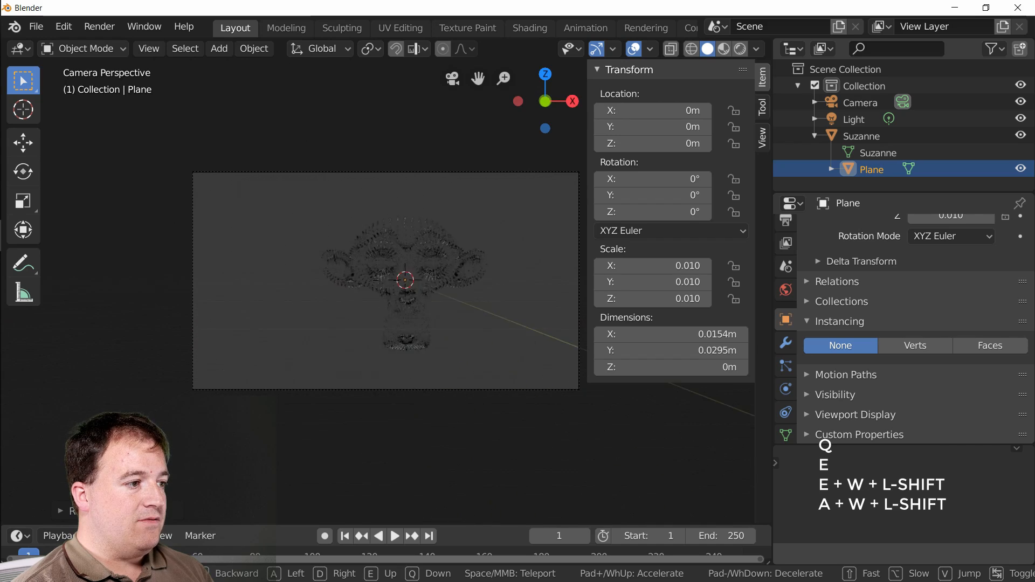
key(d)
key(a)
key(d)
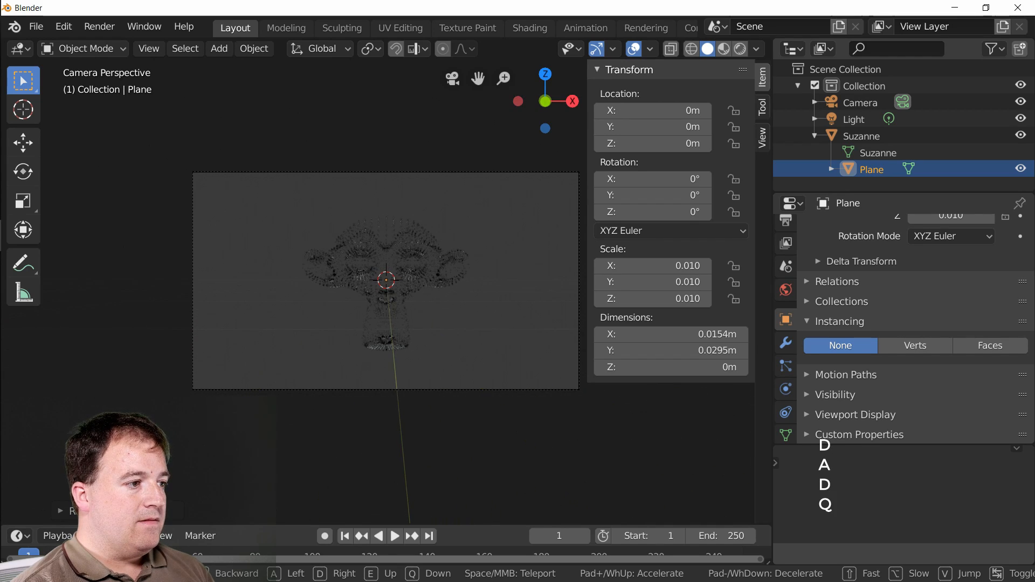
click(388, 285)
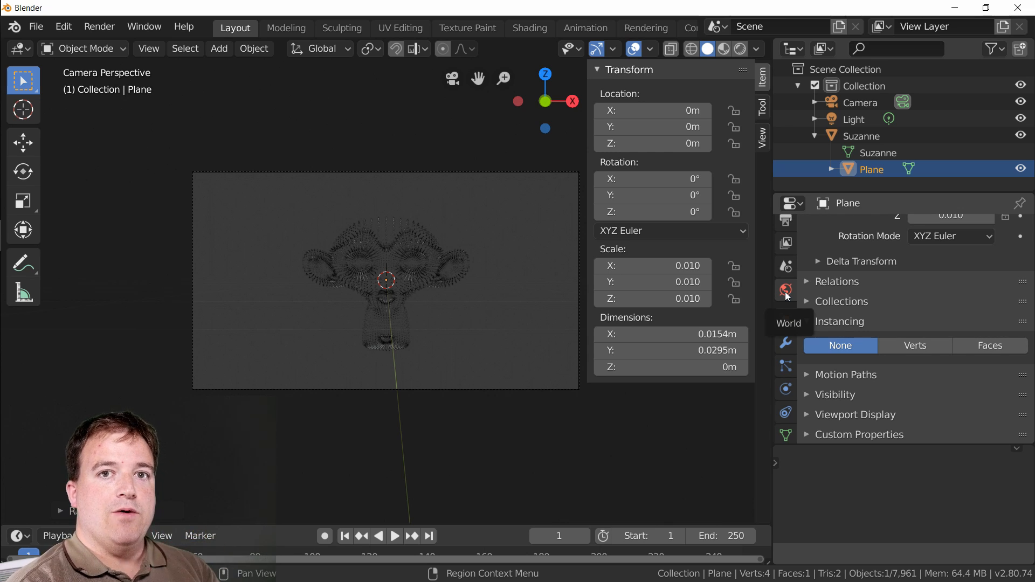
Step: Set the world background colour to black with an HSV value of 0
click(786, 291)
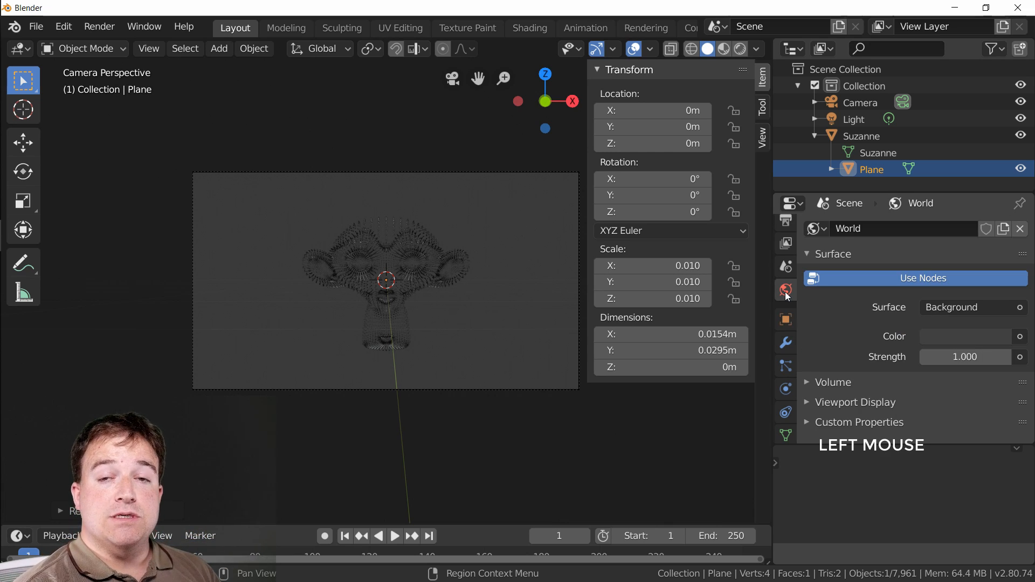
click(959, 336)
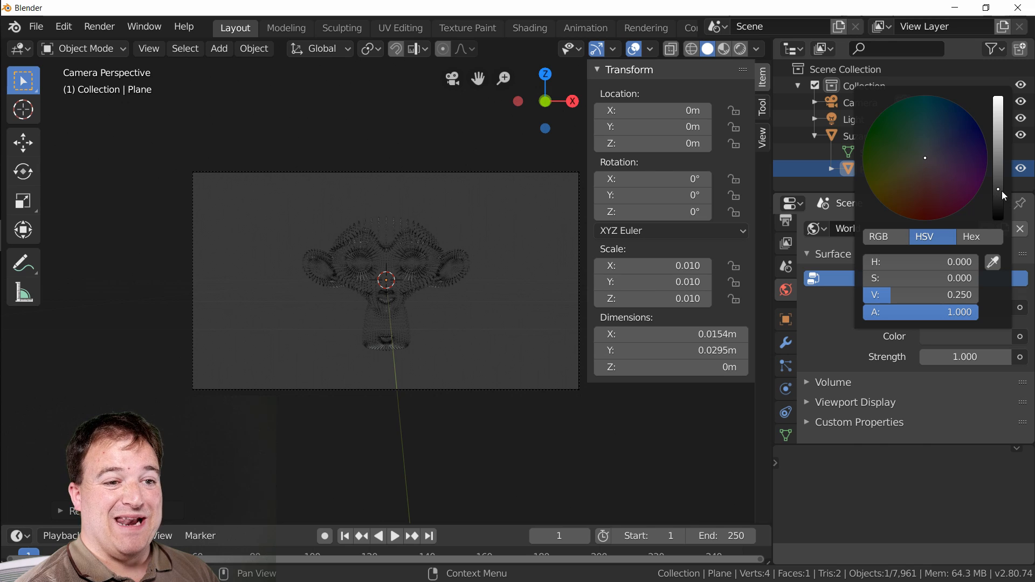
drag(1002, 191, 1001, 223)
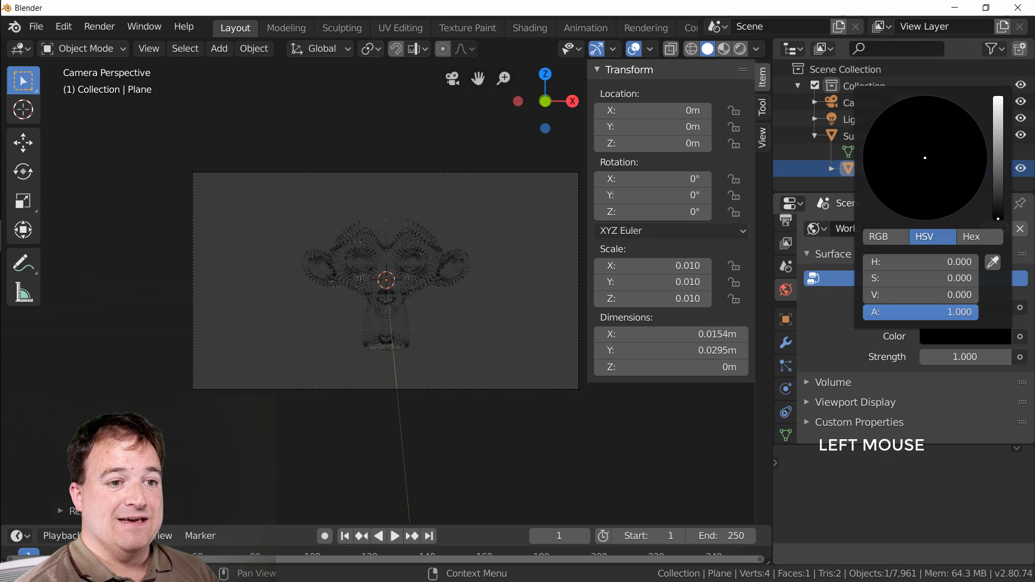
Step: Show the viewport in rendered shading and hide the transform sidebar
click(741, 49)
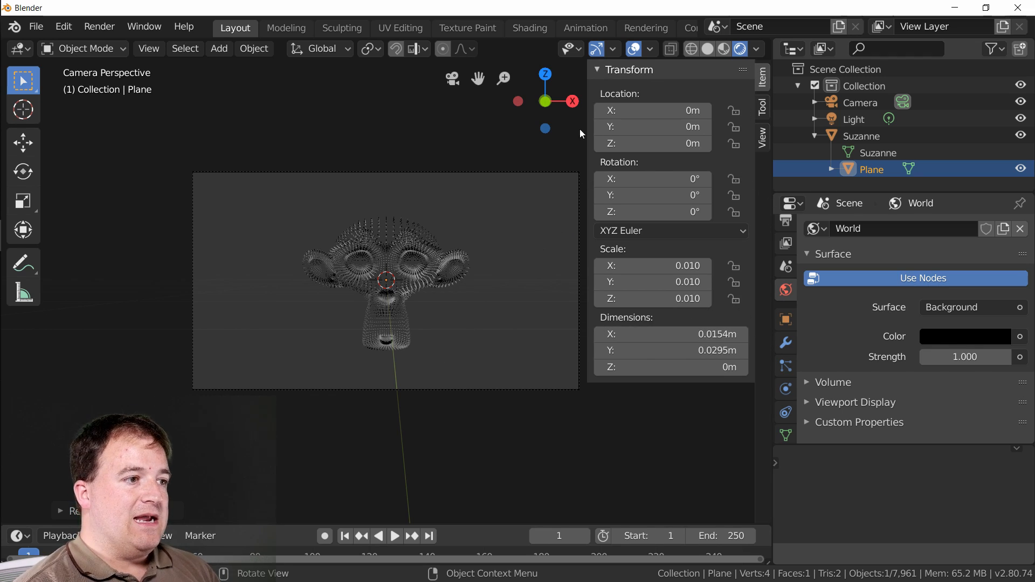
scroll(451, 291, up, 5)
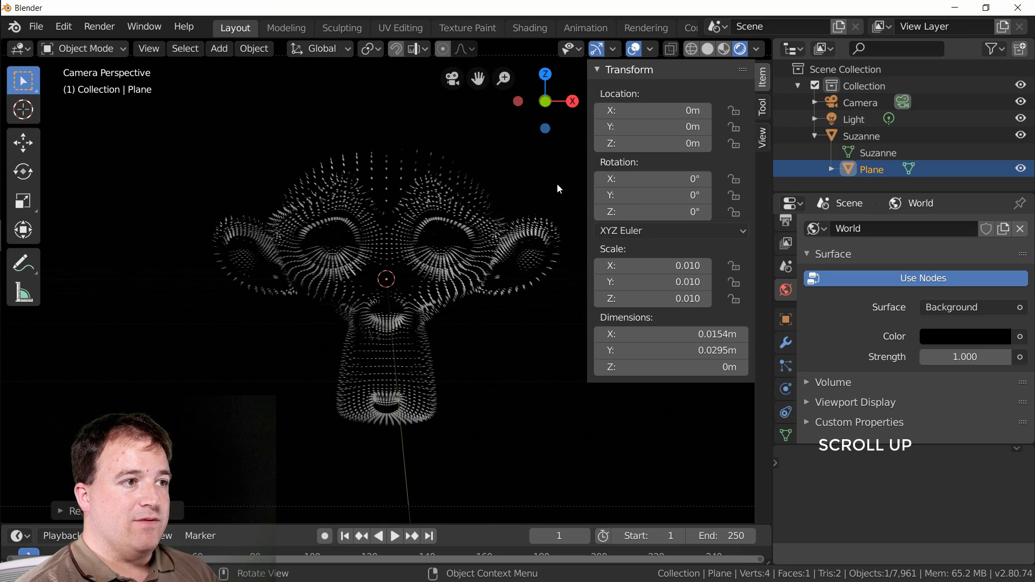
key(n)
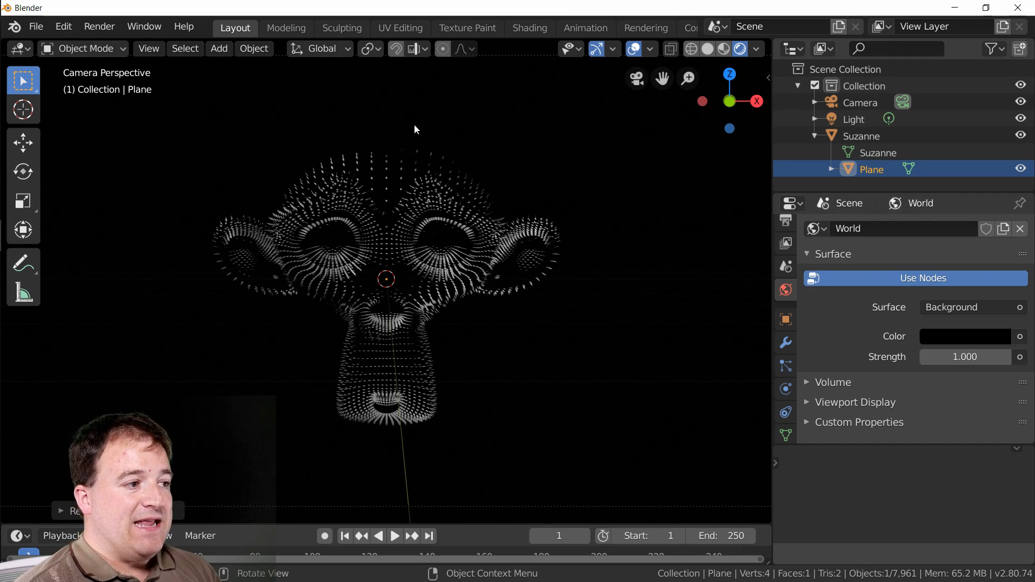
Step: Rename the plane parented to Suzanne as Emmiter
click(863, 170)
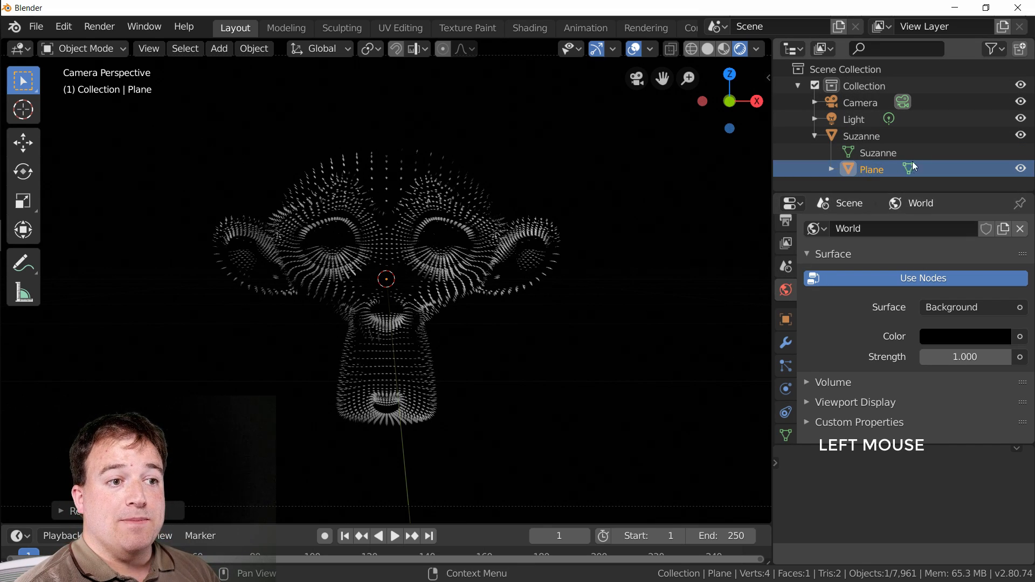
double_click(878, 172)
text(Emm)
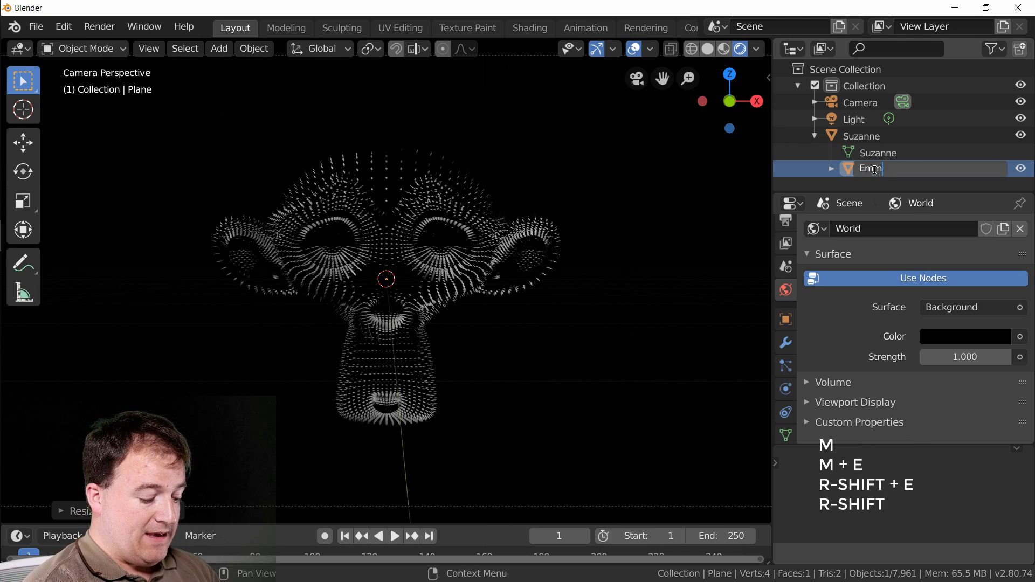
text(iter)
key(Return)
Step: Try the spelling Emiter for the plane's name and restore it to Emmiter
double_click(877, 170)
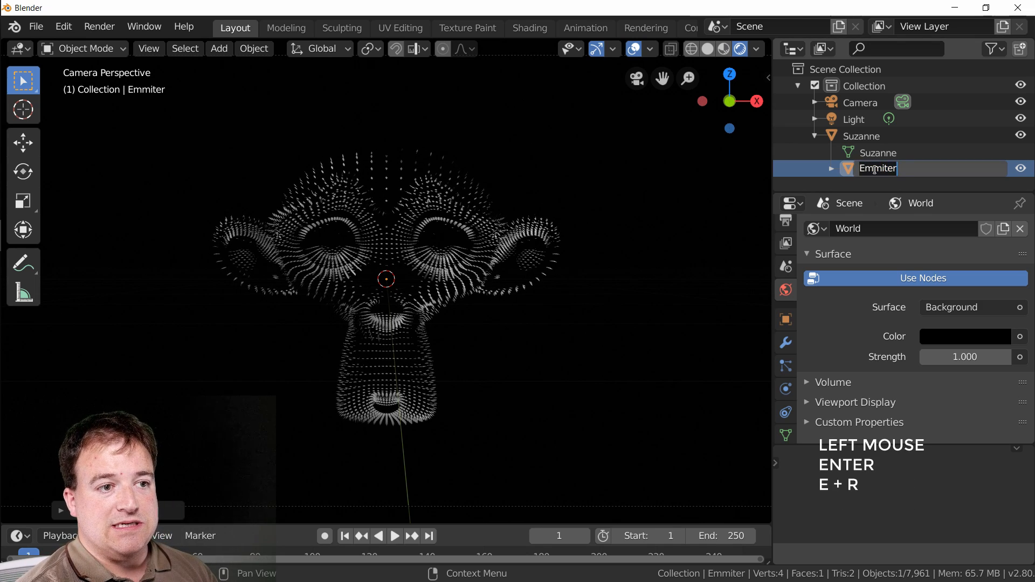
key(BackSpace)
key(Return)
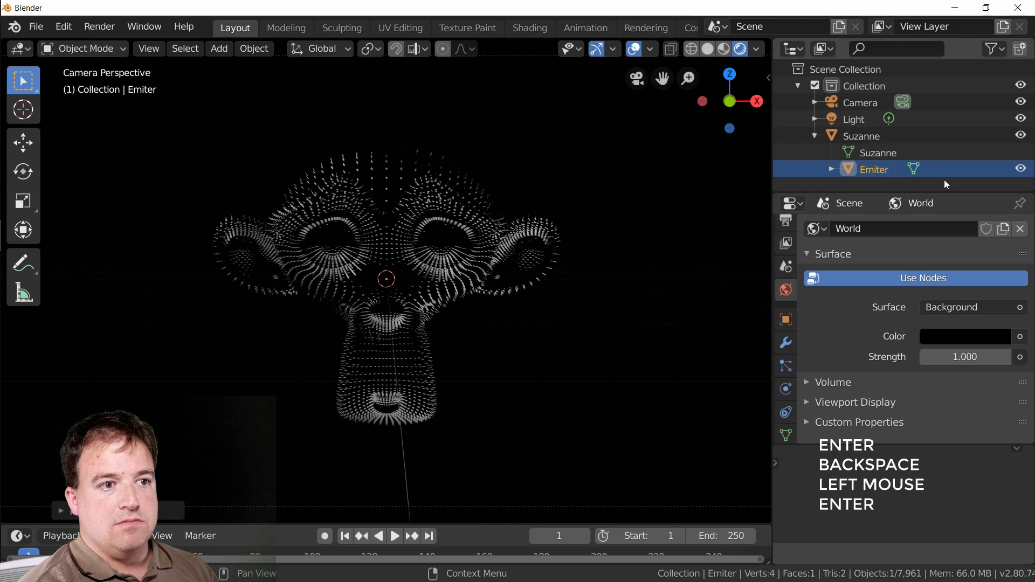
double_click(873, 170)
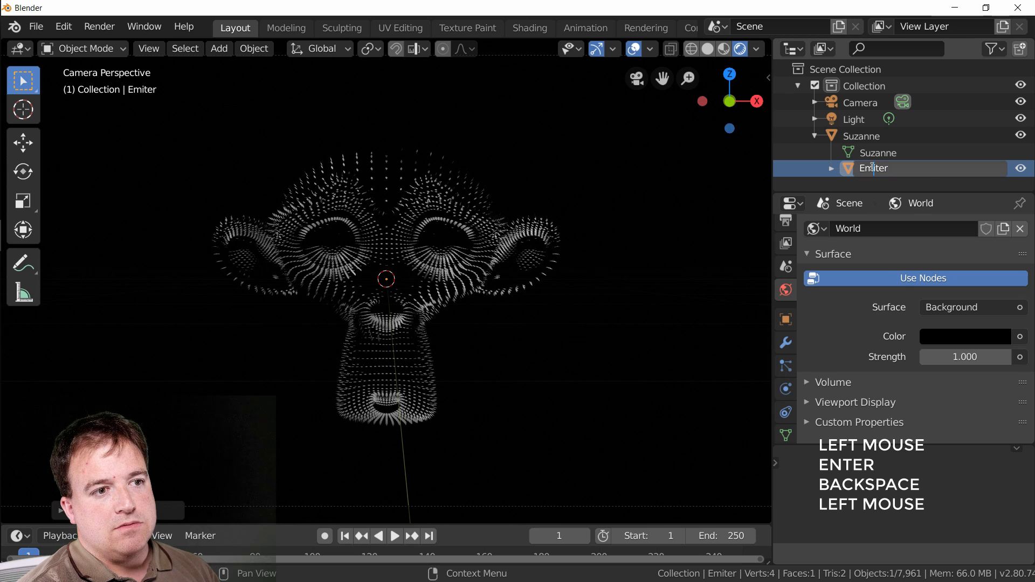
text(m)
key(Return)
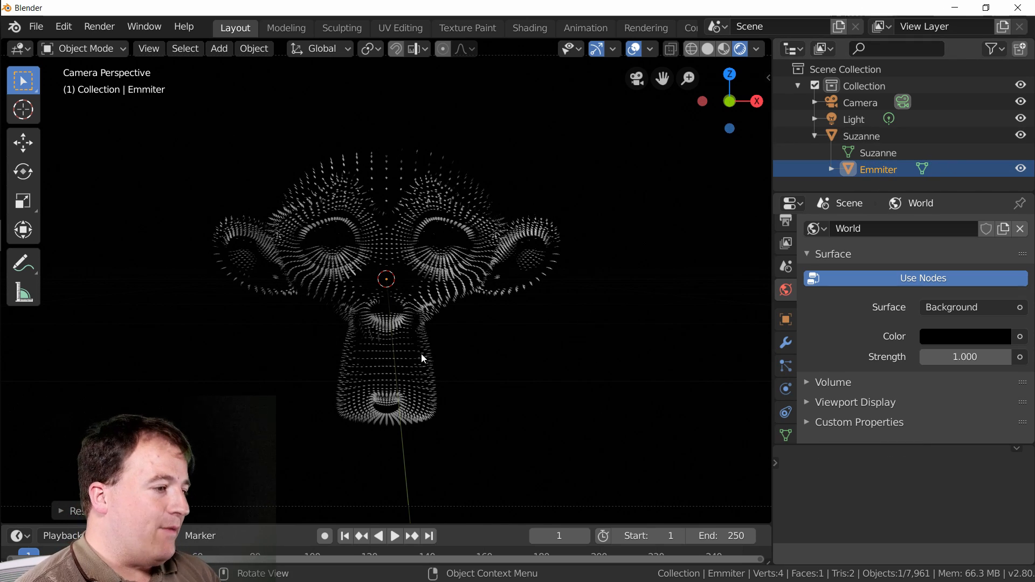
Step: Create a new material on the Emmiter plane
scroll(789, 399, down, 3)
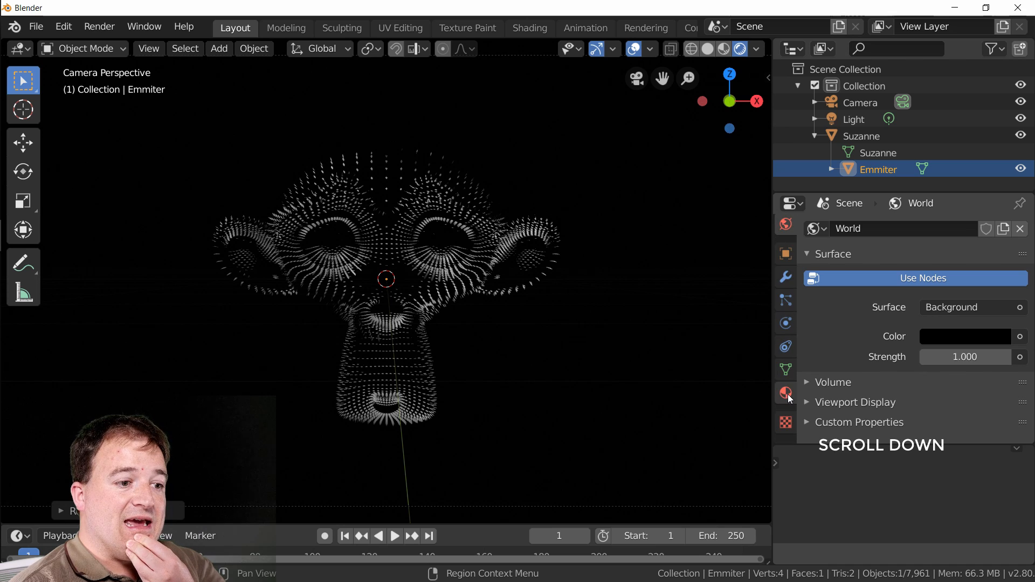
click(788, 396)
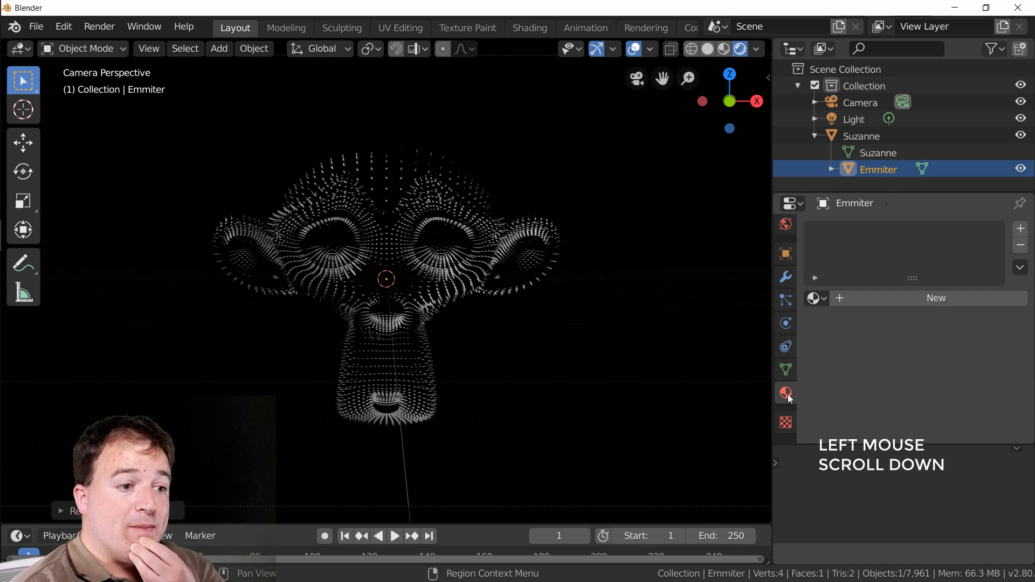
click(858, 298)
Step: Change the new material's surface shader from Principled BSDF to Emission
click(959, 397)
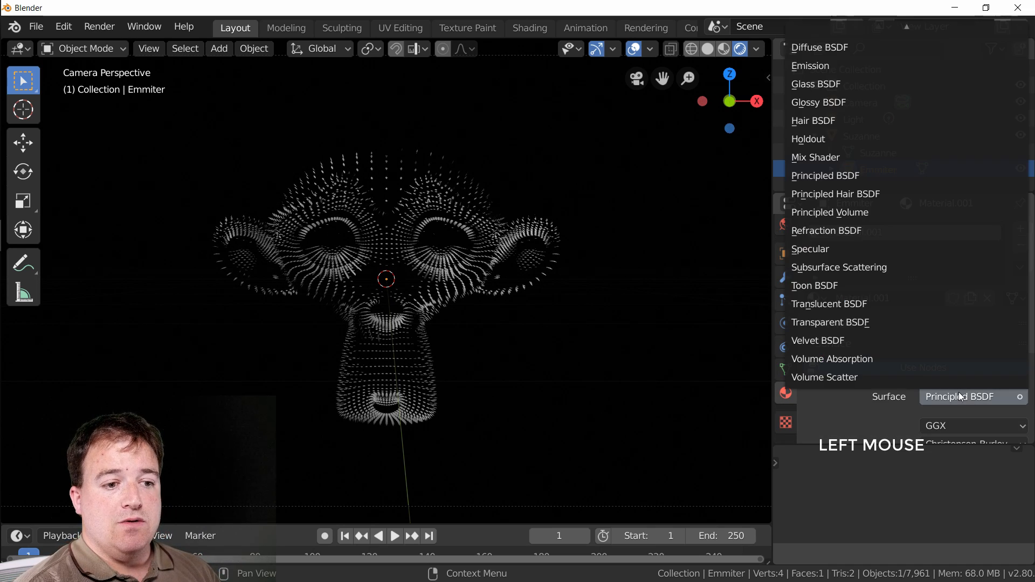
click(874, 409)
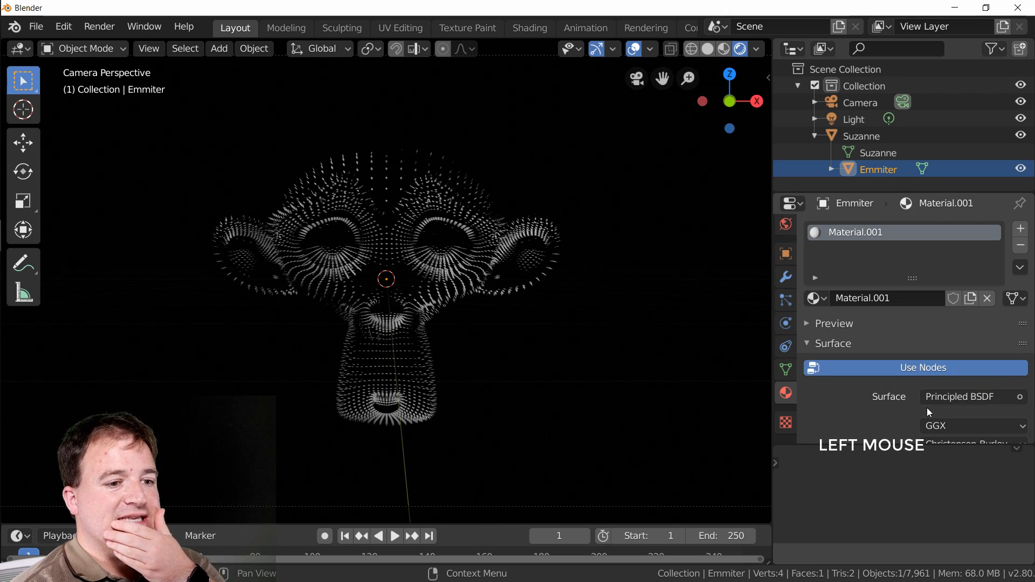
scroll(937, 403, down, 6)
scroll(940, 404, down, 12)
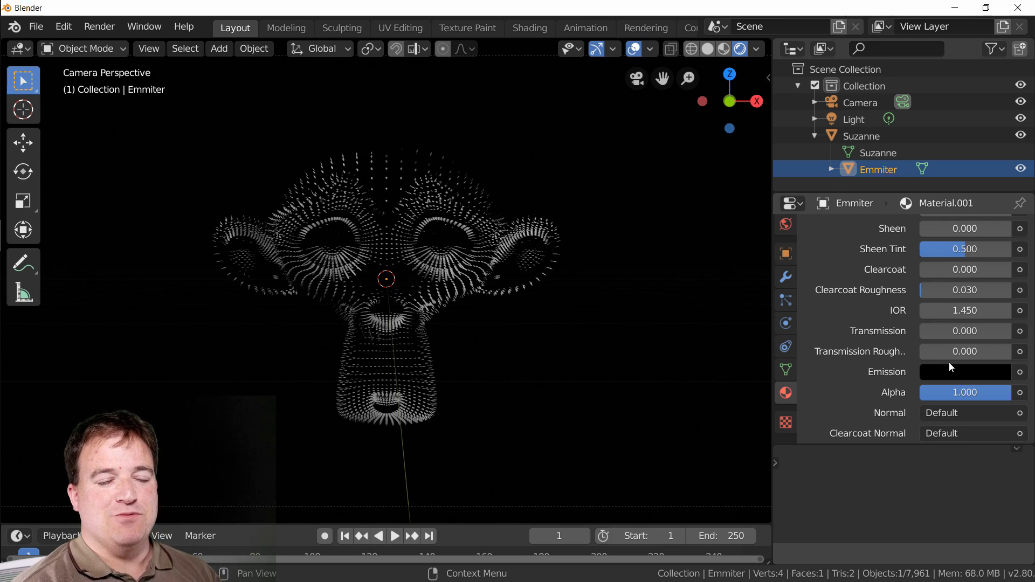
scroll(951, 366, up, 15)
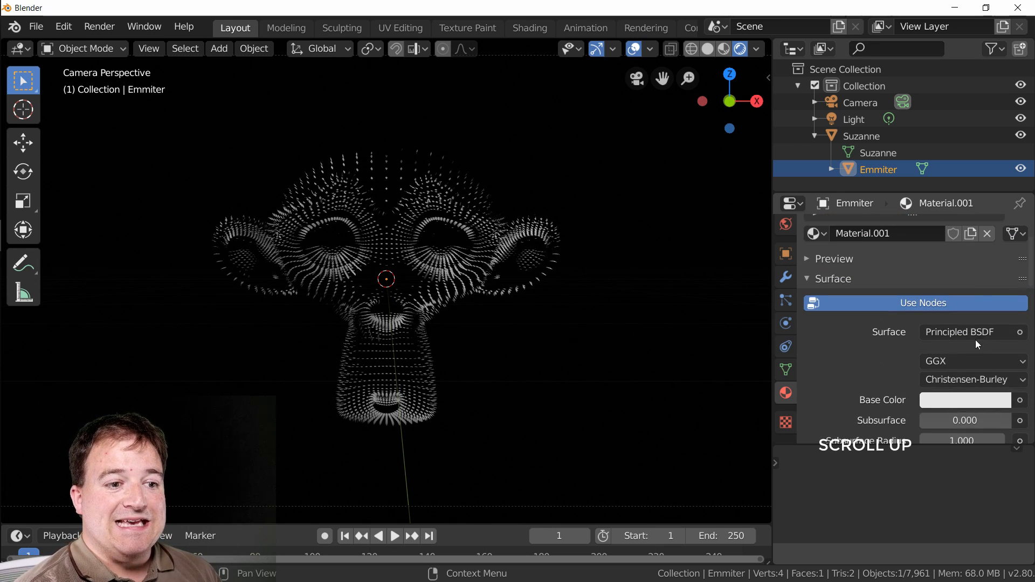
click(965, 332)
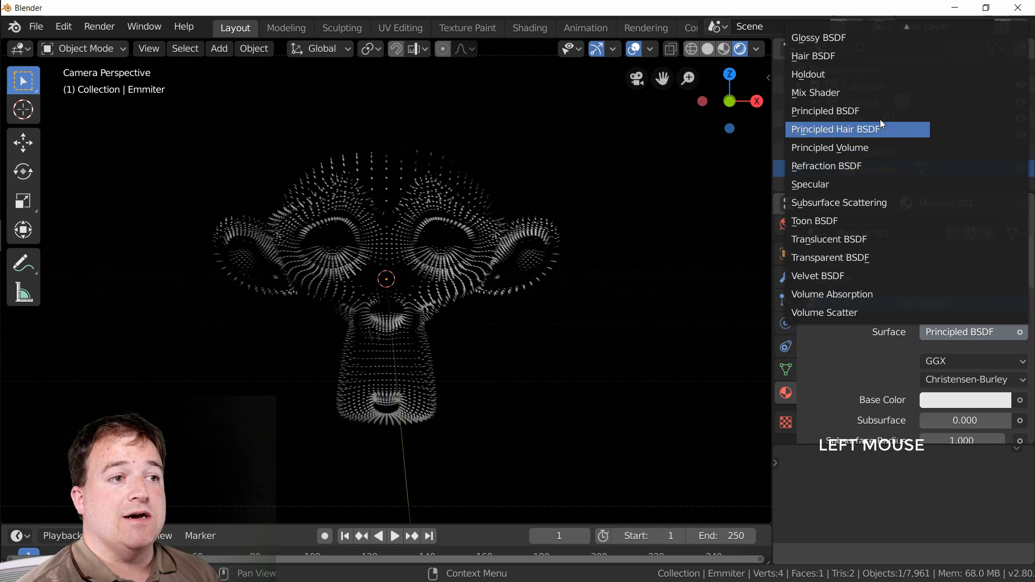
scroll(842, 56, up, 1)
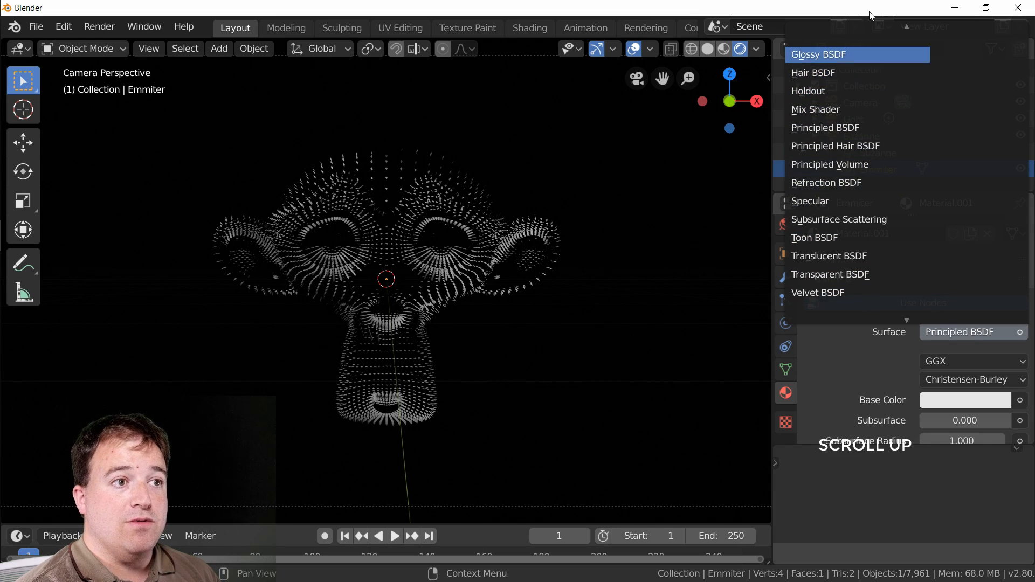
scroll(870, 16, up, 6)
click(833, 126)
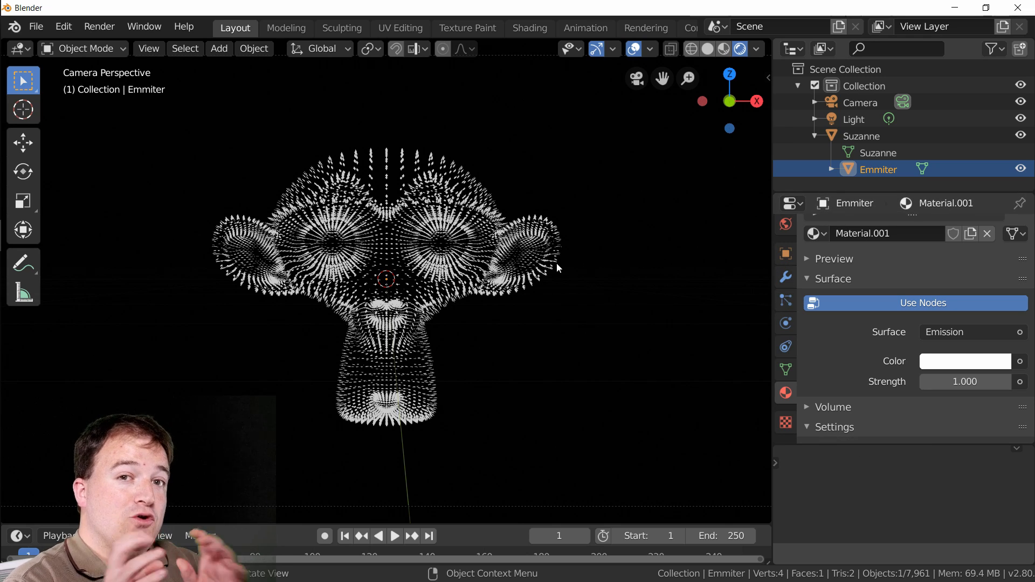
Step: Enable Bloom in the Eevee render settings
scroll(784, 278, up, 5)
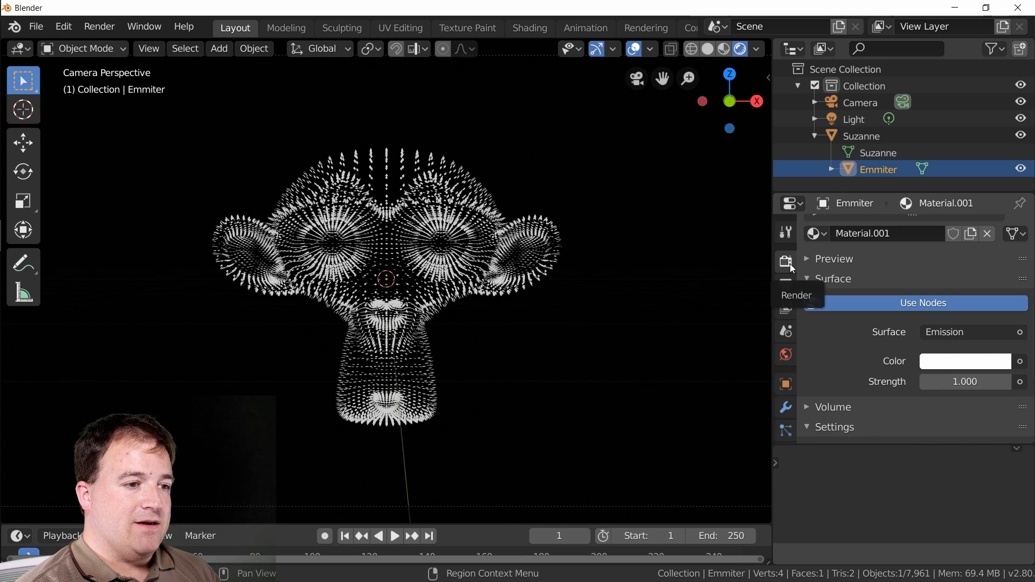
click(790, 263)
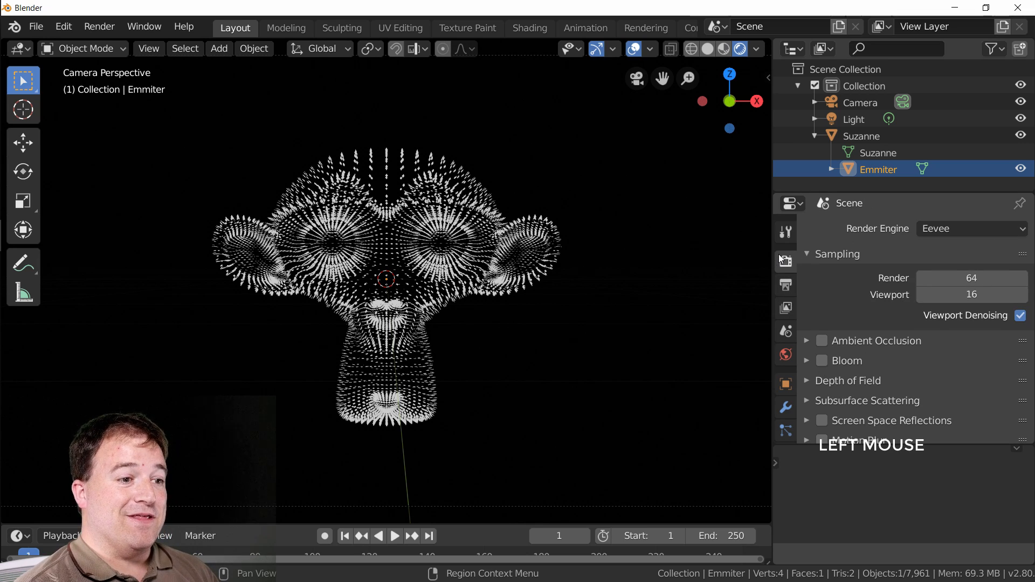
click(821, 362)
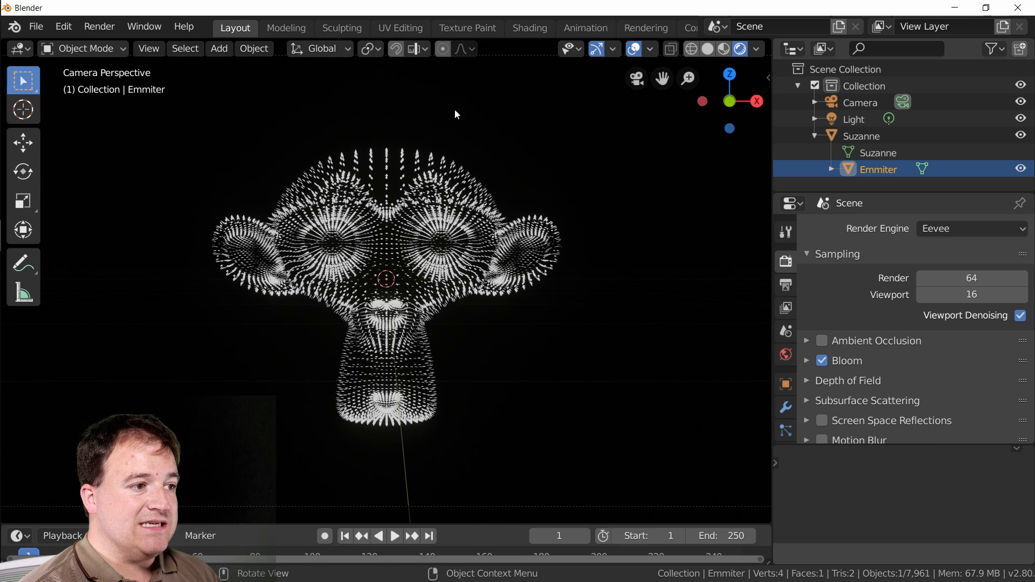
Step: Raise the emission strength of the Emmiter plane's material to 13.700
scroll(787, 283, down, 5)
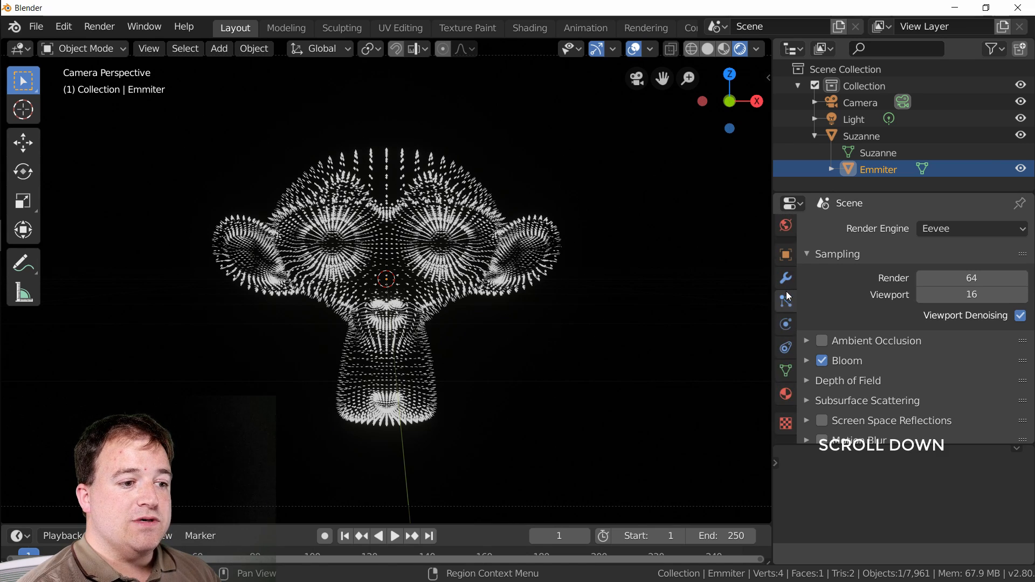
click(785, 397)
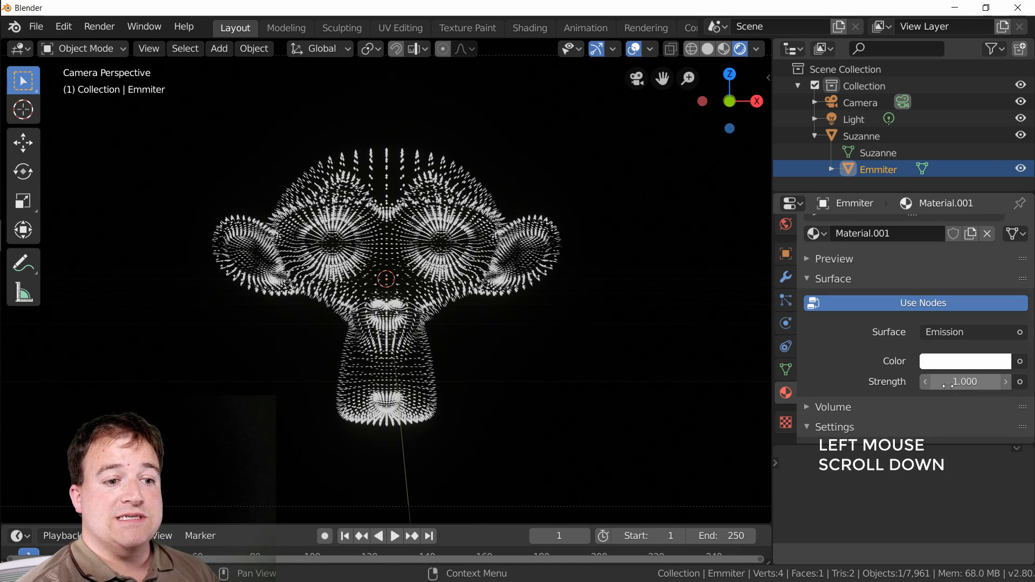
drag(948, 386, 976, 386)
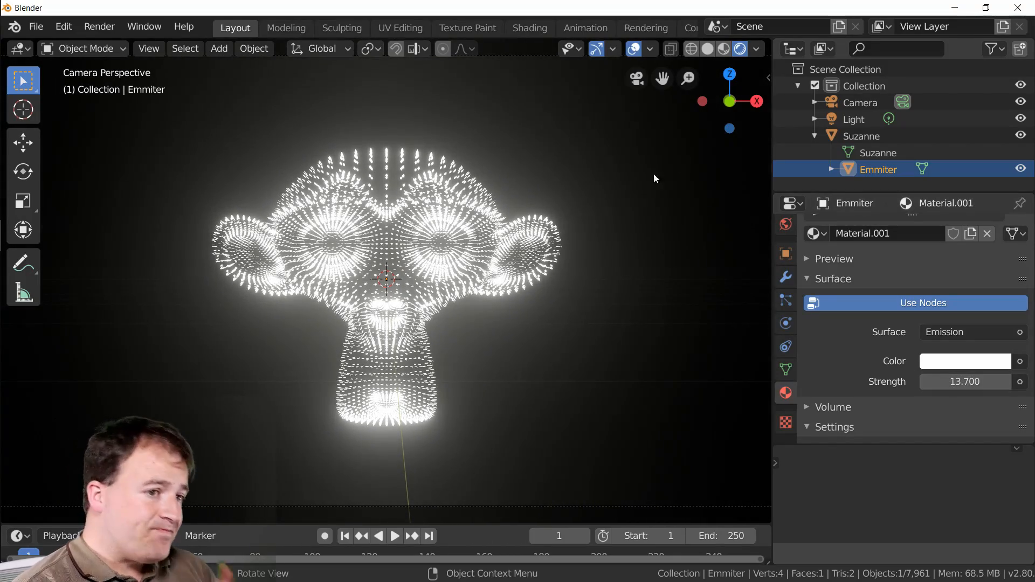
Step: Scale the Emmiter plane uniformly down a little and set its material's emission colour to a medium blue
click(860, 170)
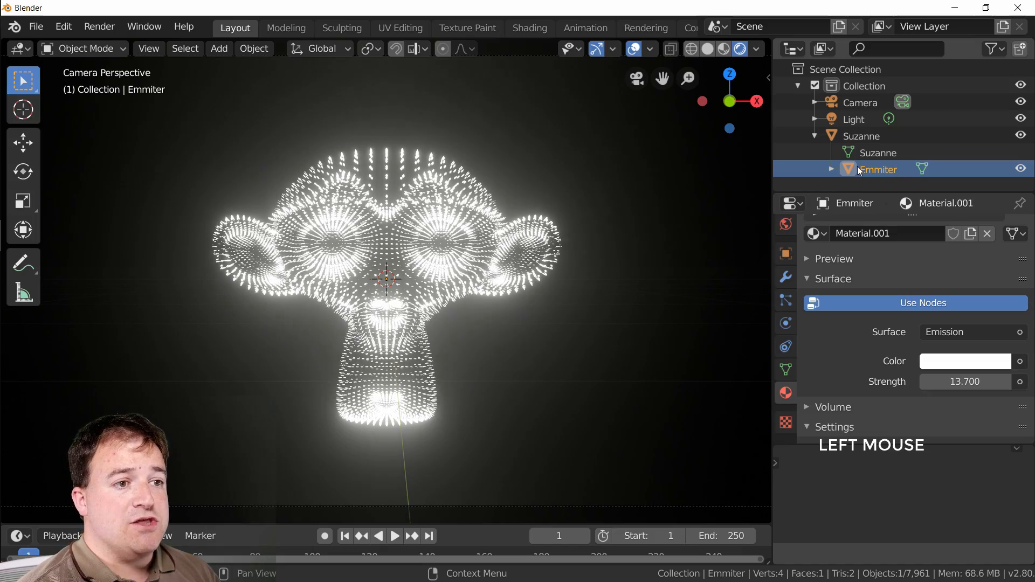
key(s)
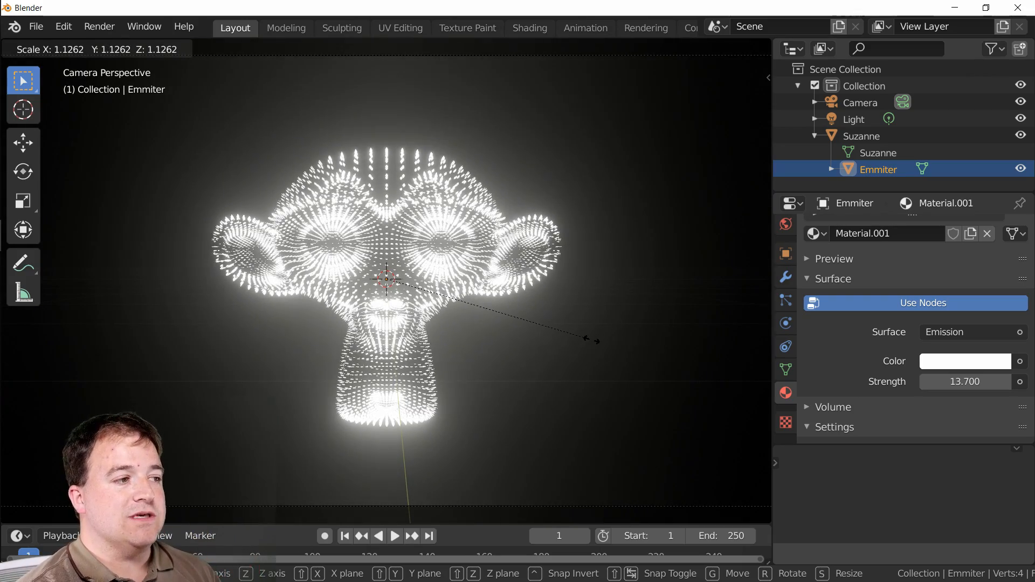
click(540, 339)
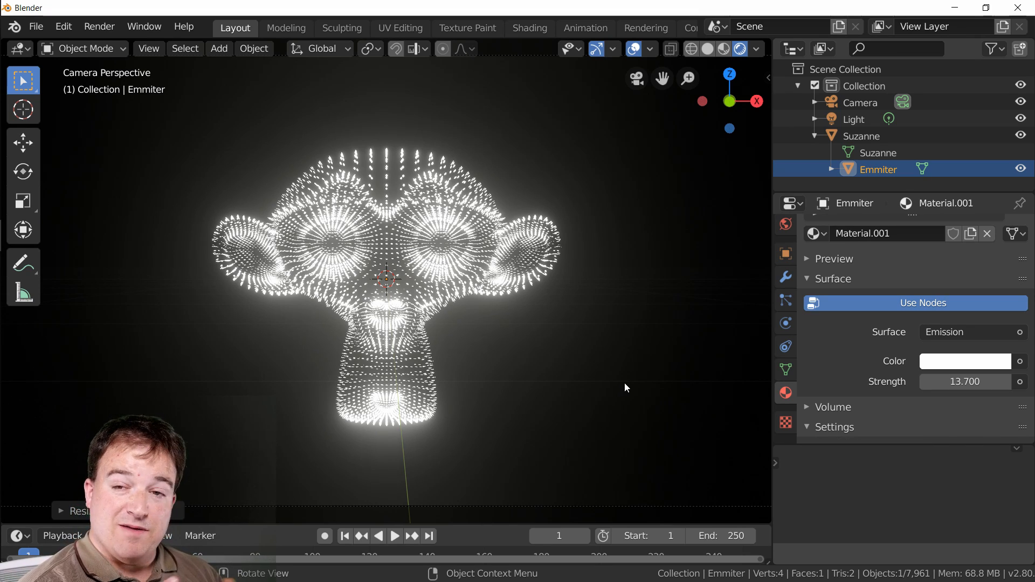
click(978, 363)
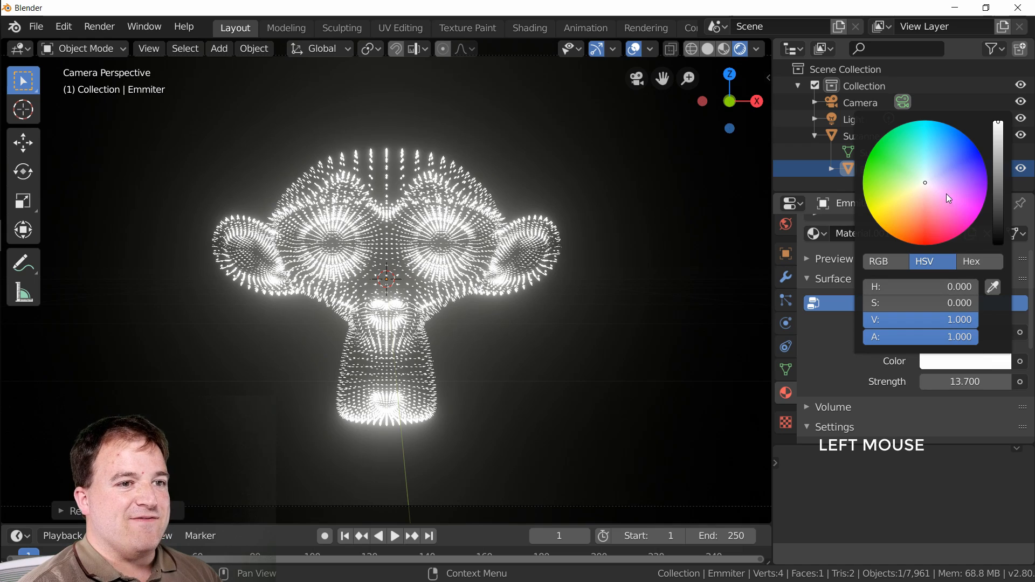
drag(947, 198, 952, 150)
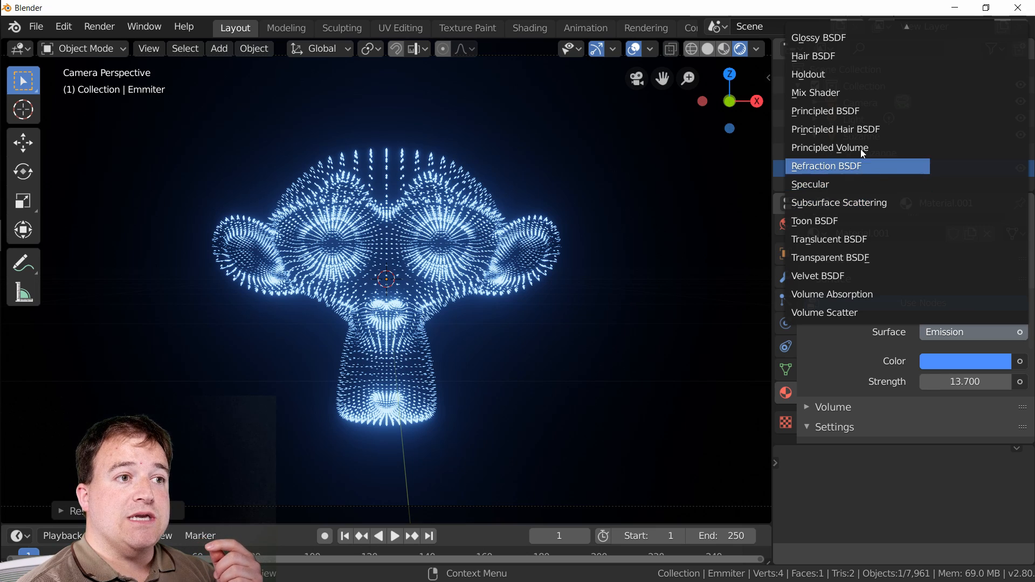
Step: Try the Glossy BSDF shader on the Emmiter plane's material and switch the surface back to Emission
click(832, 39)
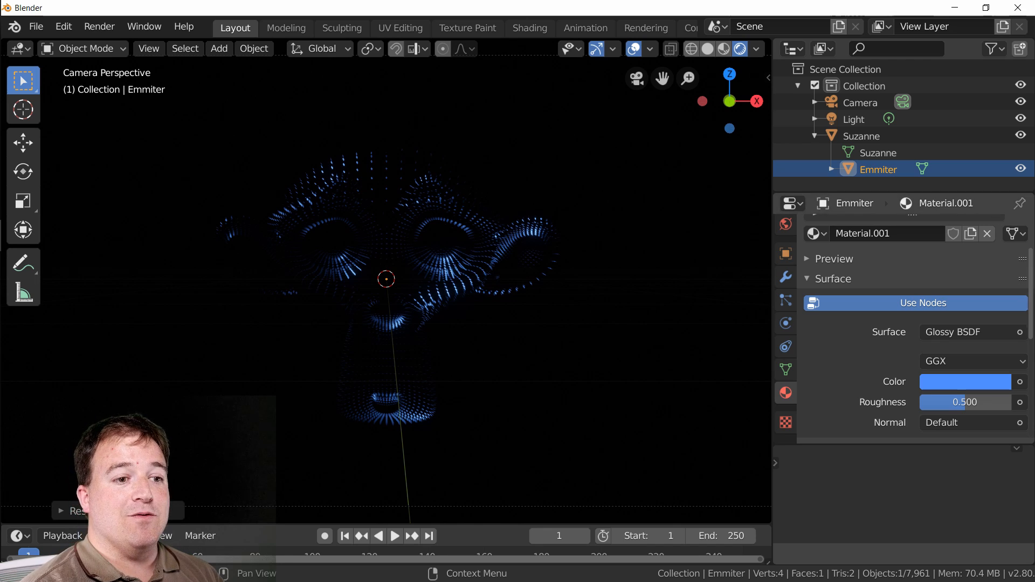
click(982, 332)
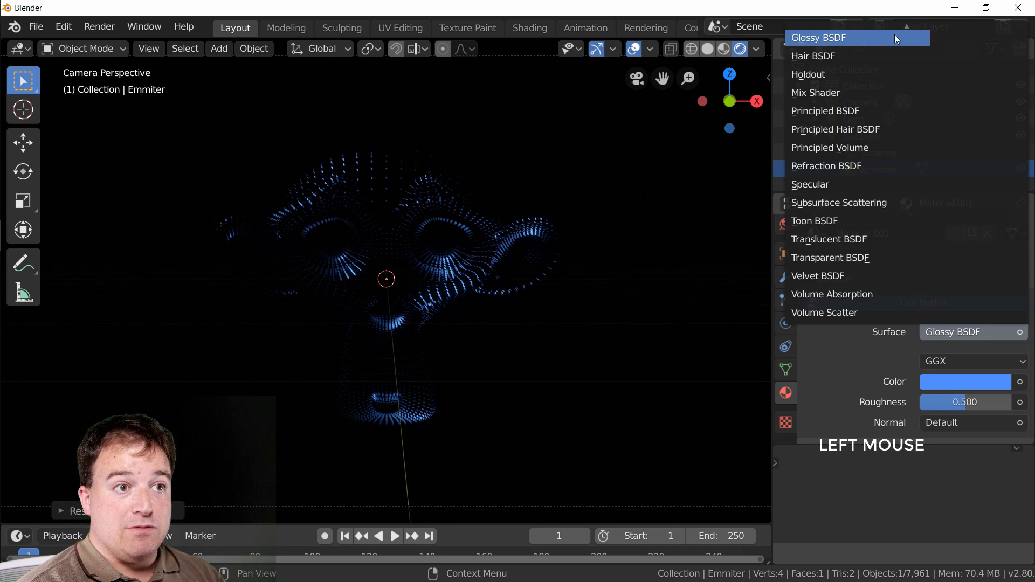
scroll(895, 35, up, 2)
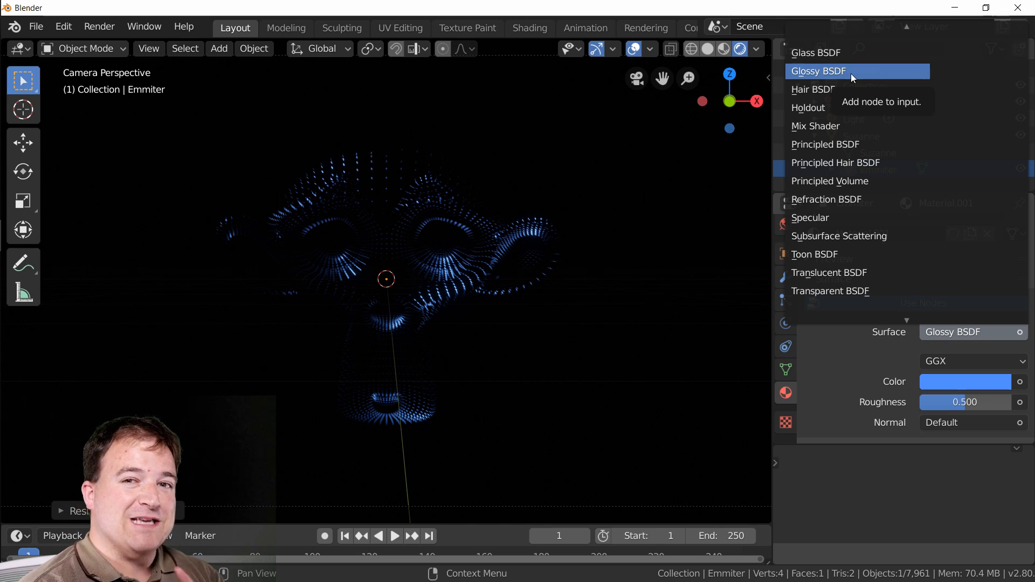
scroll(851, 105, up, 4)
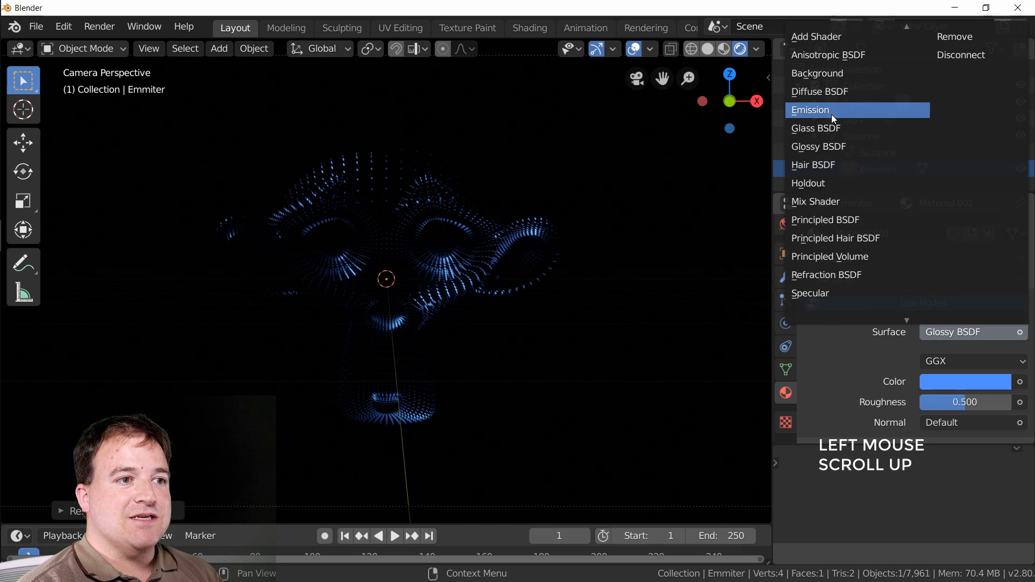
click(832, 114)
scroll(578, 339, up, 1)
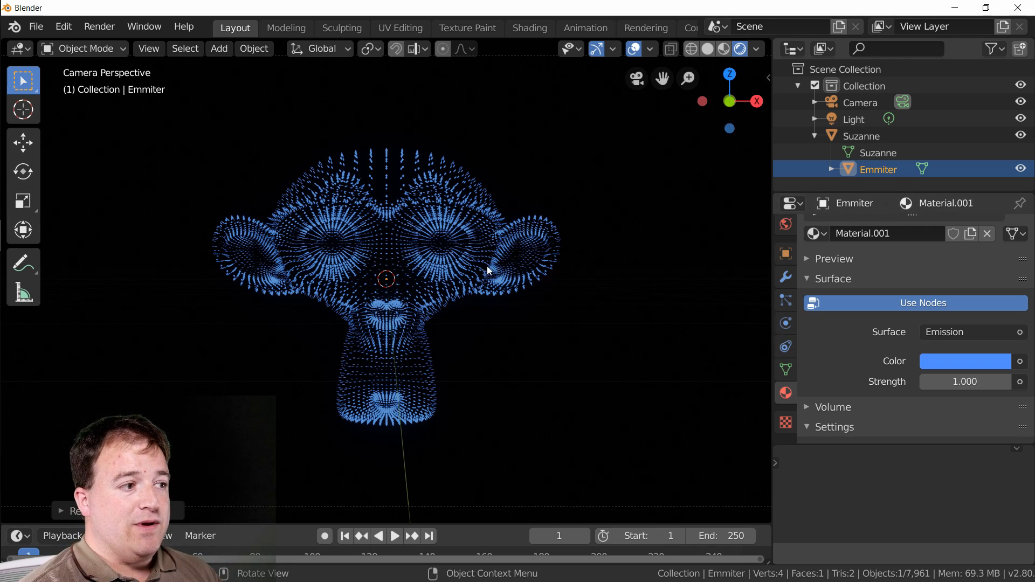
Step: Add a Displace modifier to Suzanne and create a new texture for it
click(856, 136)
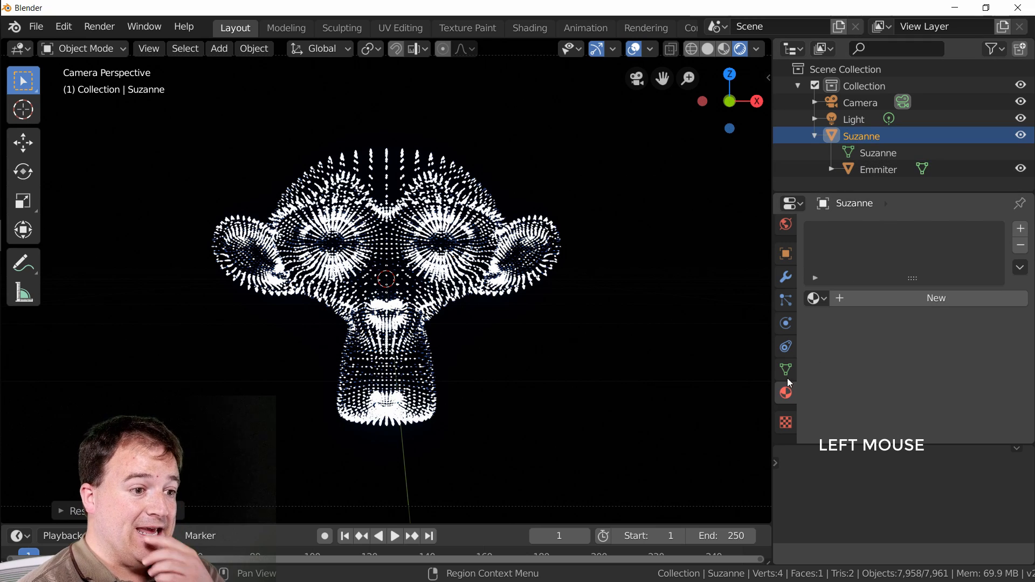
click(786, 275)
click(860, 229)
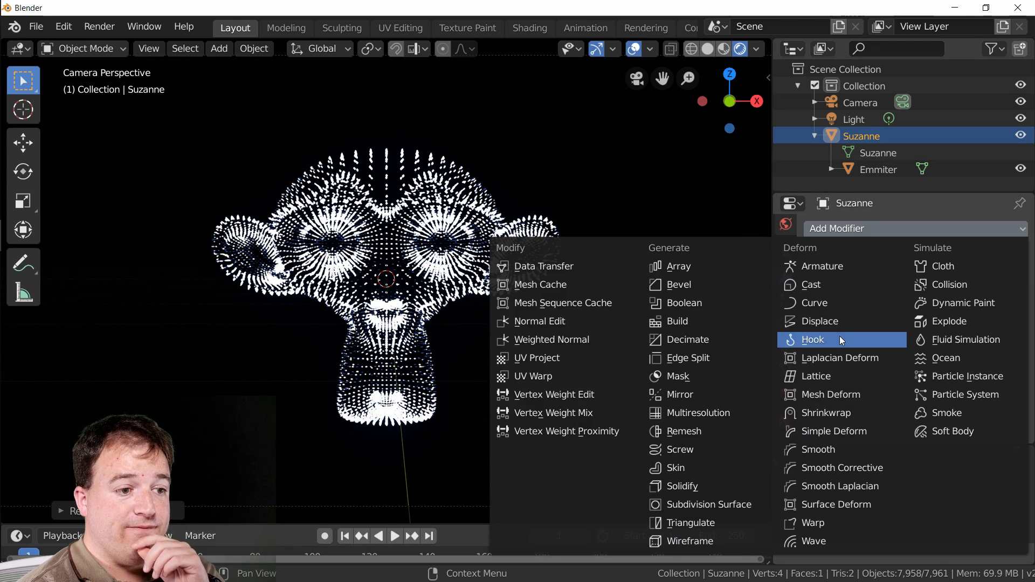
click(851, 320)
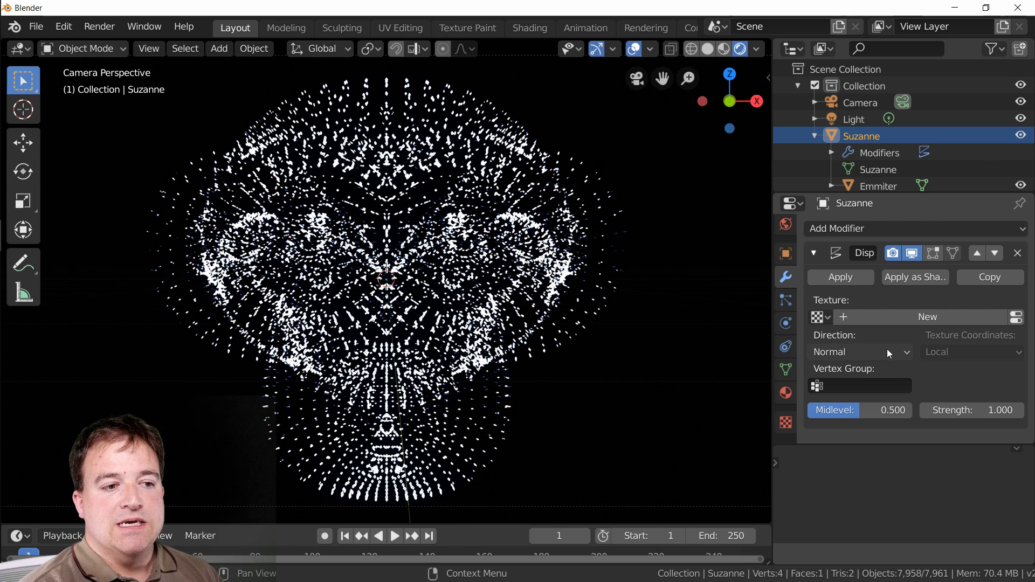
click(924, 316)
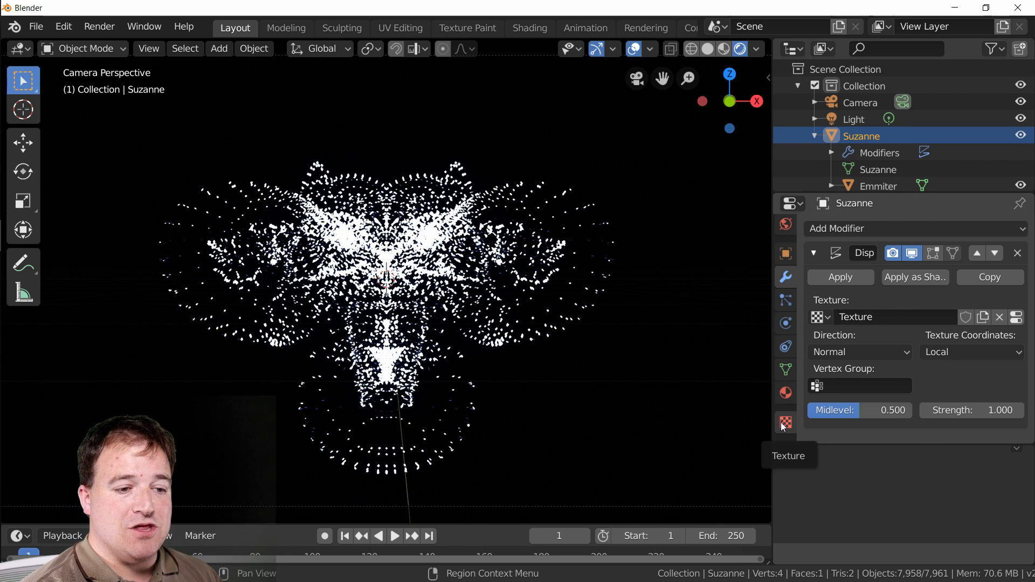
Step: Set the type of the Displace modifier's texture to Noise
click(1017, 317)
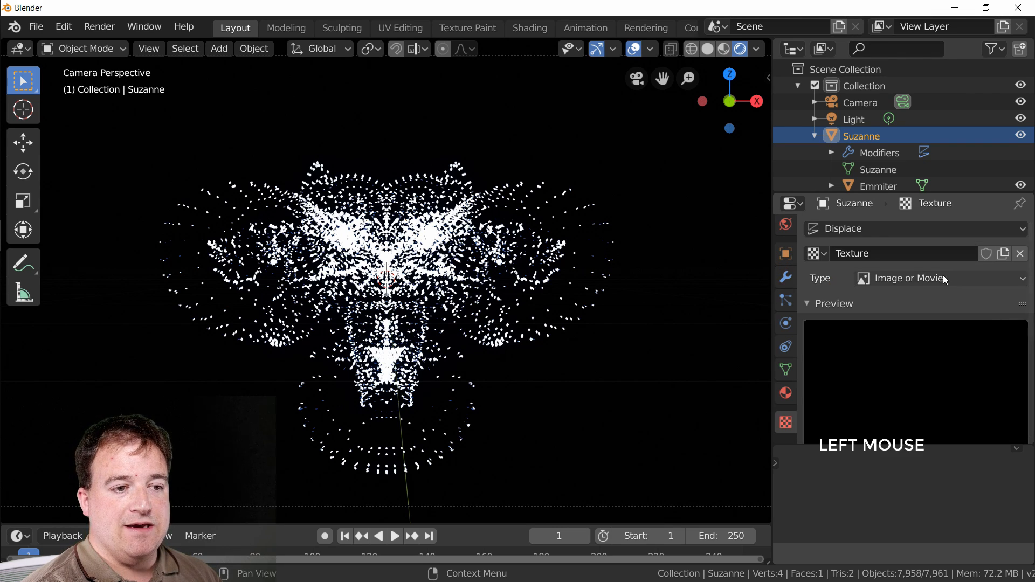
click(921, 280)
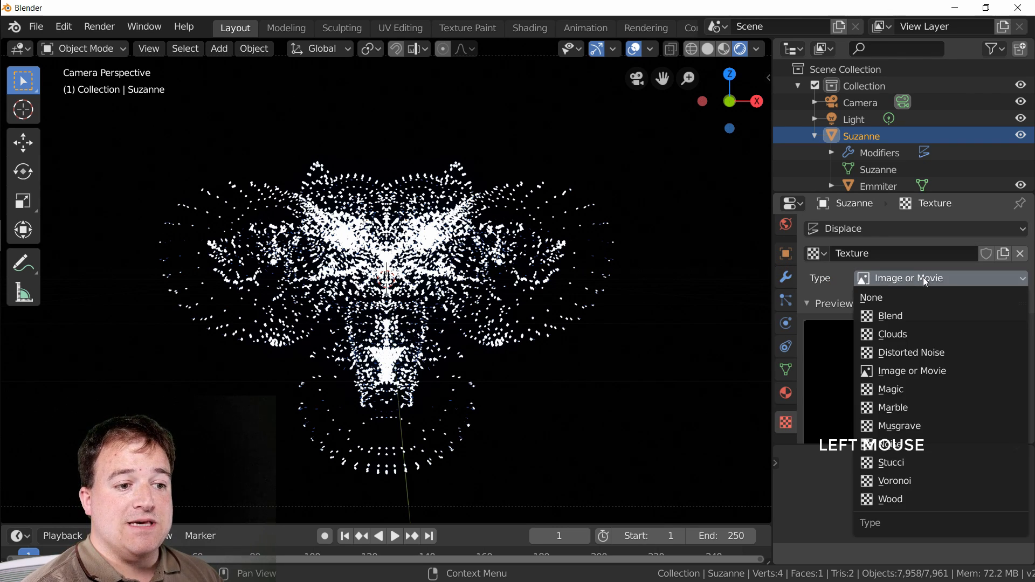
click(919, 447)
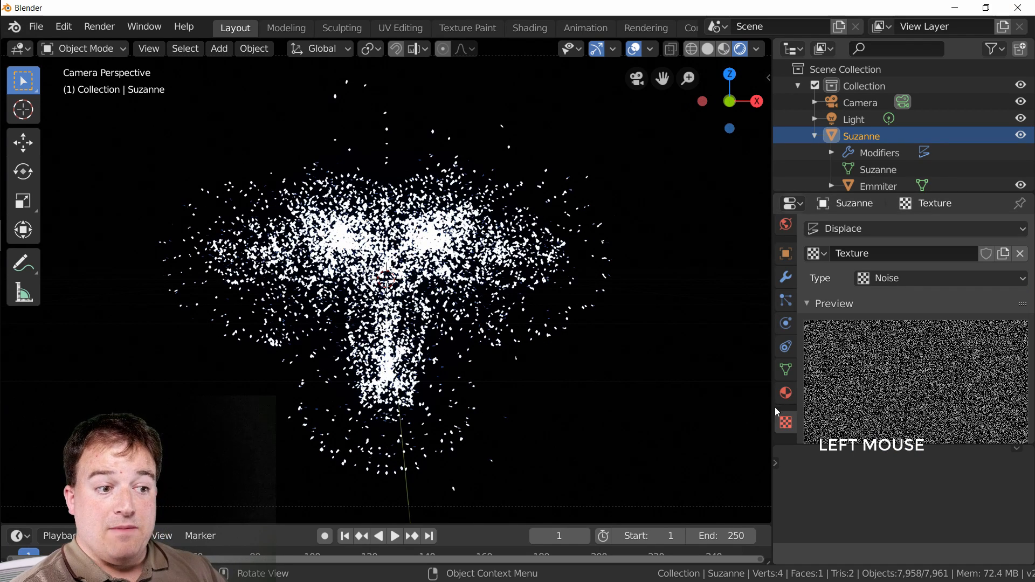
Step: Set the strength of Suzanne's Displace modifier to 0 while its midlevel stays untouched
click(786, 277)
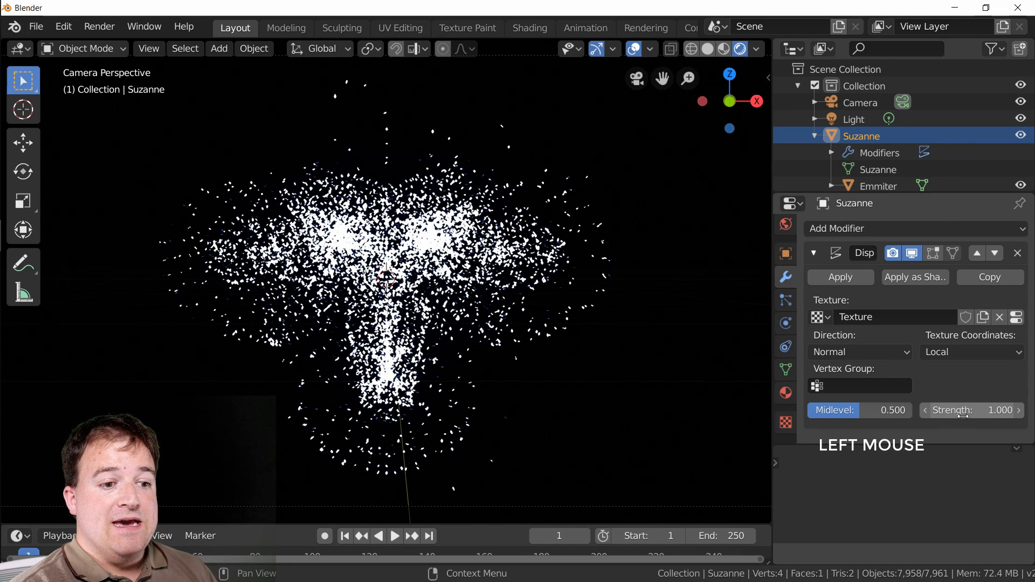
click(963, 416)
text(0)
key(Return)
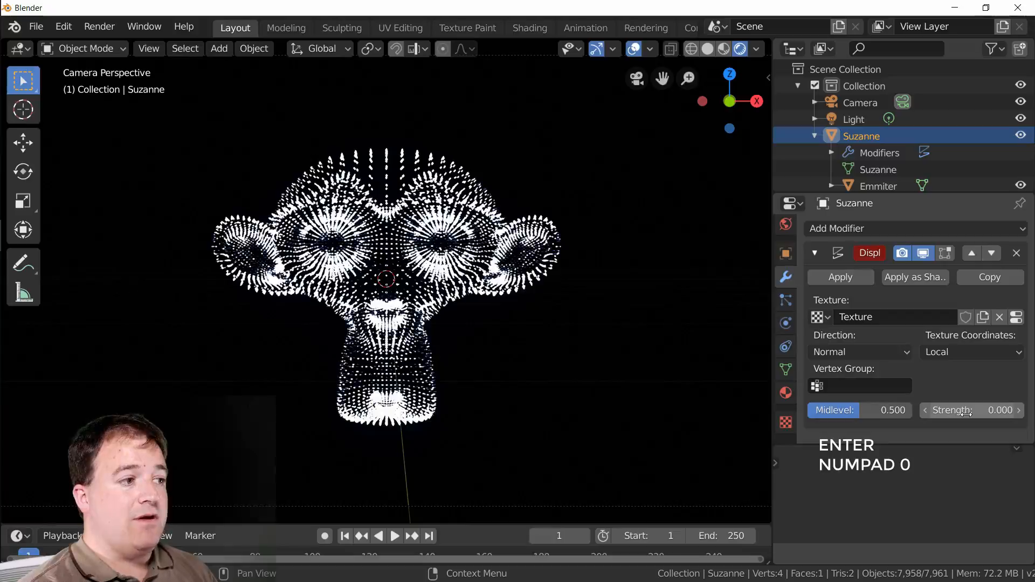
Step: Try negative Displace strengths down to -2.800 with a midlevel of 0, ending with strength -0.200 and midlevel 0.500
mouse_move(969, 413)
mouse_down()
mouse_move(1014, 413)
mouse_move(960, 413)
mouse_up()
drag(852, 410, 812, 410)
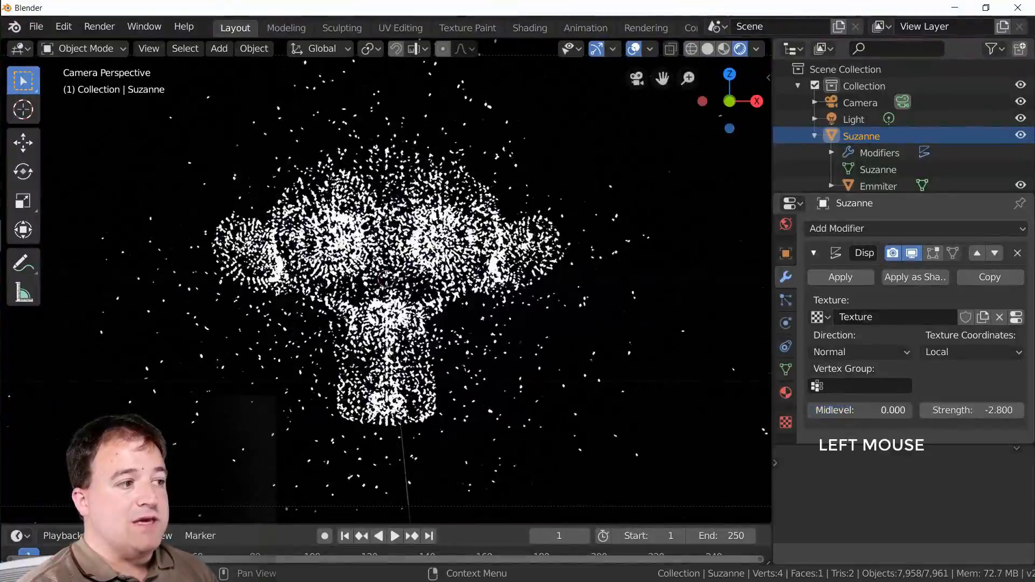
drag(1004, 412, 749, 413)
click(895, 412)
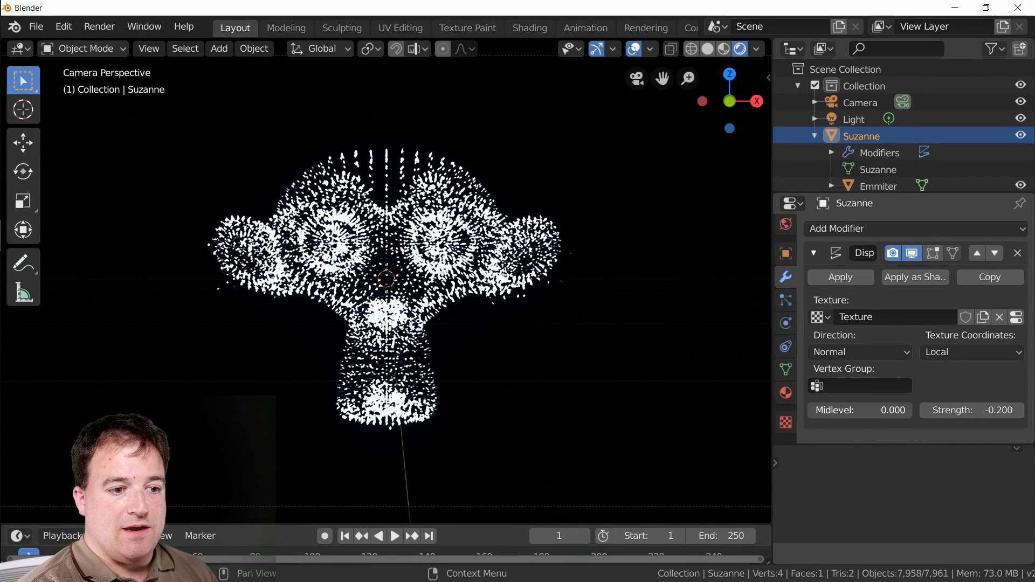
text(5)
key(Return)
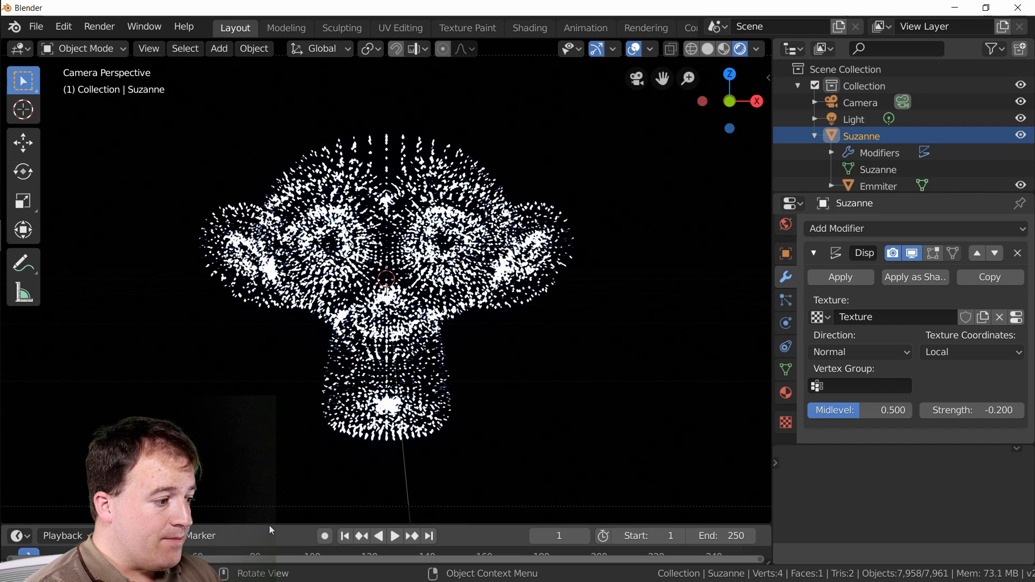
Step: Enlarge the timeline area and set the Displace modifier's strength to 0
drag(268, 524, 321, 411)
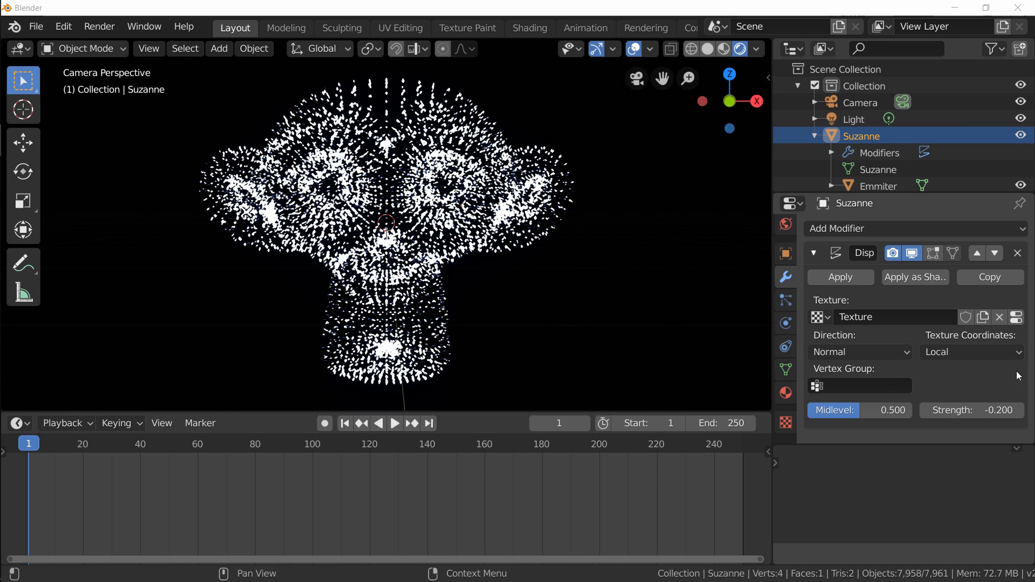
click(980, 410)
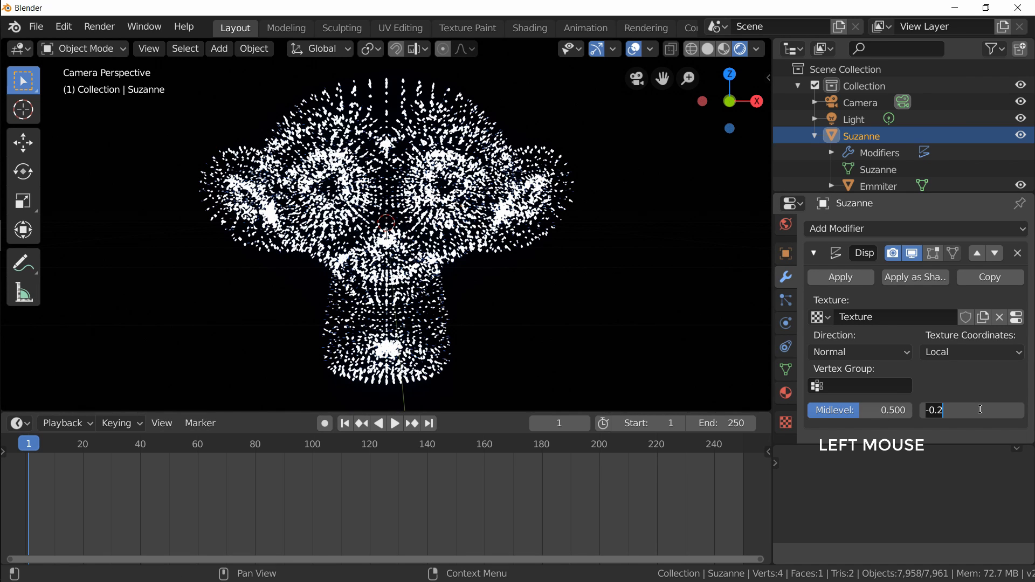
text(0)
key(Return)
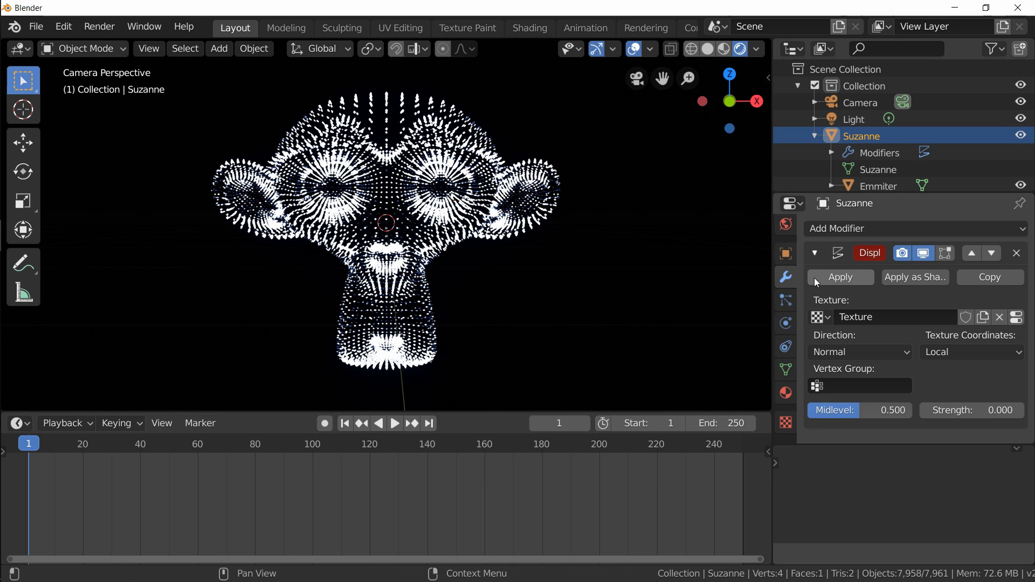
Step: Set the scene's output frame rate to 30 fps
scroll(796, 285, up, 5)
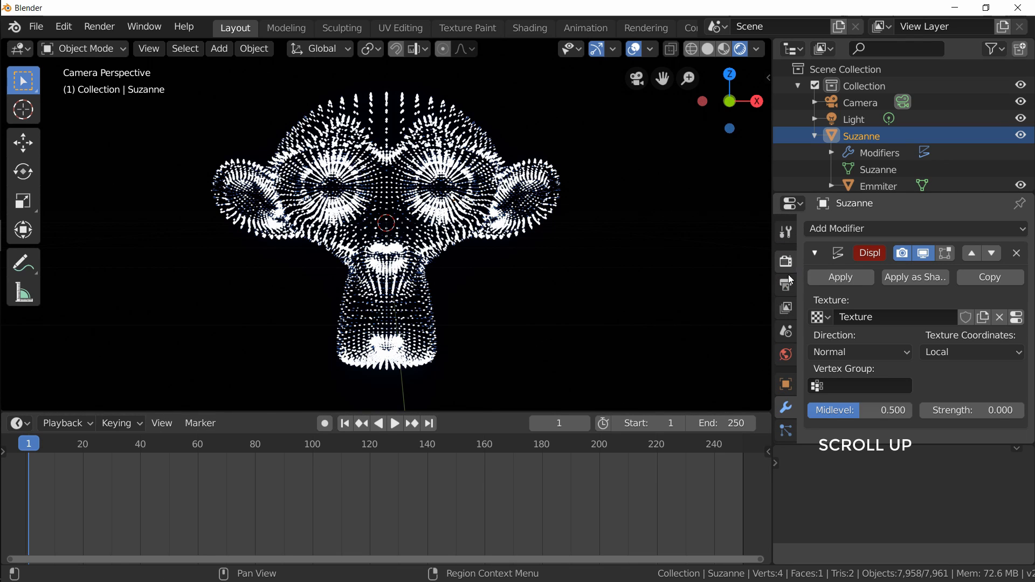
click(788, 285)
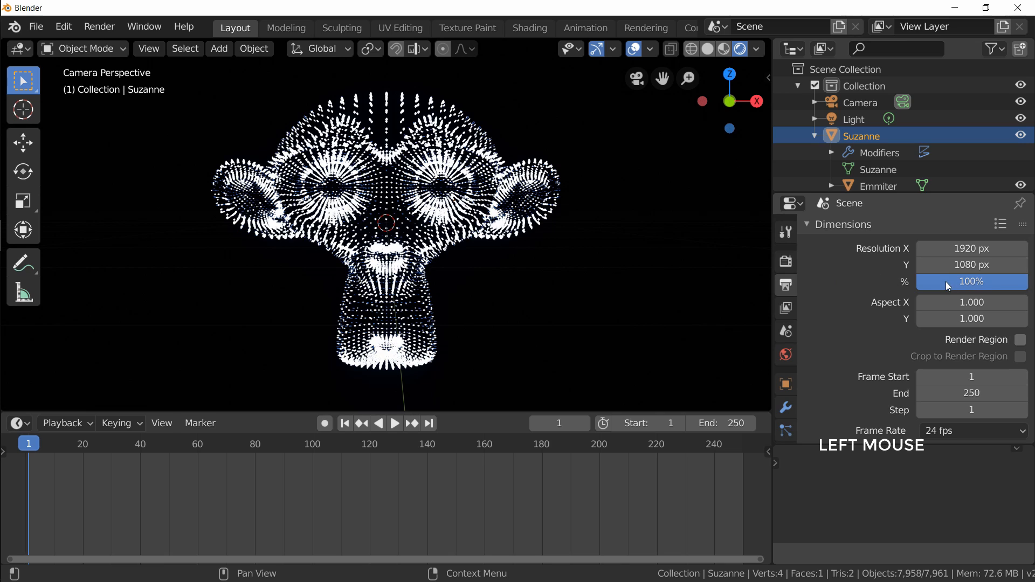
scroll(947, 313, down, 4)
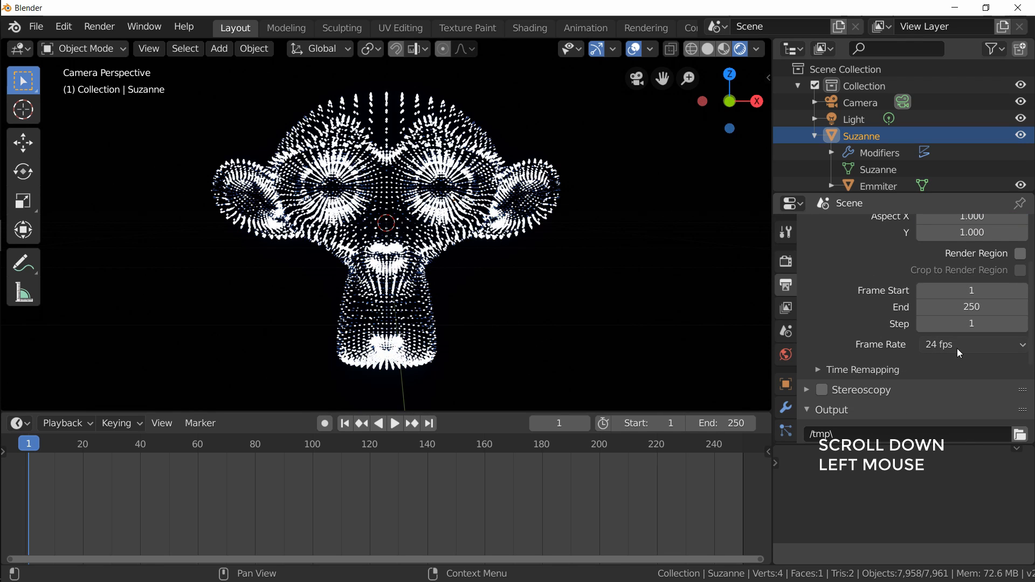
click(960, 351)
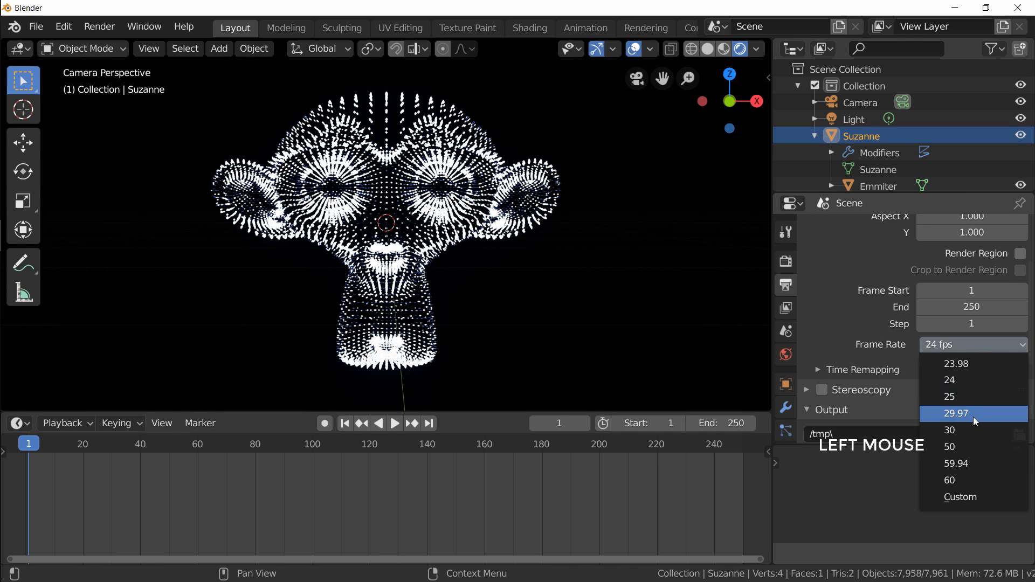
click(979, 432)
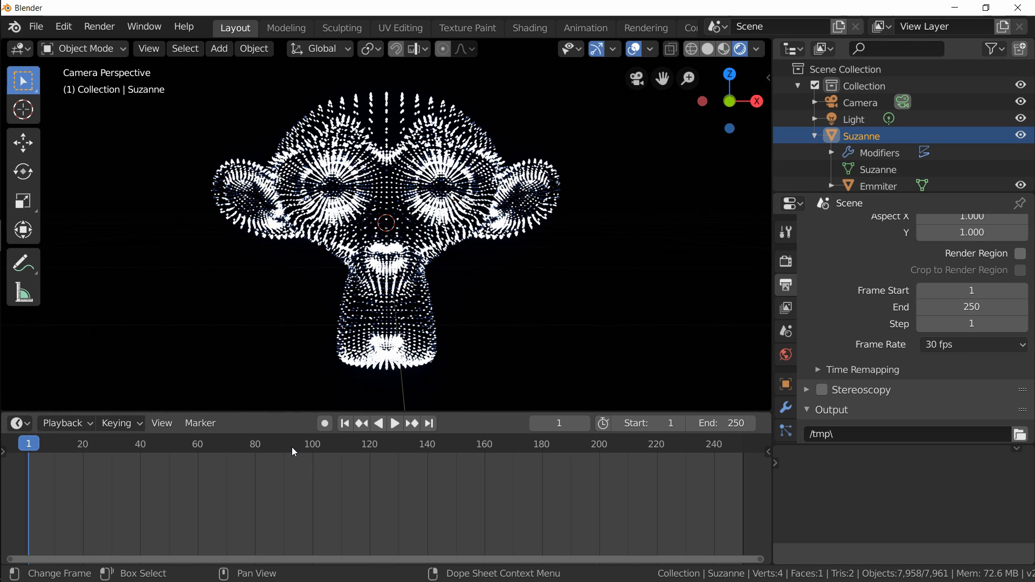
Step: Keyframe the Displace modifier's strength of 0 at frame 90 and again at frame 150
drag(282, 448, 283, 446)
click(778, 416)
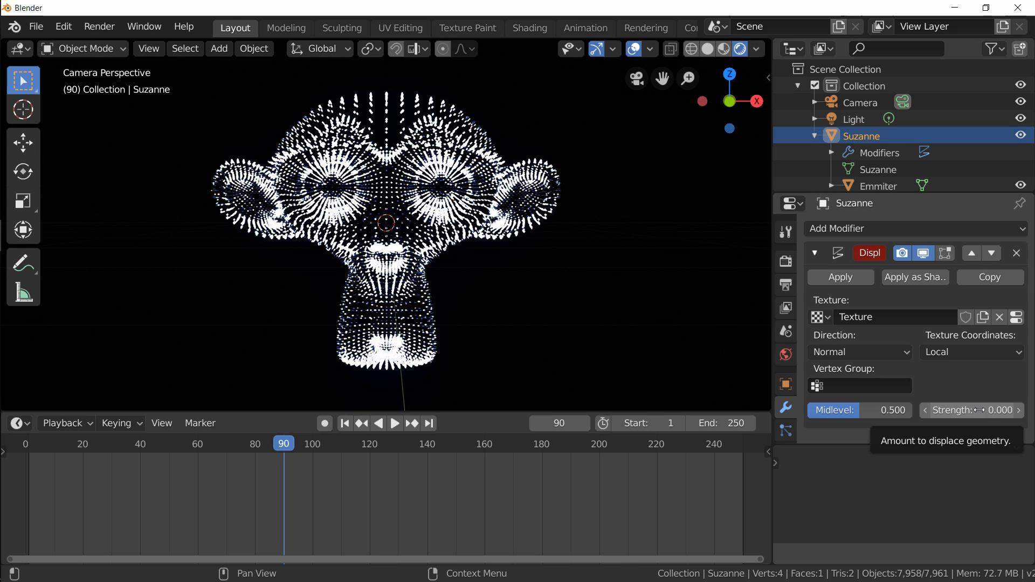
key(i)
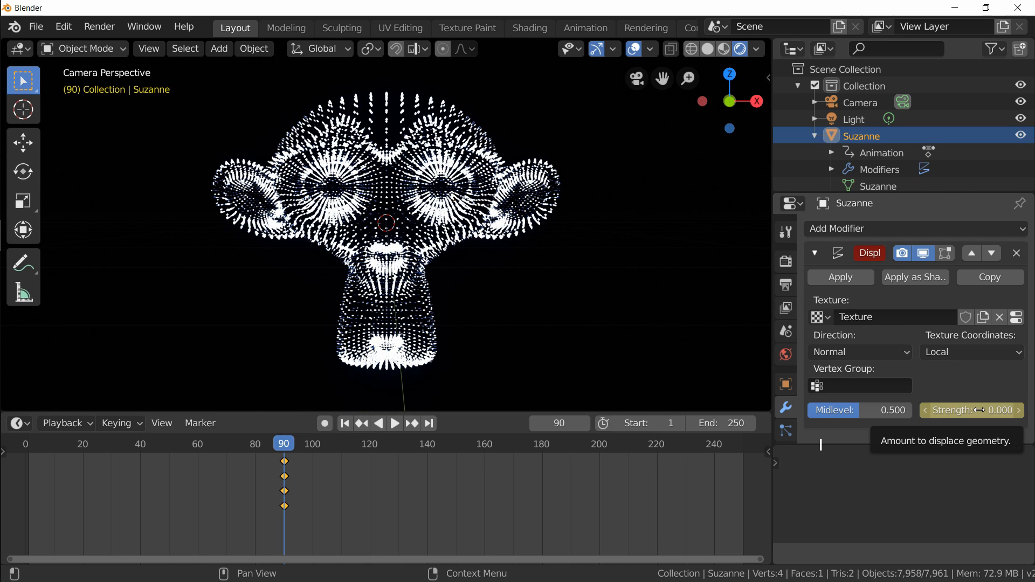
drag(301, 448, 456, 446)
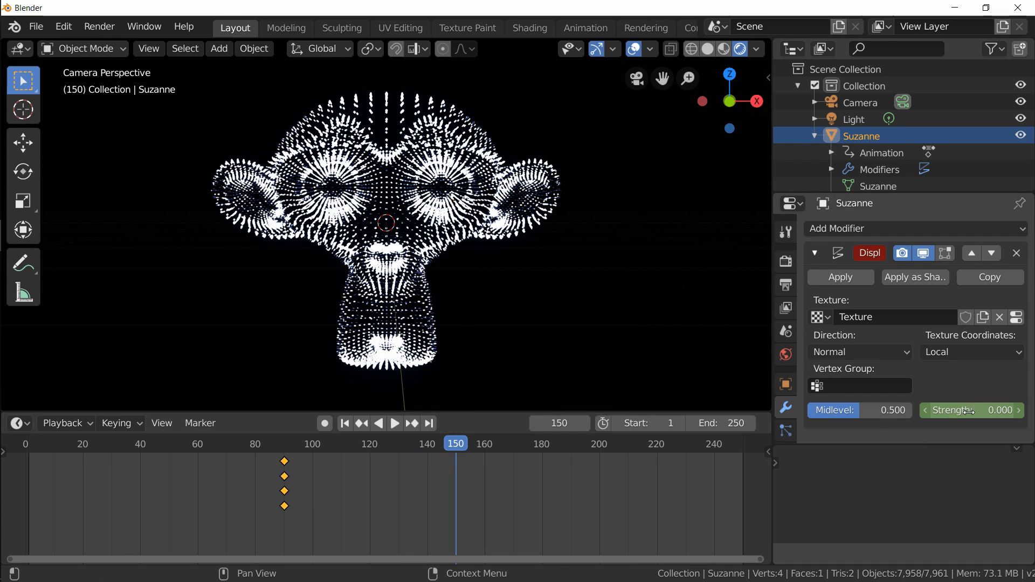
key(i)
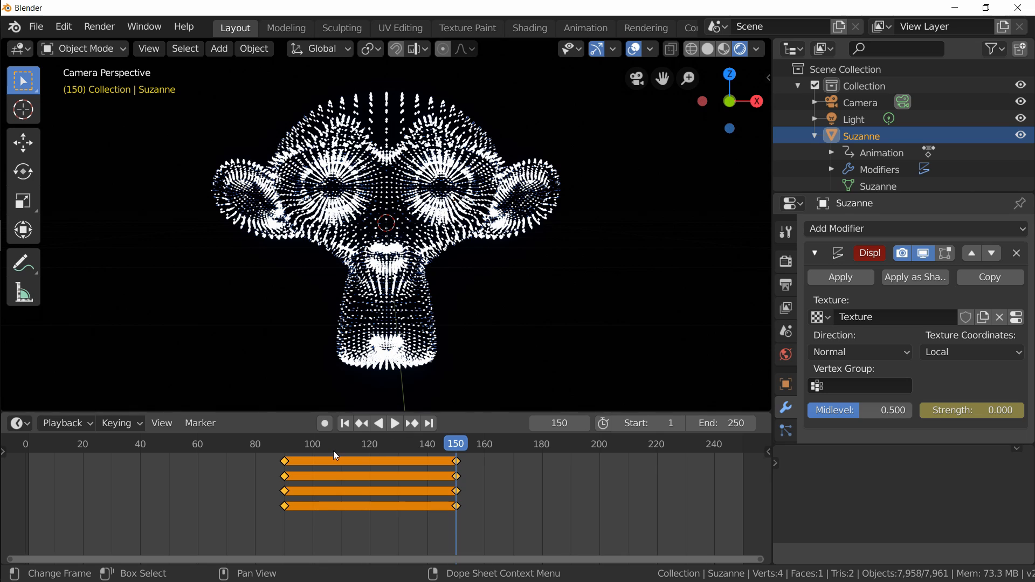
Step: Set the Displace modifier's strength to 10 at frame 1 and keyframe it
drag(332, 444, 31, 471)
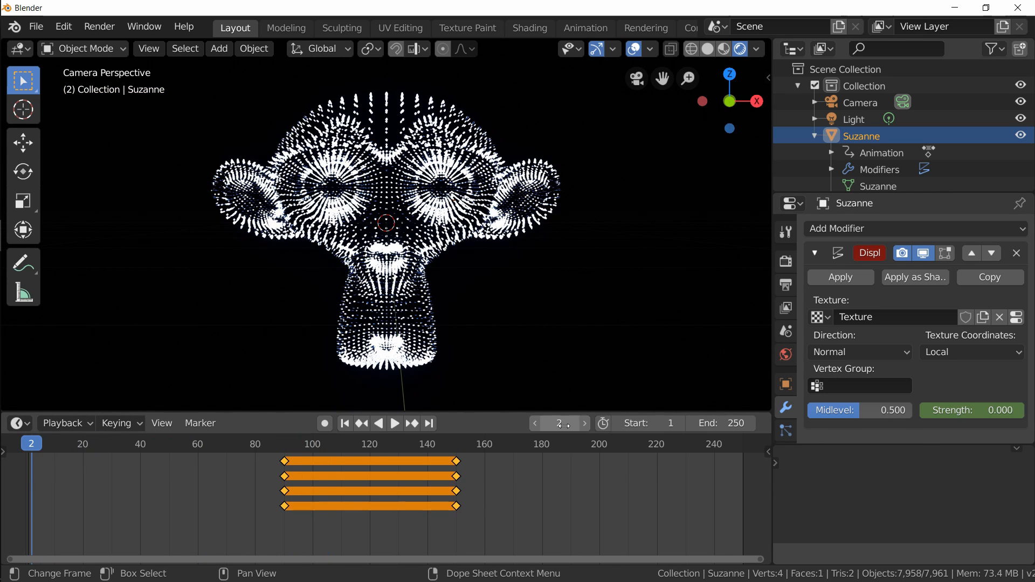
click(534, 430)
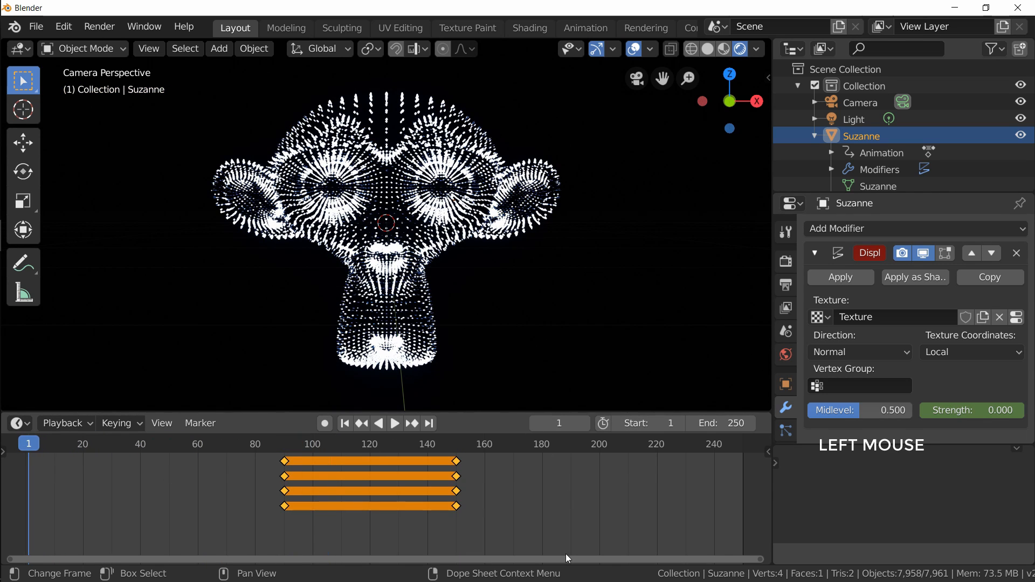
click(992, 410)
text(10)
key(Return)
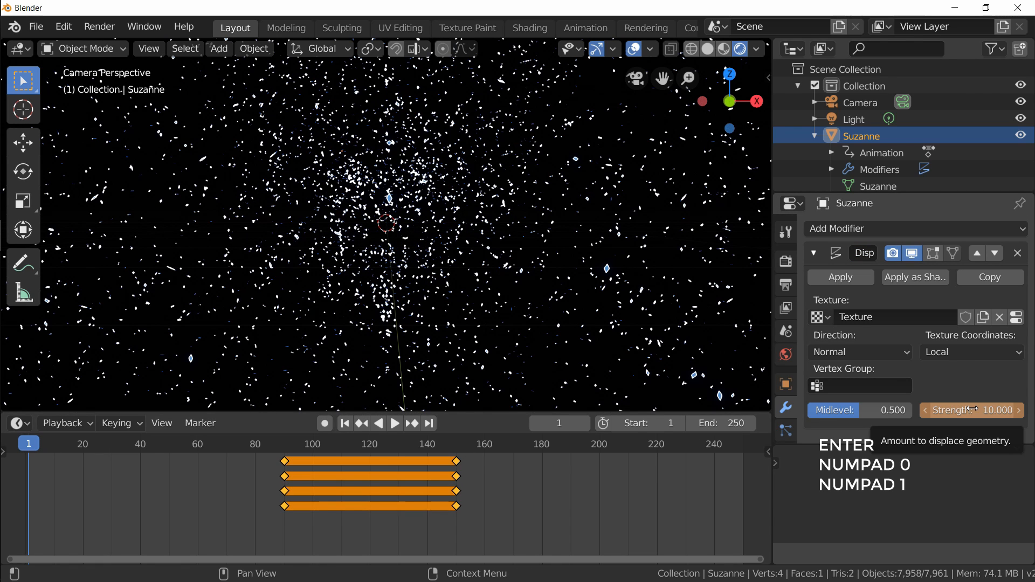
key(i)
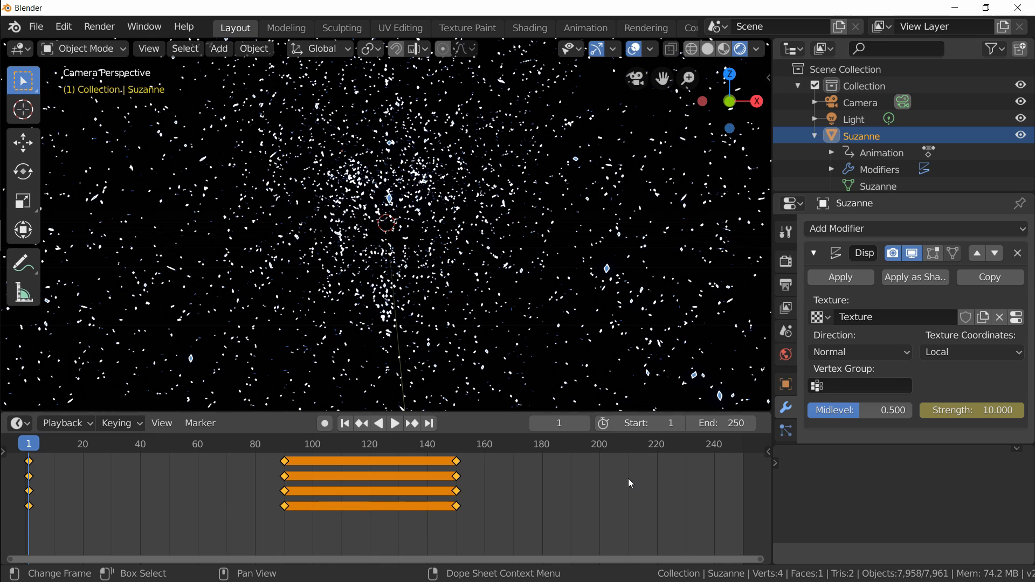
Step: Set the Displace modifier's strength to 10 at frame 210 and keyframe it
mouse_move(705, 445)
mouse_down()
mouse_move(744, 451)
mouse_move(715, 450)
mouse_up()
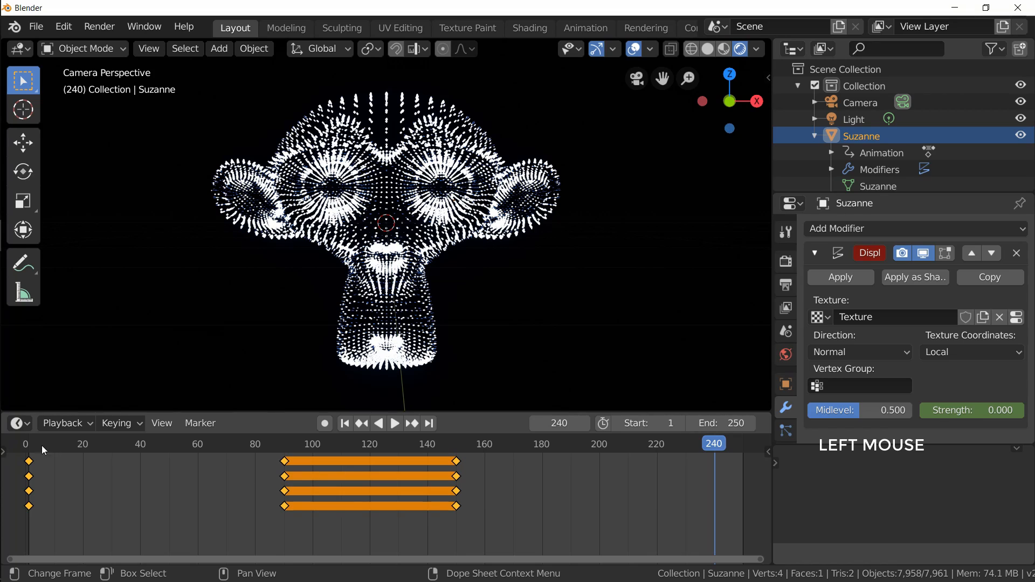
drag(649, 447, 629, 464)
click(974, 408)
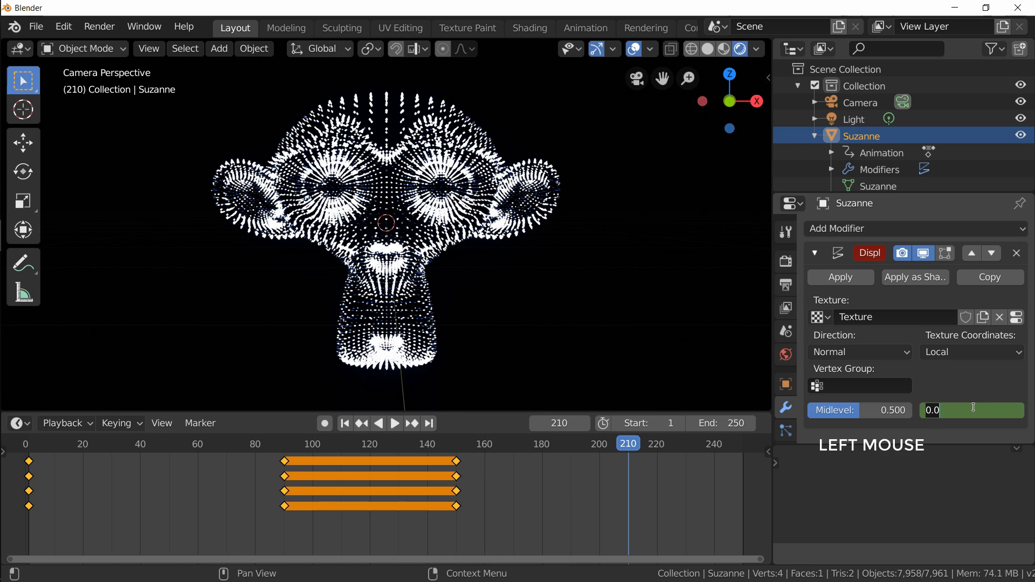
text(10)
key(Return)
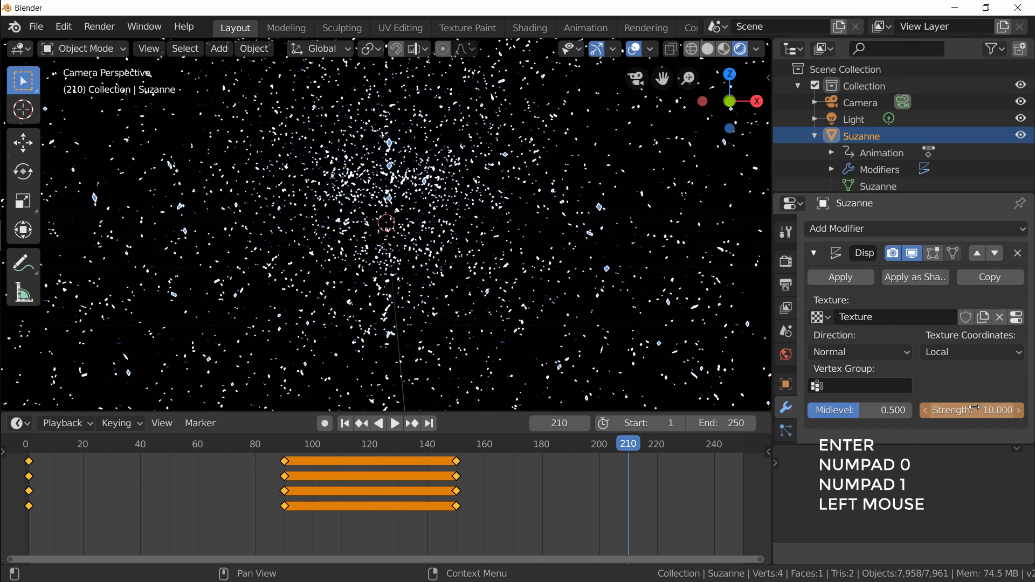
key(i)
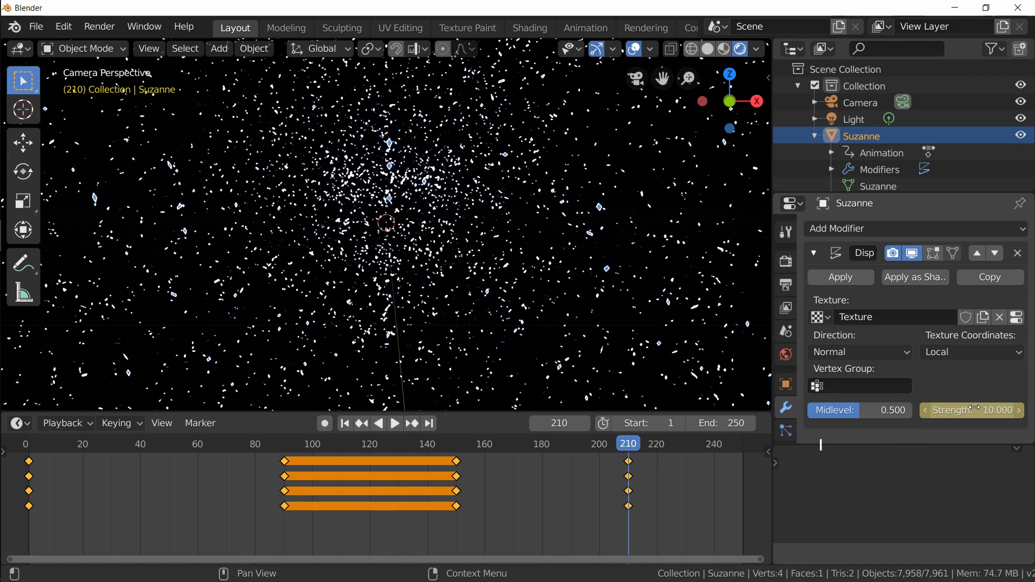
Step: Play the animation from the first frame and set the scene's end frame to 210
click(345, 424)
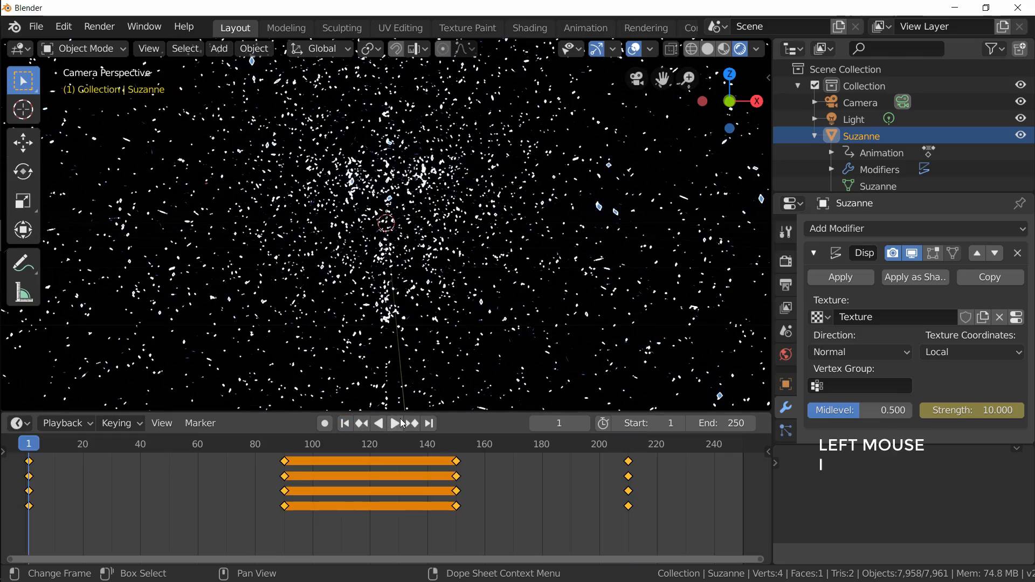
click(395, 423)
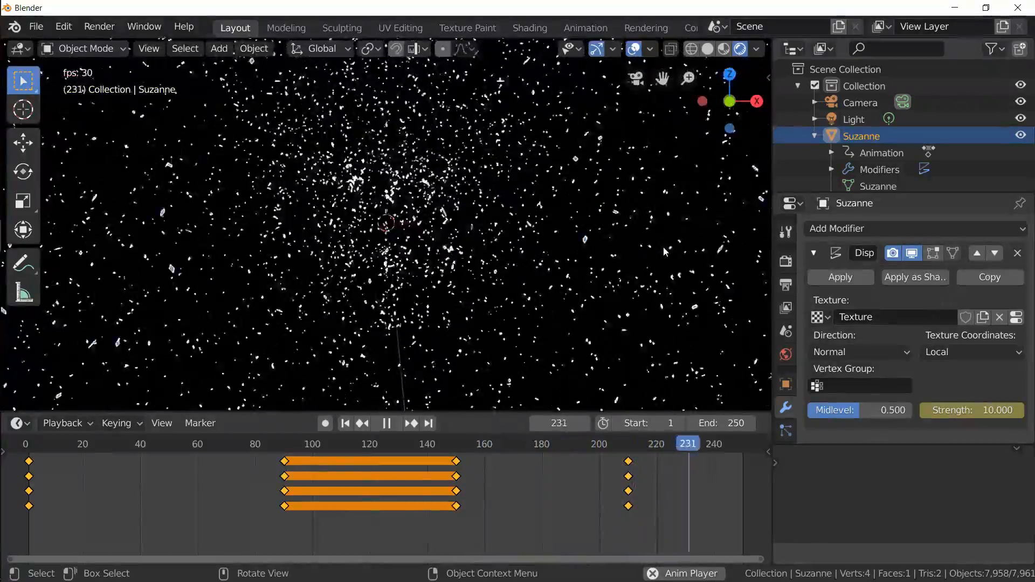
click(726, 423)
text(210)
key(Return)
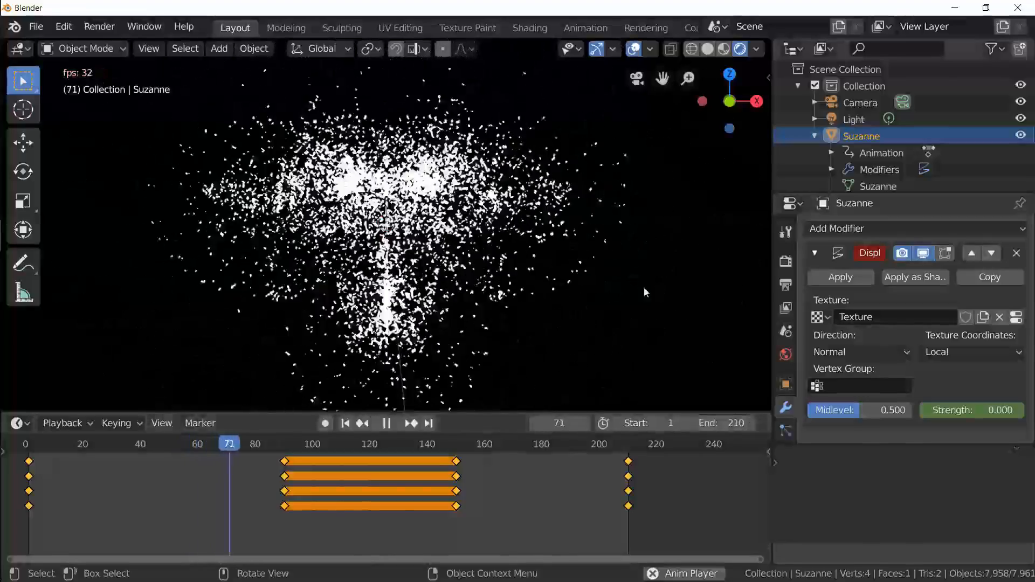
Step: Move the camera back along Y to about -18.6 m and keyframe its location at frame 2
scroll(543, 240, up, 2)
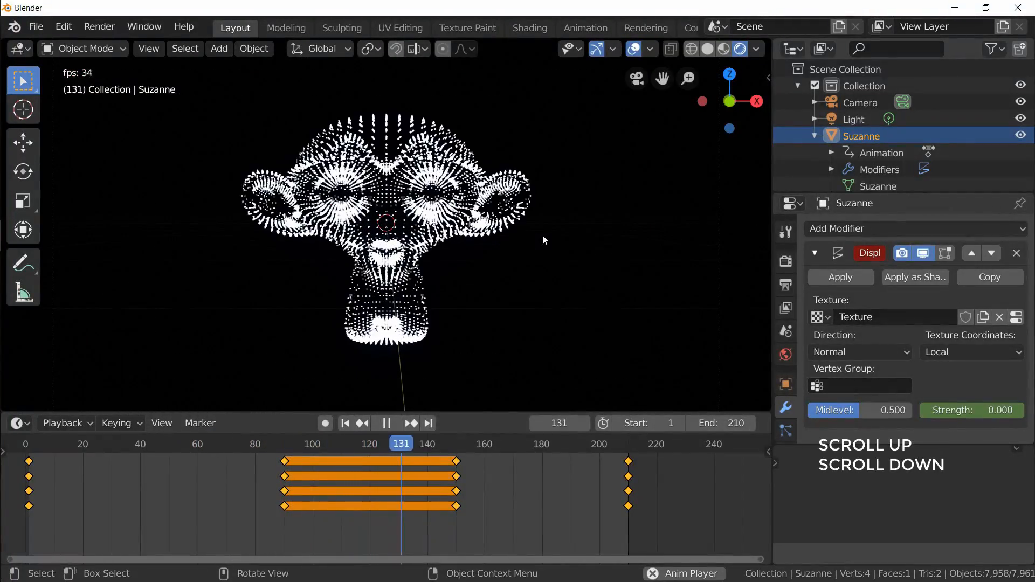
scroll(543, 240, down, 1)
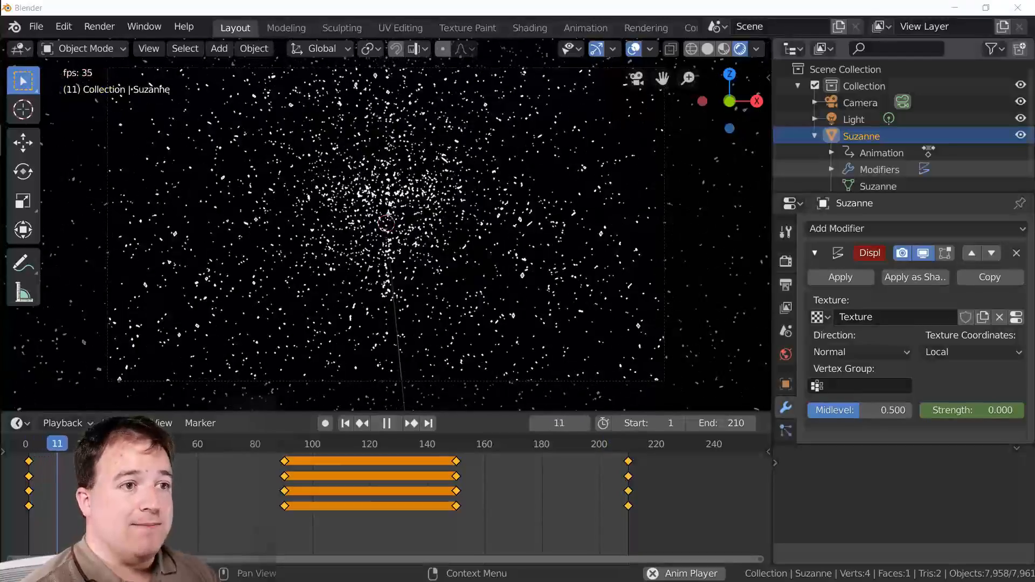
click(834, 102)
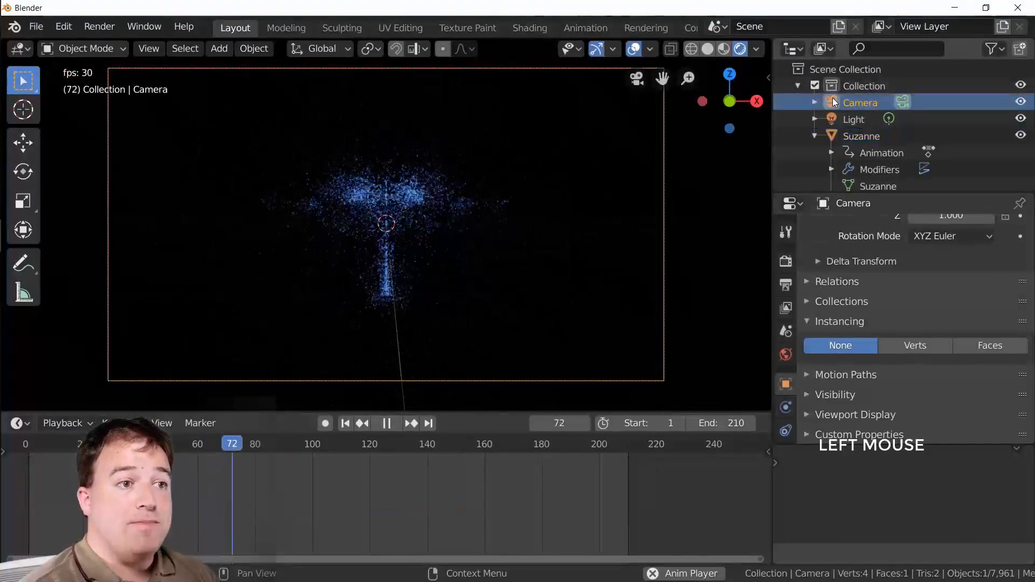
click(769, 78)
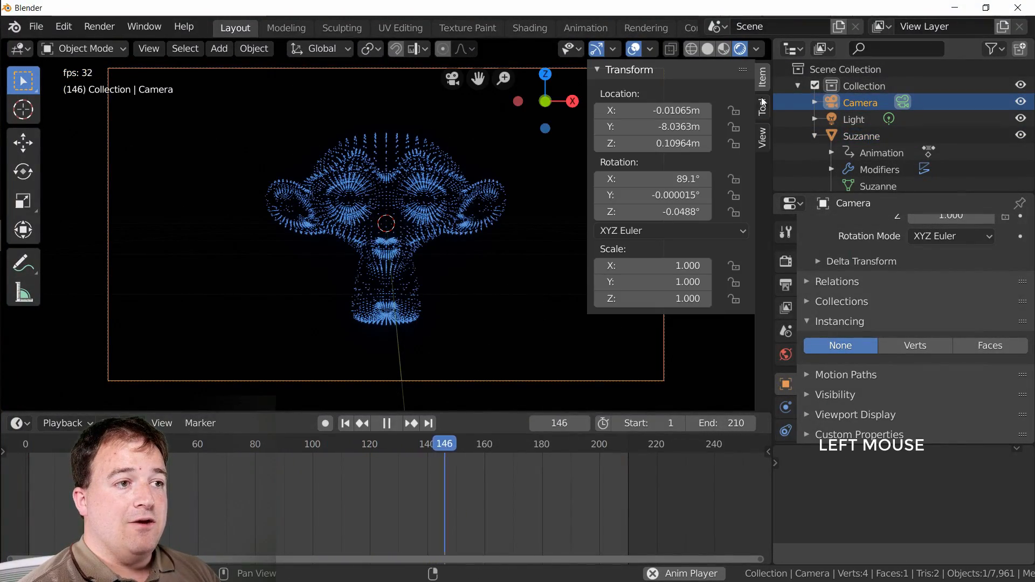
click(653, 126)
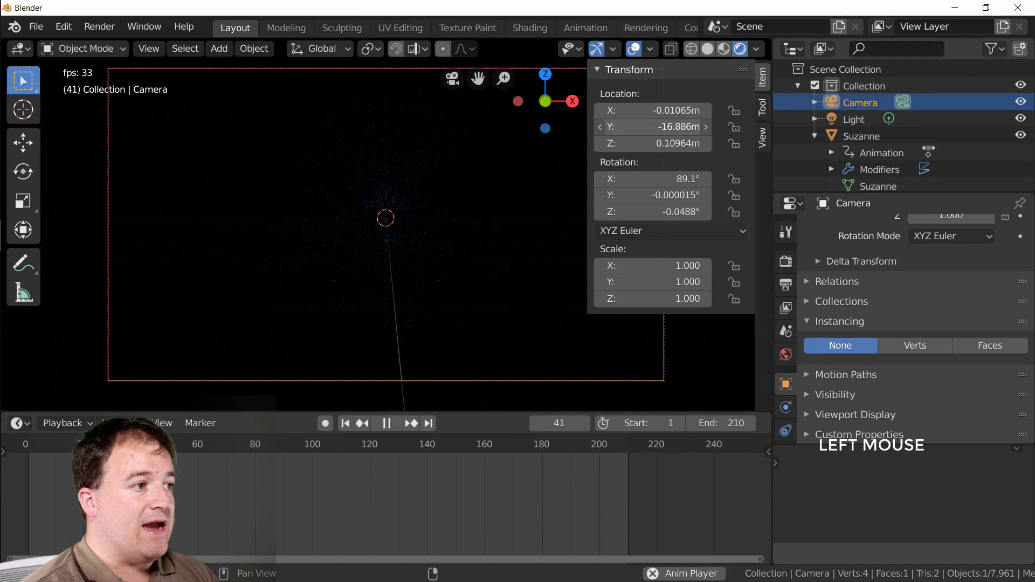
click(384, 426)
drag(328, 451, 31, 459)
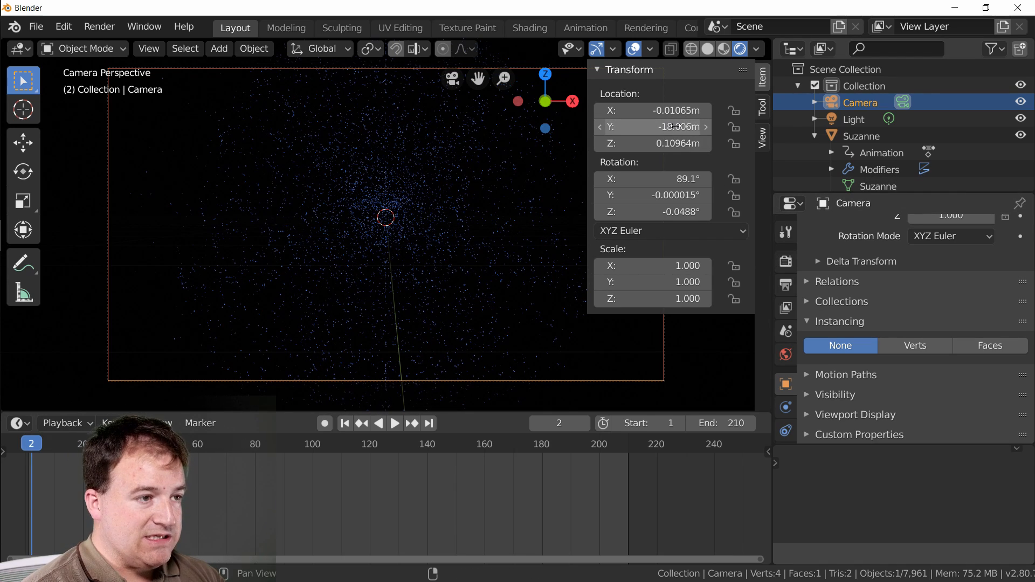
key(i)
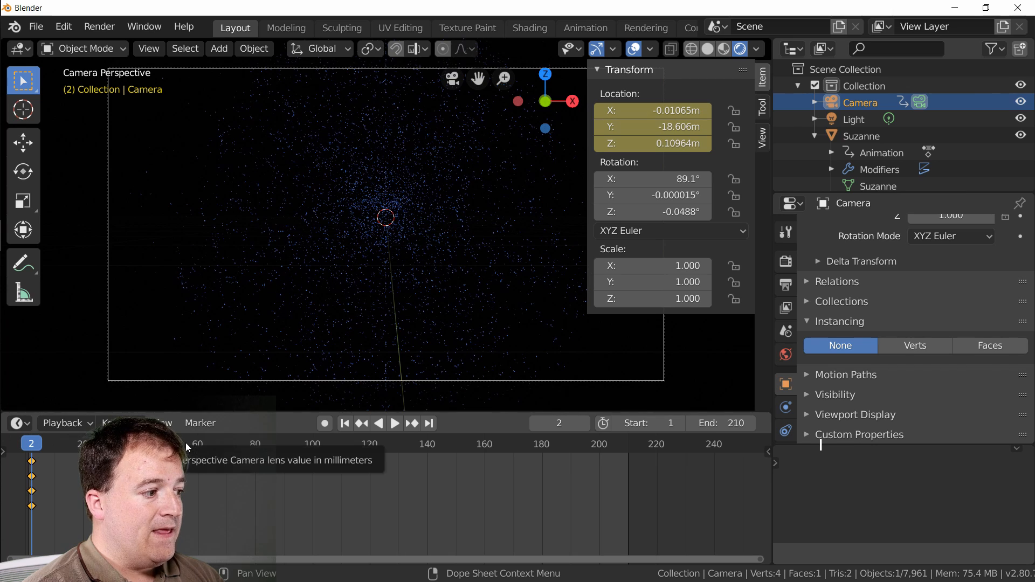
Step: At frame 90, fly the camera in toward the monkey head to about -5.9 m on Y and keyframe its location
drag(191, 446, 287, 439)
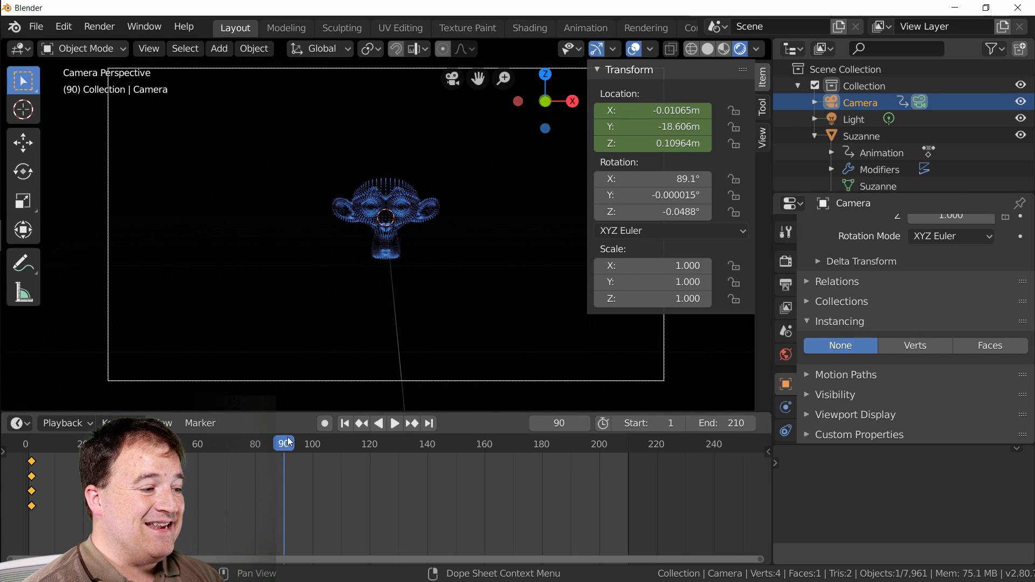
key(Left)
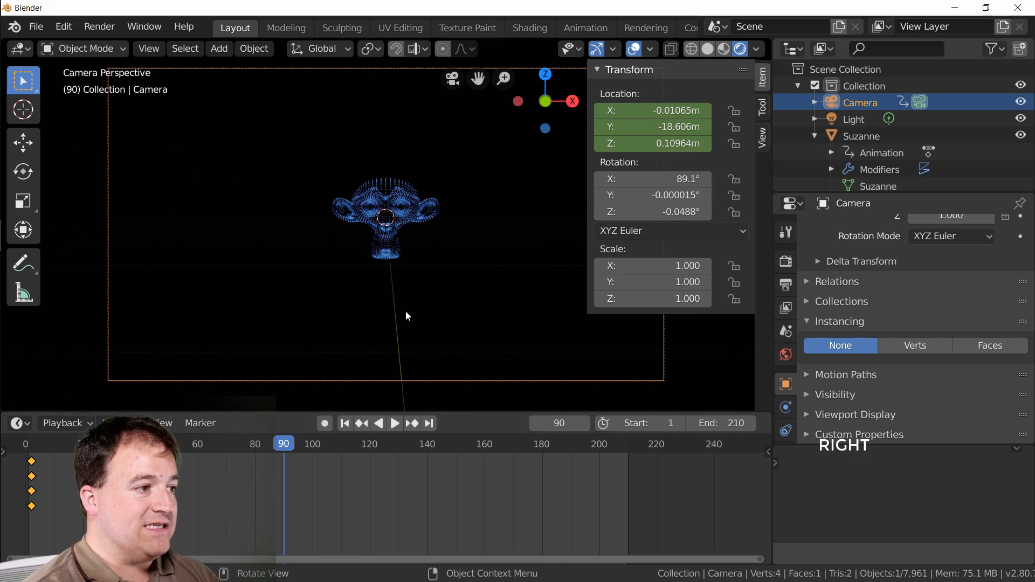
key(shift+grave)
key(w)
key(w)
key(shift+w)
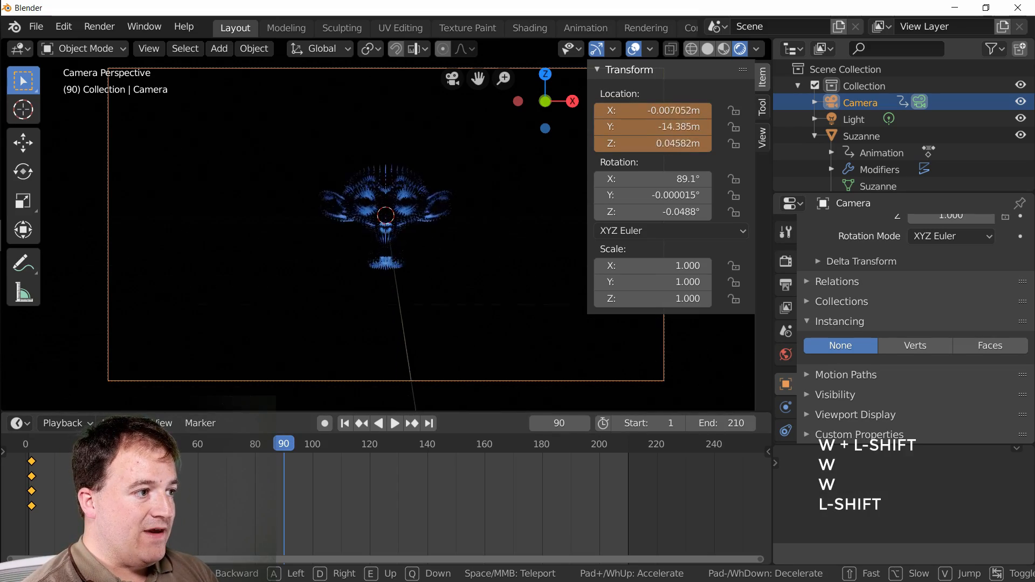
key(s)
click(388, 228)
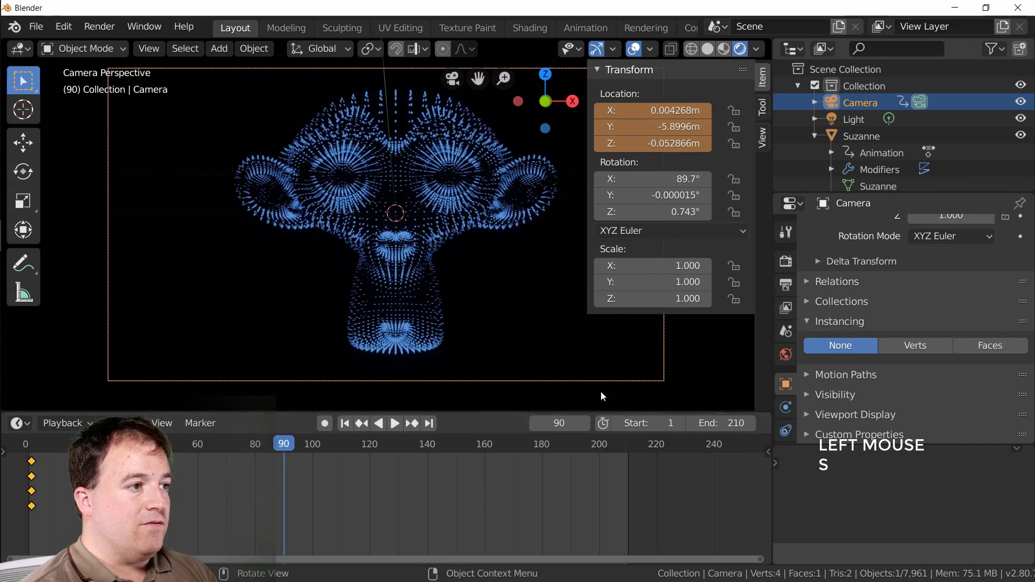
key(i)
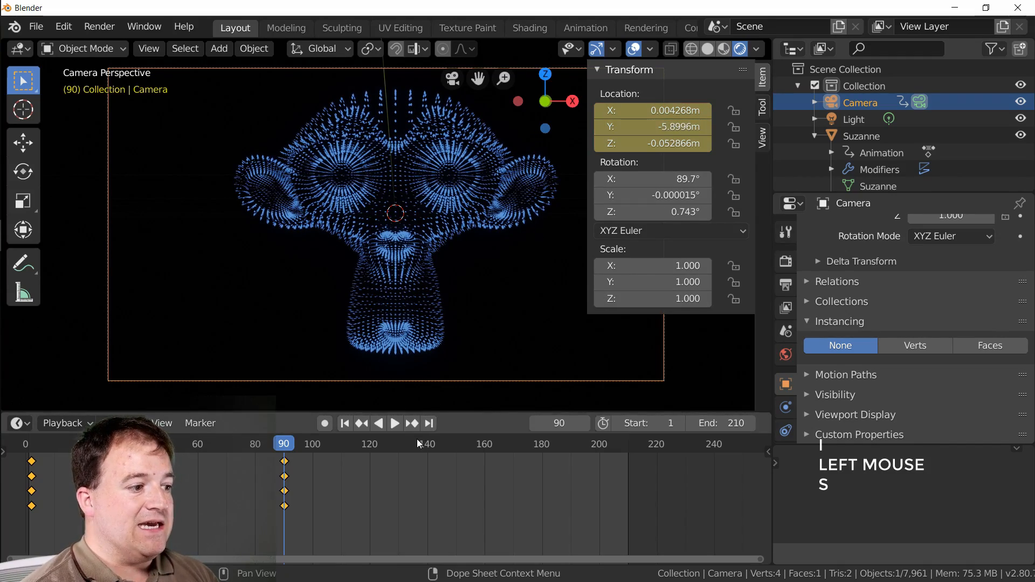
Step: Keyframe the camera's unchanged location at frame 150 and duplicate its frame 2 keyframes to frame 210
drag(416, 439, 455, 455)
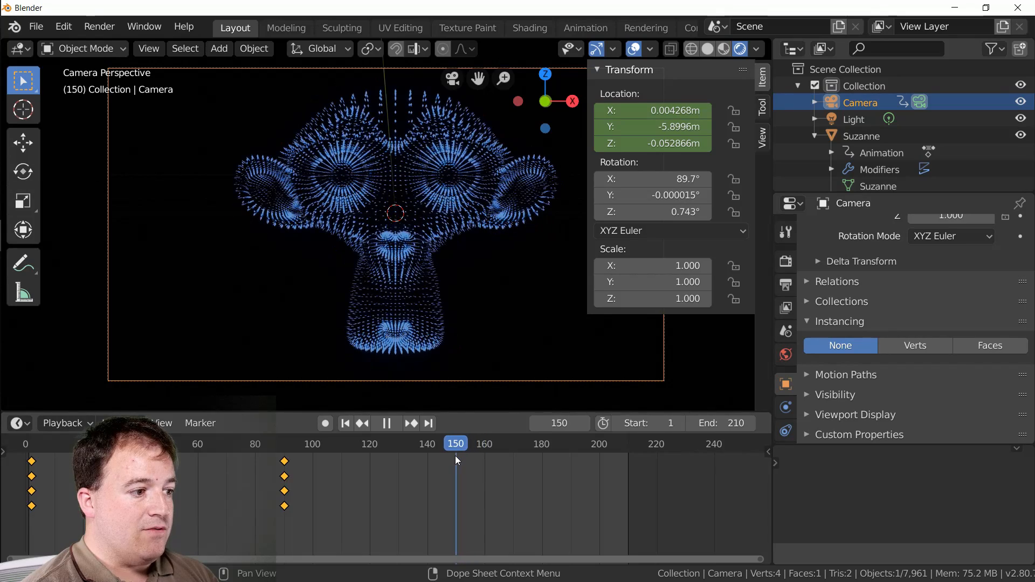
key(i)
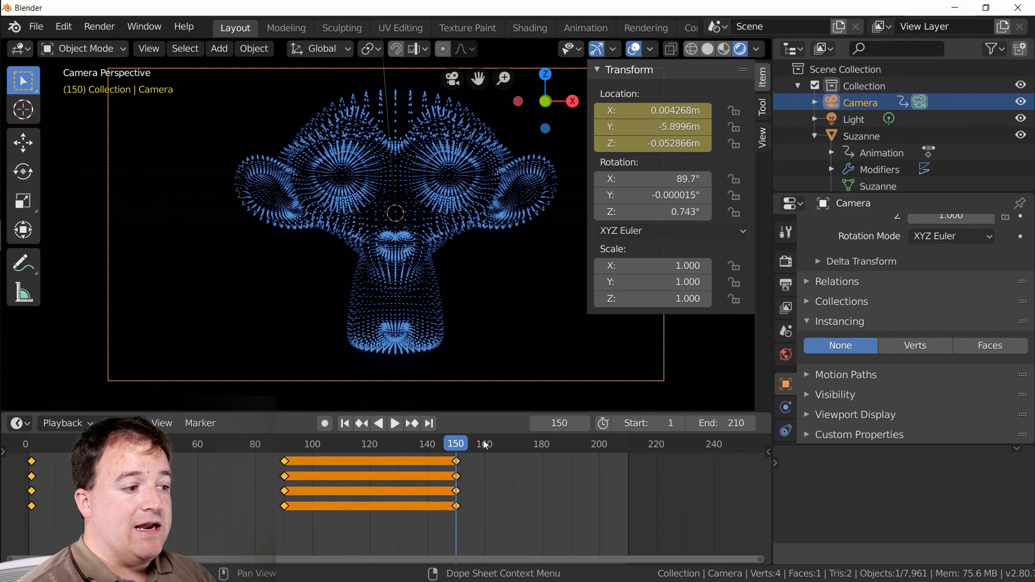
click(56, 471)
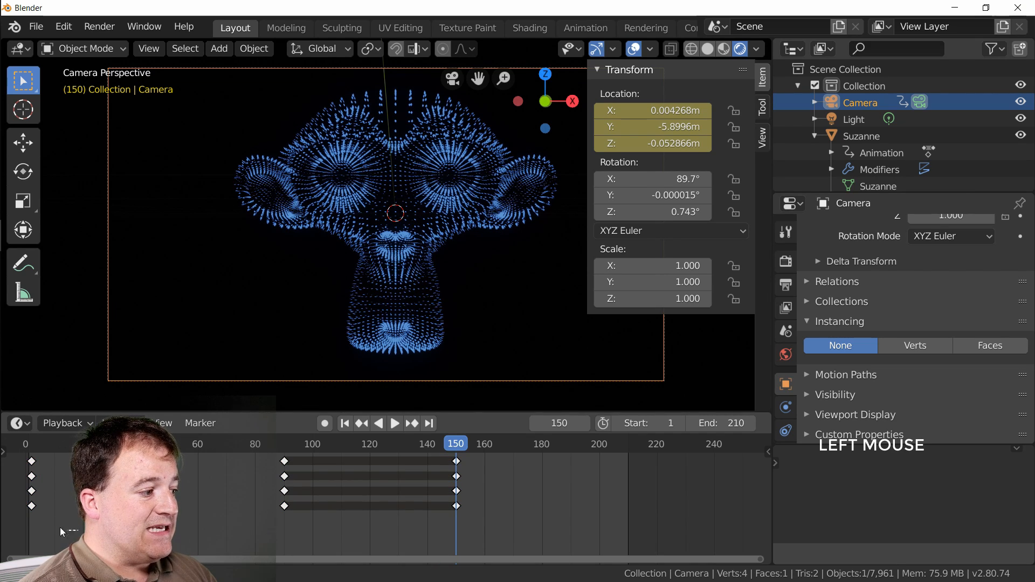
drag(61, 528, 29, 458)
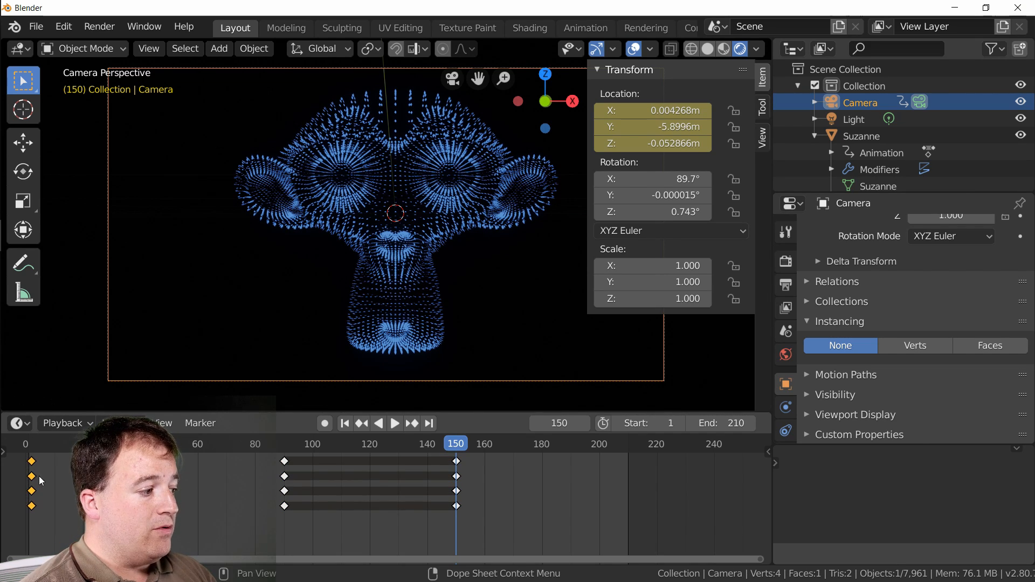
key(shift+d)
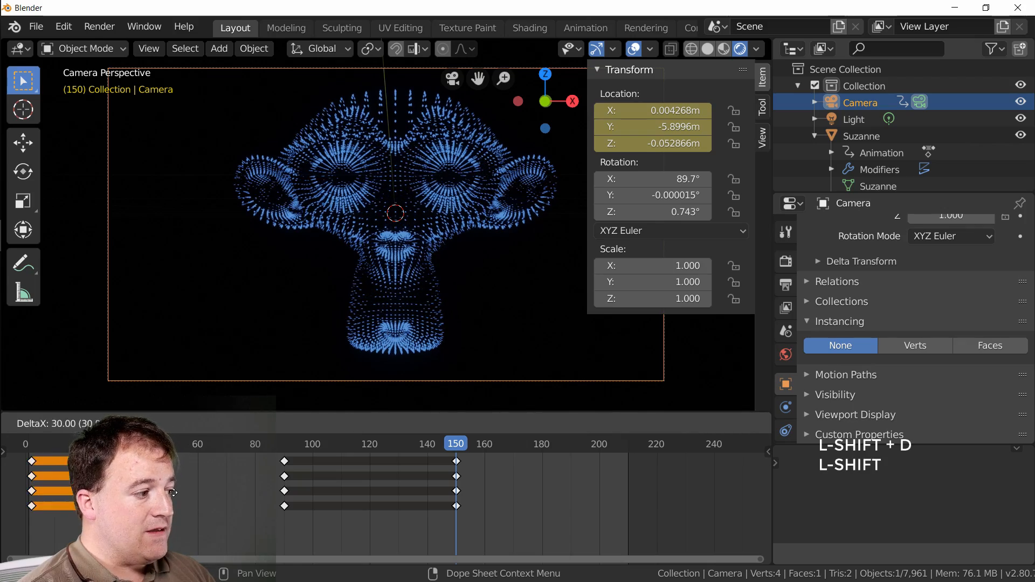
click(680, 492)
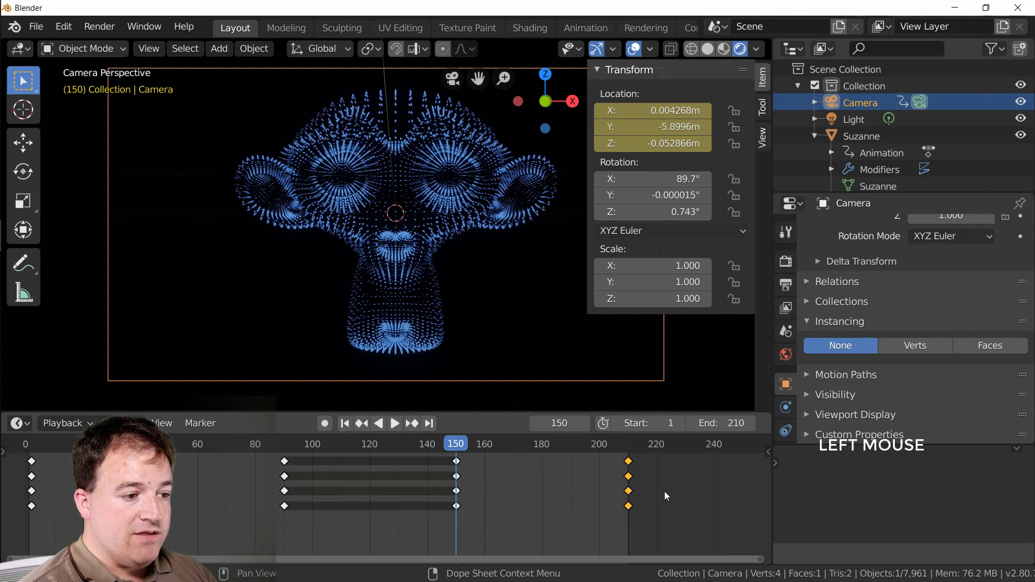
Step: Play and scrub through the animation to review the camera's move in and out
key(space)
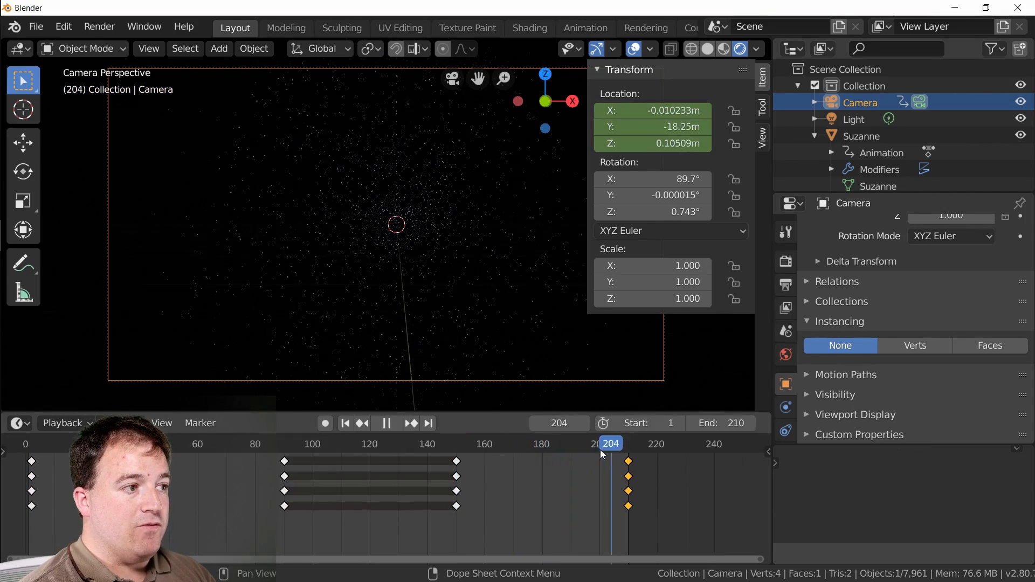
drag(603, 455, 137, 445)
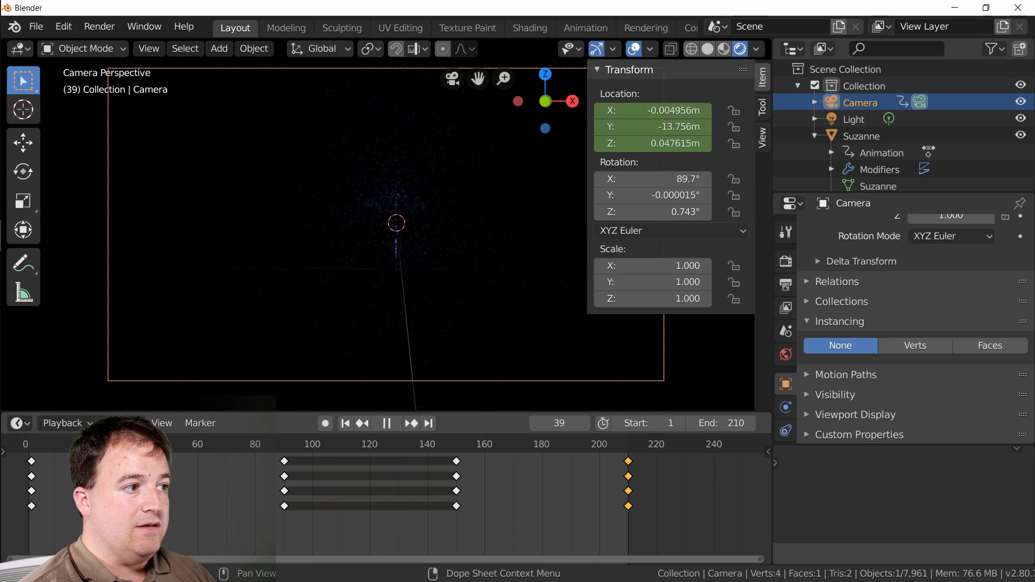
drag(60, 433, 364, 453)
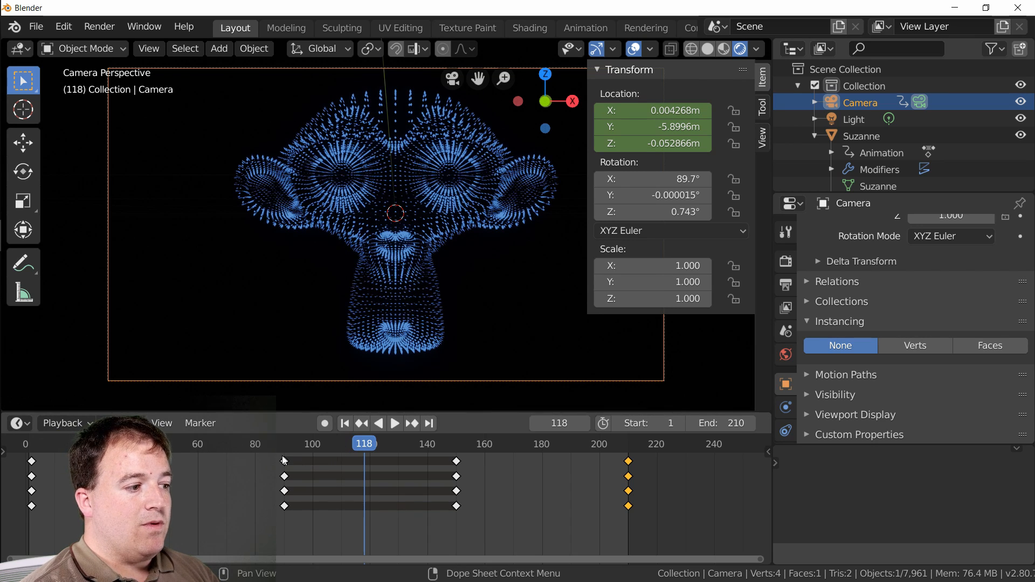
drag(298, 453, 307, 455)
drag(433, 449, 458, 448)
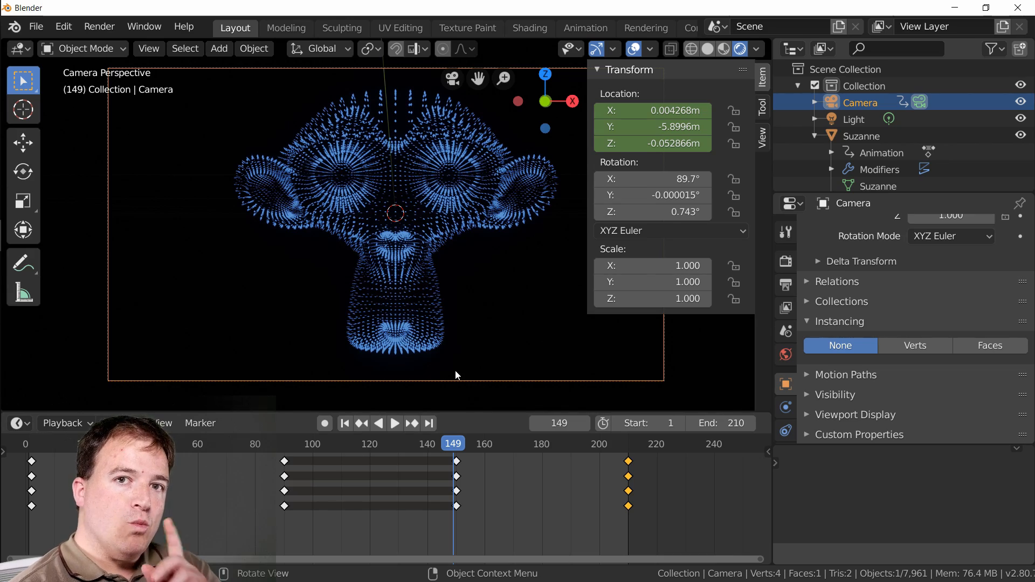
Step: Scale the Emmiter plane down slightly to about 0.009 on all axes
scroll(900, 128, down, 2)
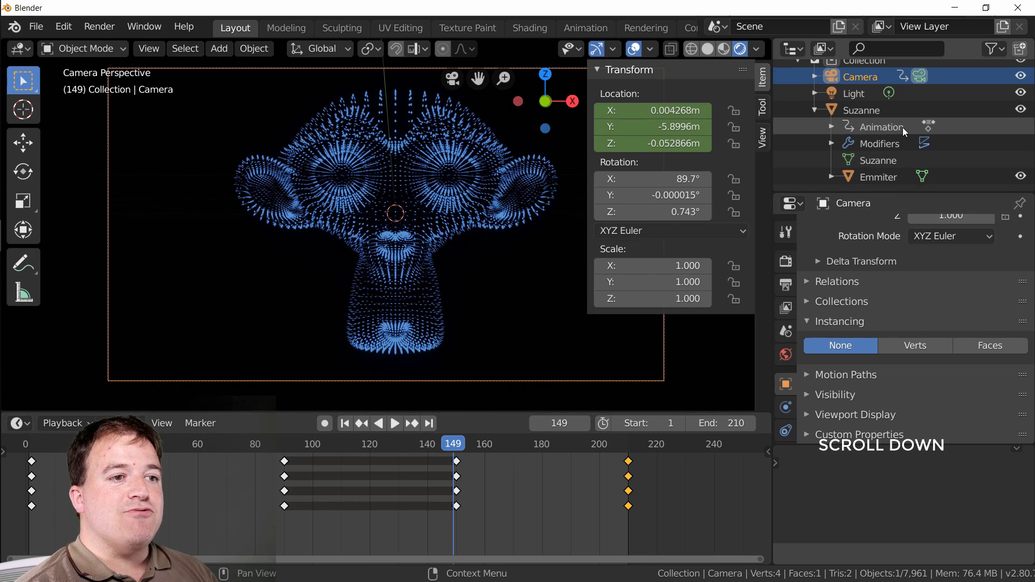
click(886, 176)
key(s)
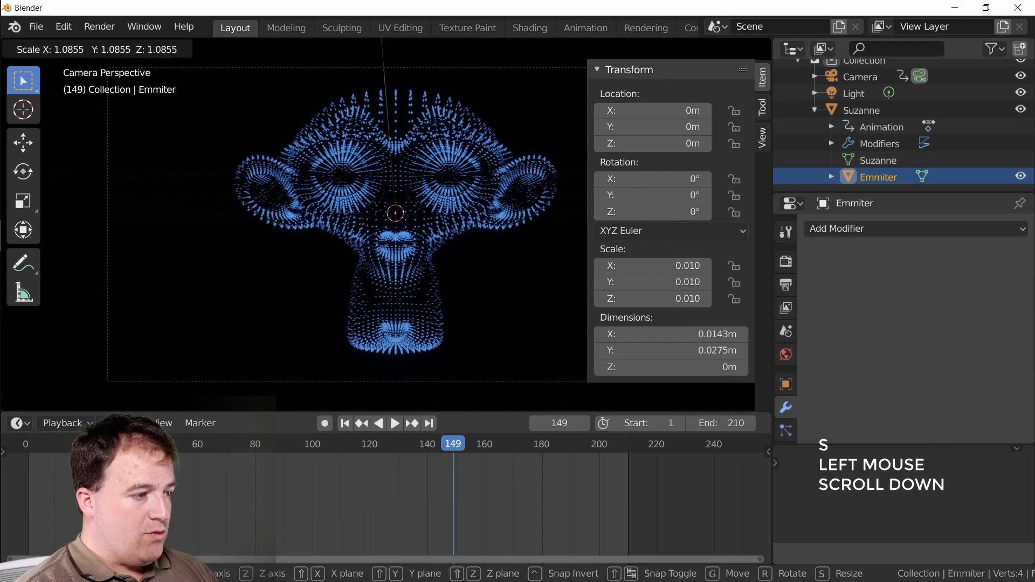
key(Escape)
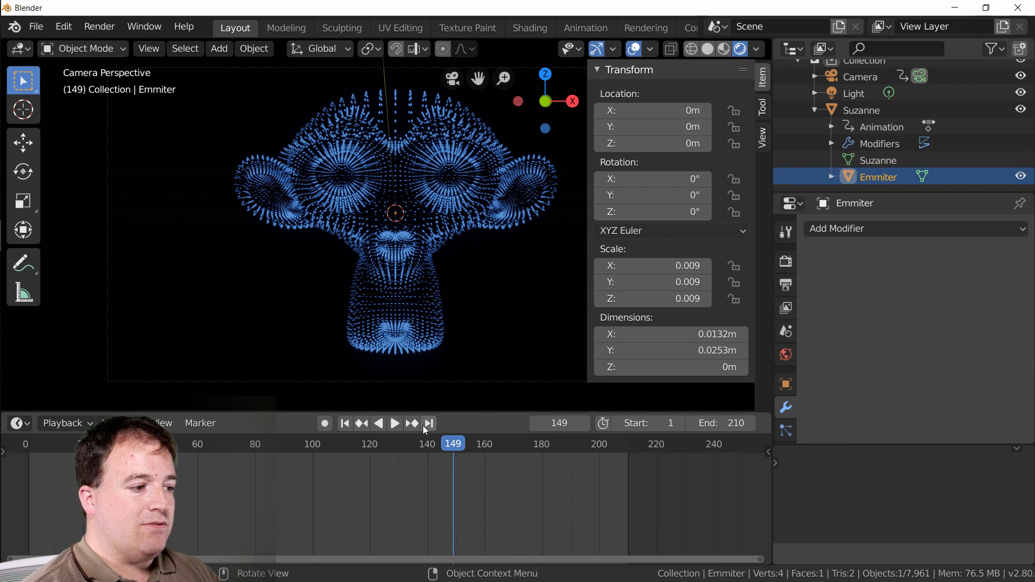
Step: Keyframe the Emmiter plane's rotation of 0° at frame 80 and again at frame 150
drag(357, 445, 506, 479)
click(258, 465)
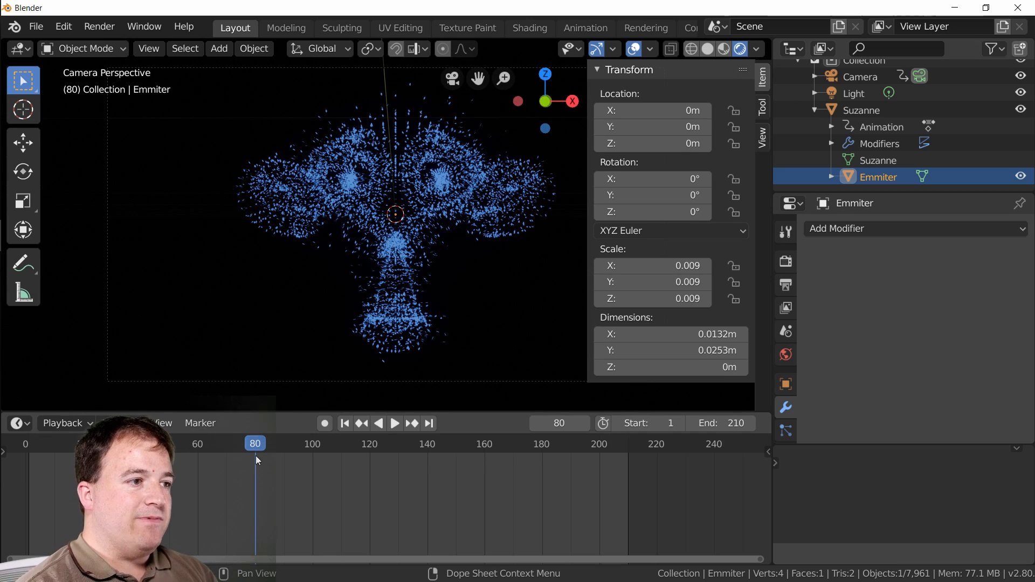
key(i)
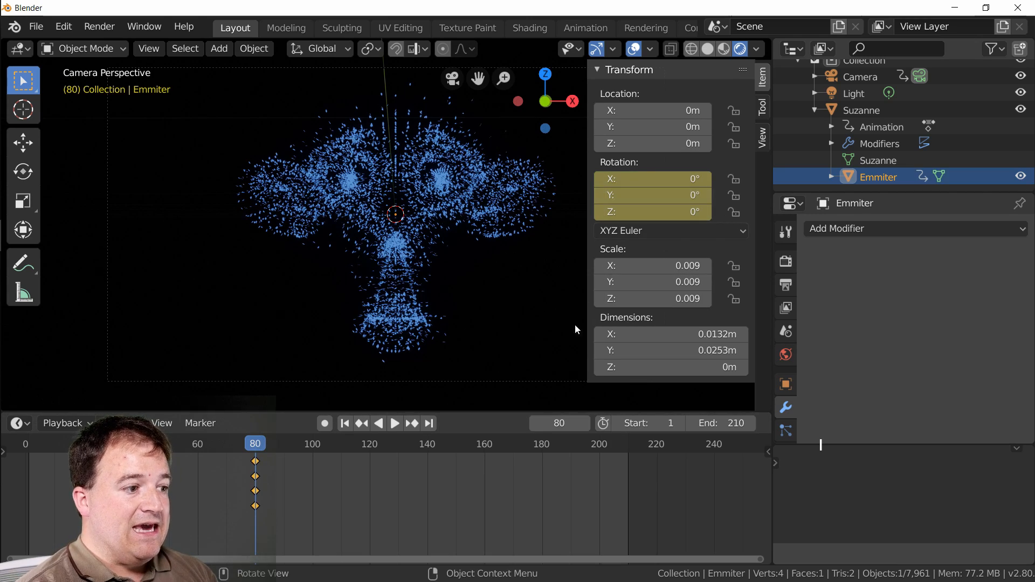
click(456, 444)
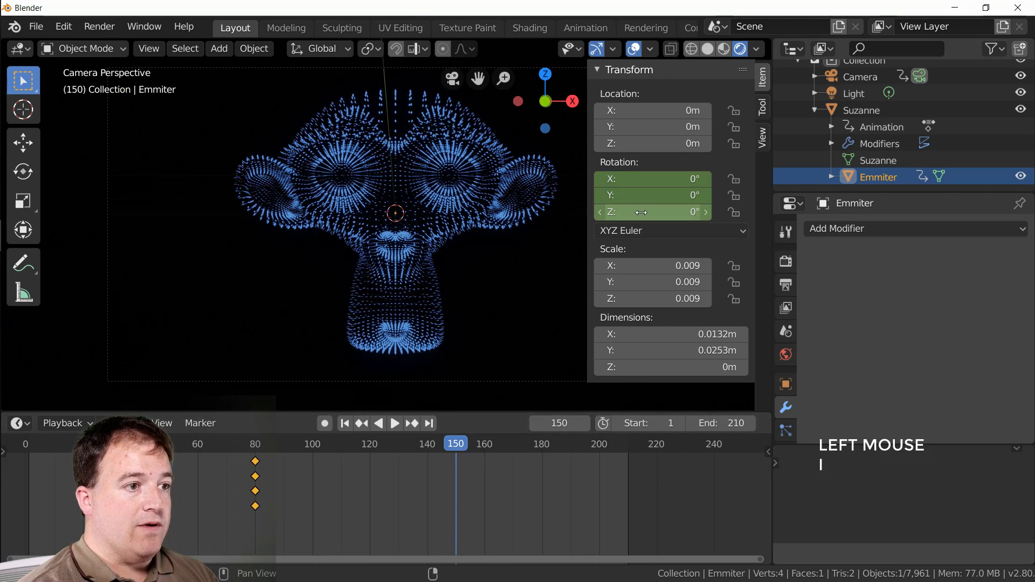
key(i)
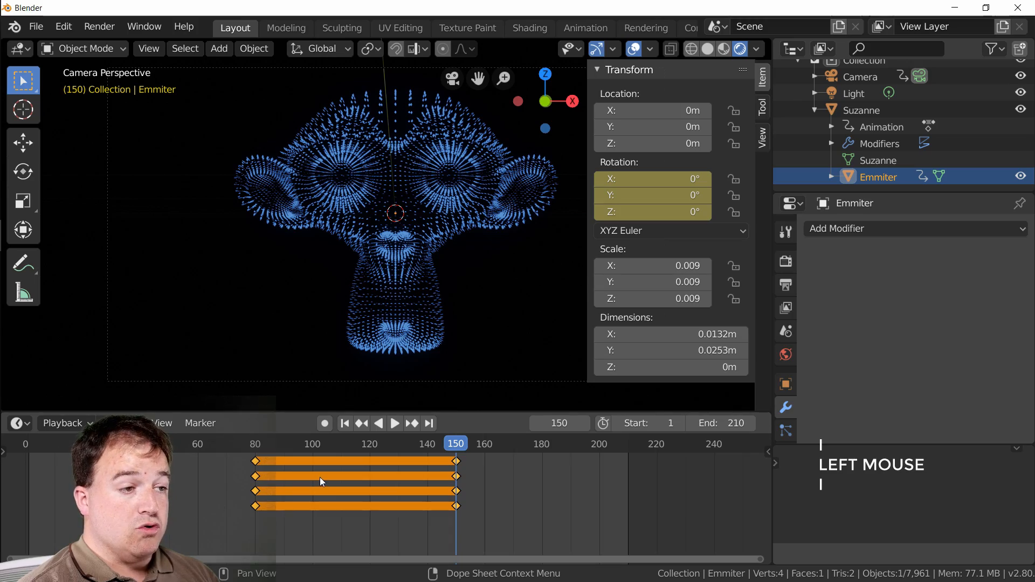
Step: Play and scrub the section after frame 80 to examine the timing of the planes' rotation
click(261, 445)
key(space)
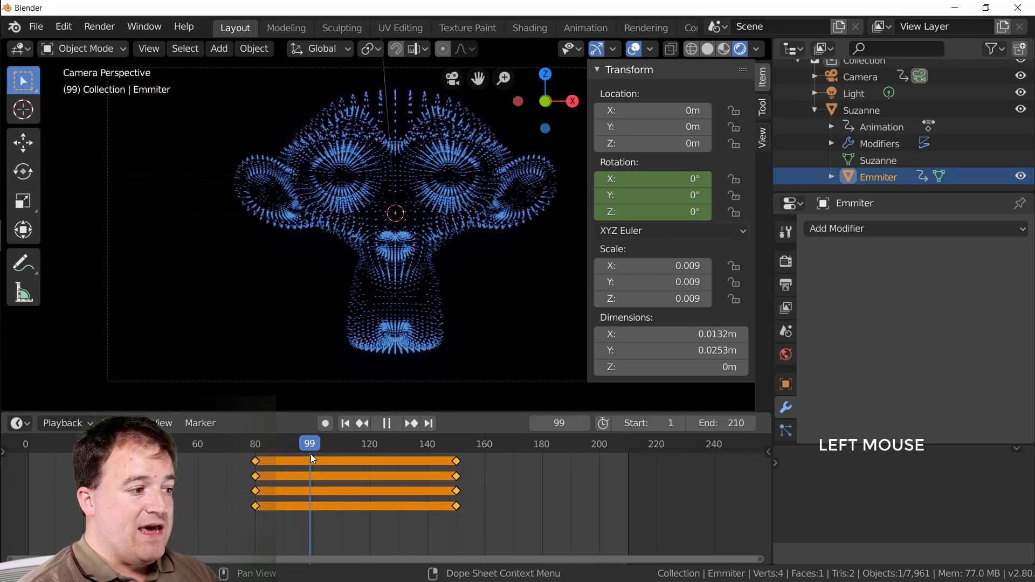
drag(311, 455, 361, 448)
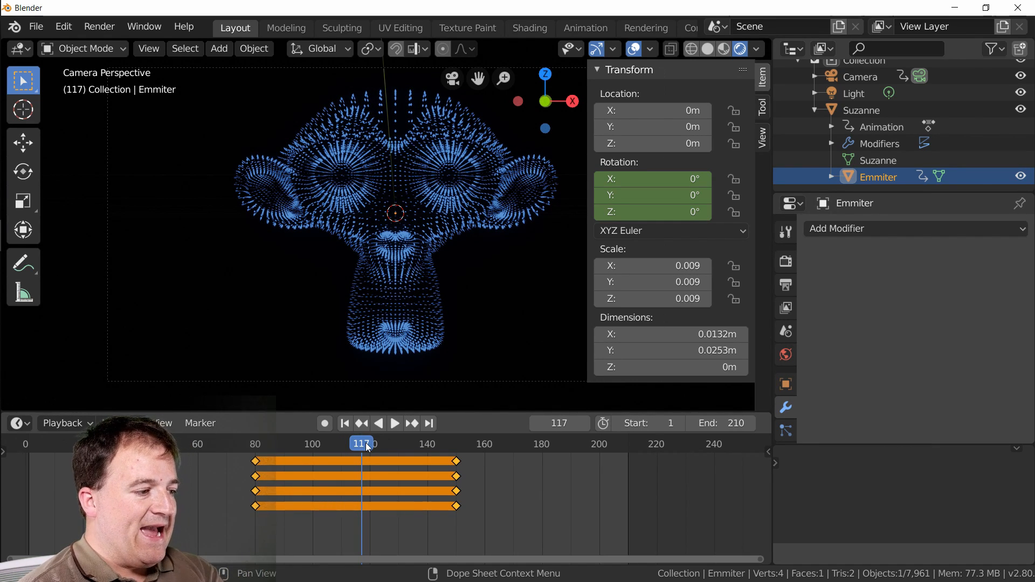
Step: At frame 150, set the Emmiter plane's rotation to 300° on X and -300° on Y
drag(367, 447, 458, 443)
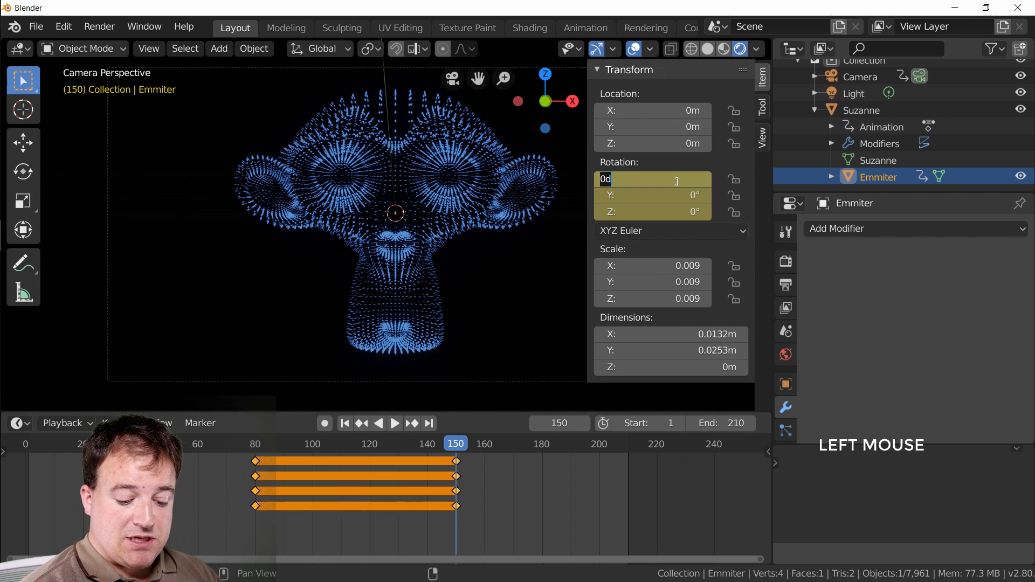
key(Tab)
text(785)
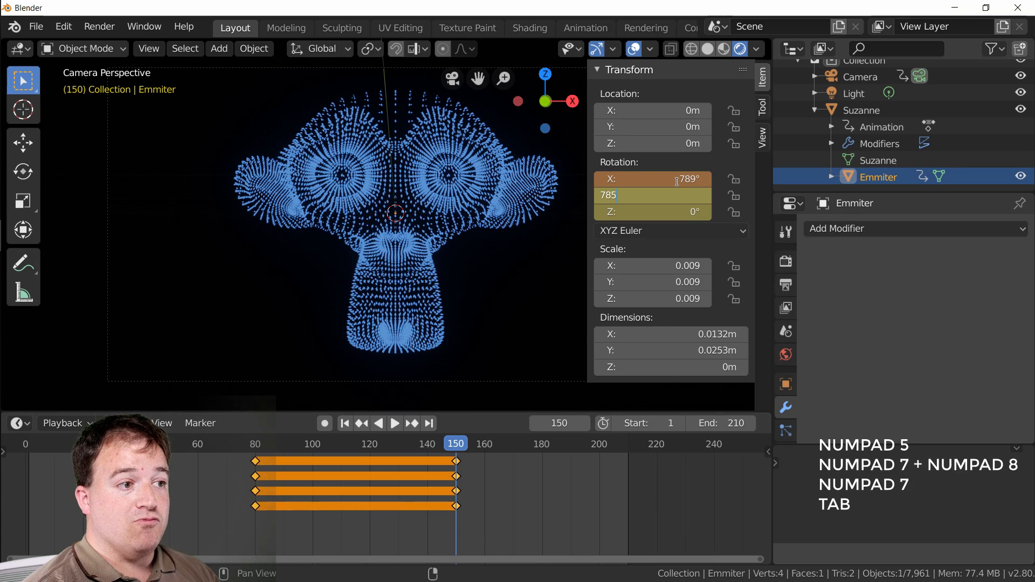
click(653, 179)
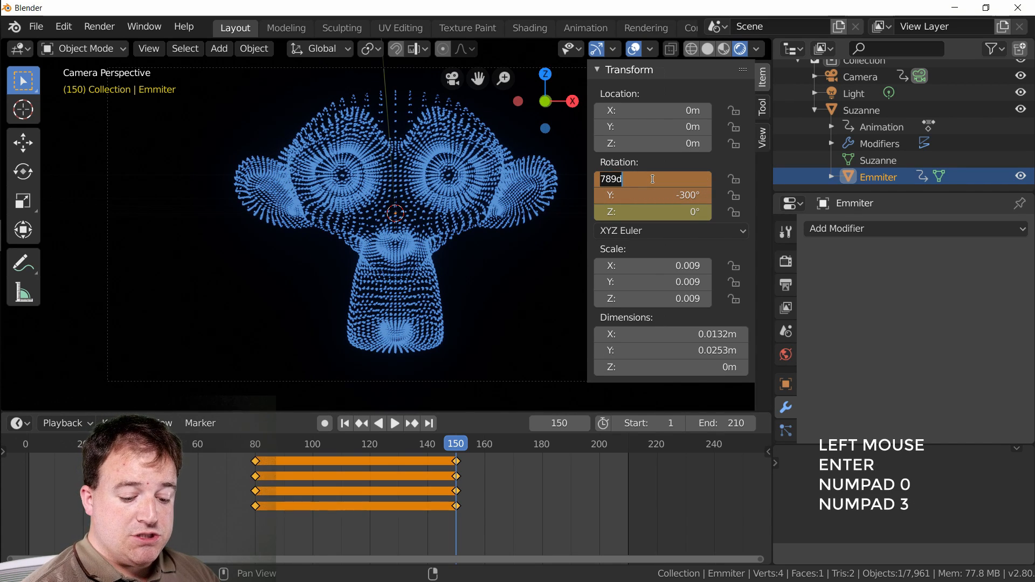
text(300)
key(Return)
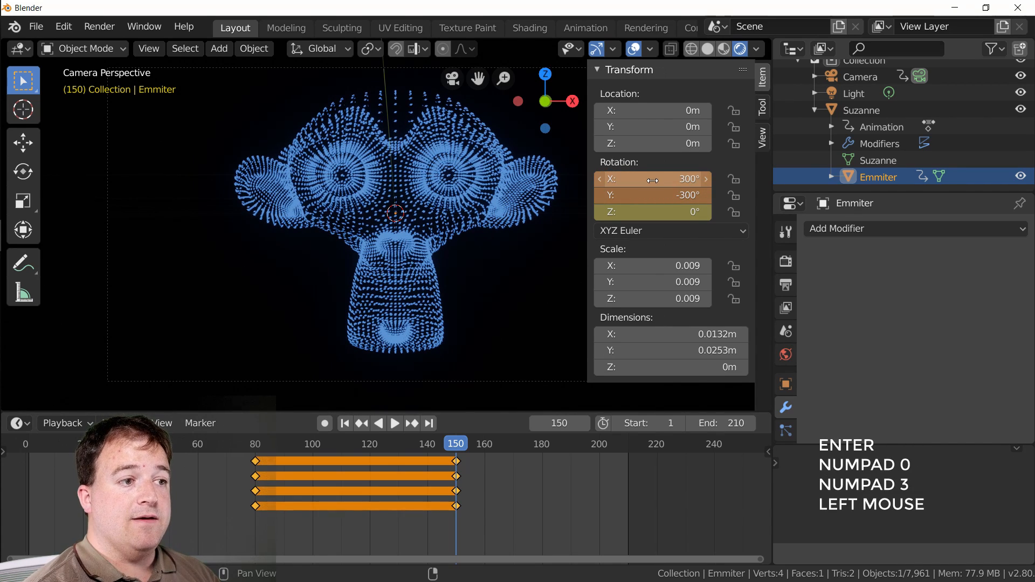
Step: Keyframe the Emmiter plane's rotation at frame 150 with Z set to 400°, and keyframe its 0° rotation at frame 1
click(640, 211)
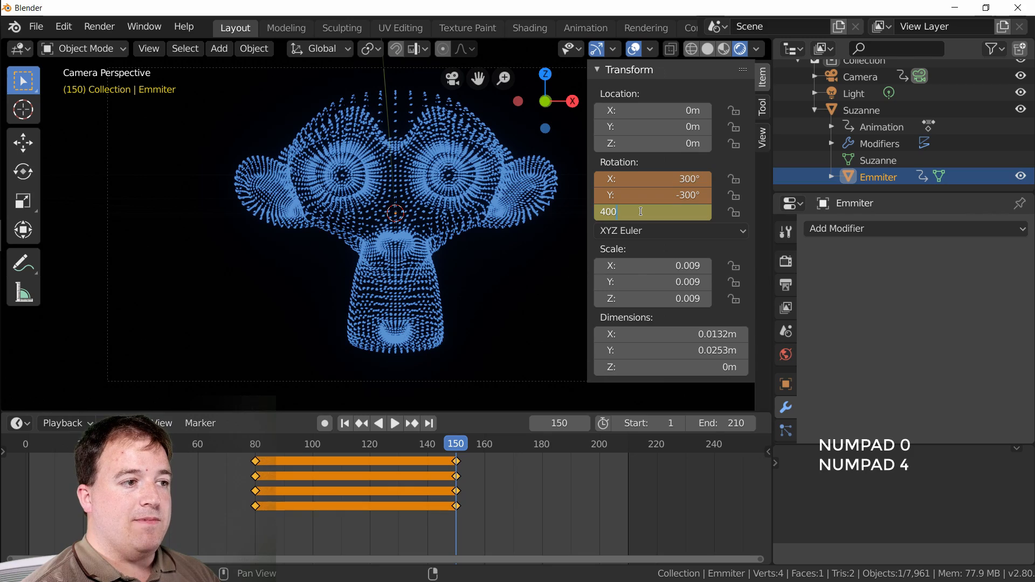
key(Return)
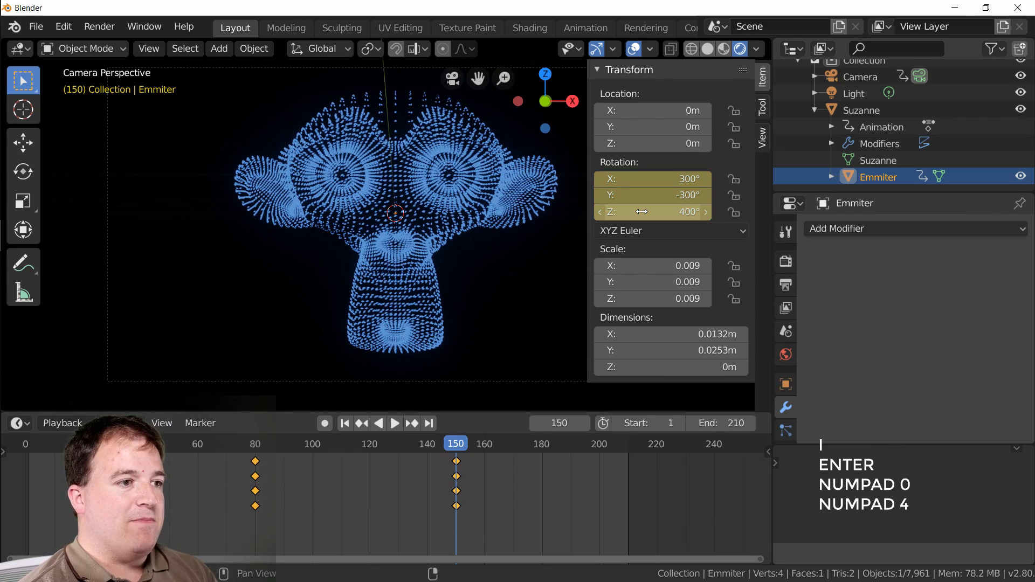
drag(256, 447, 97, 458)
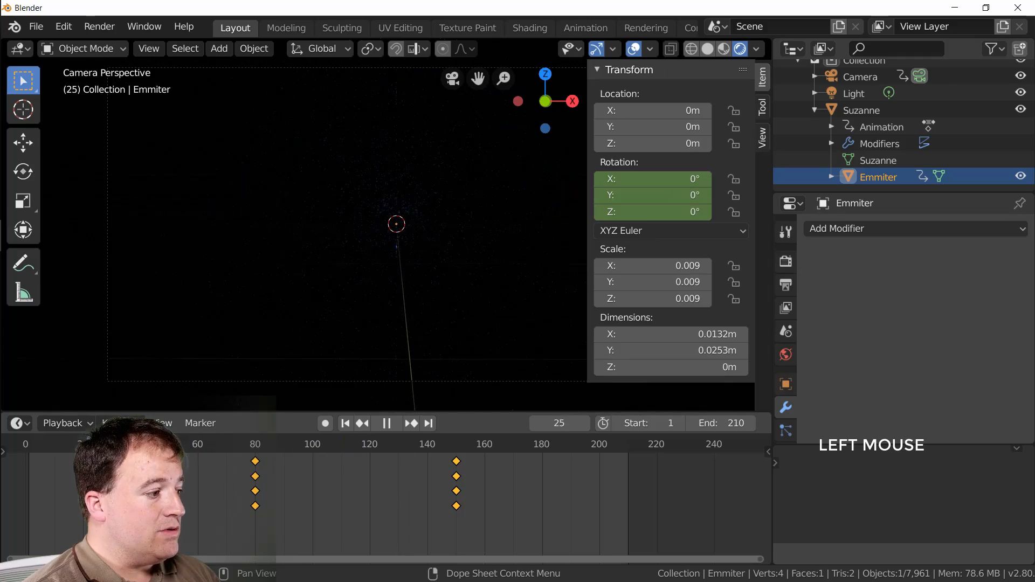
drag(26, 459, 30, 458)
key(i)
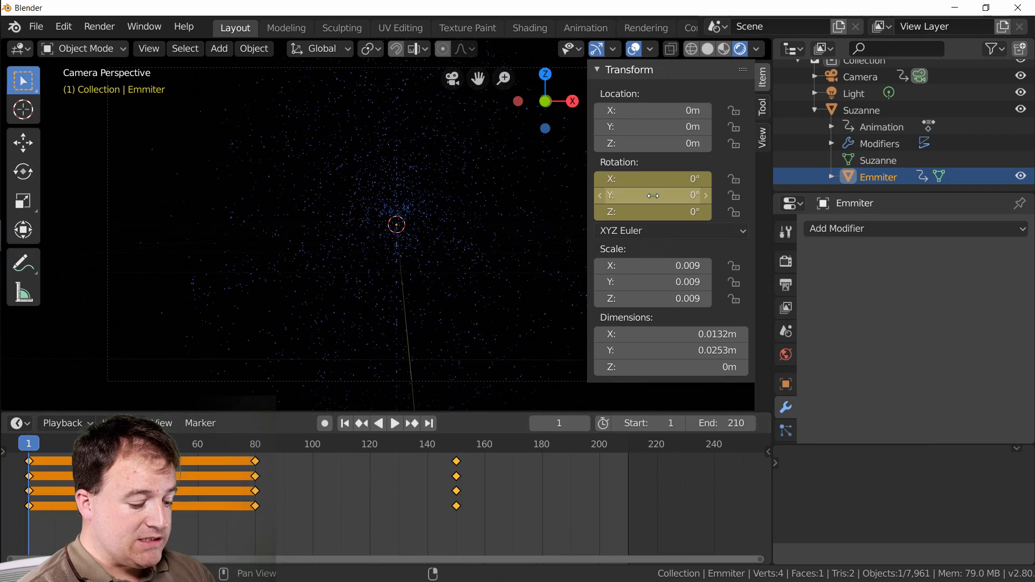
Step: Scrub and play the animation from about frame 72 through frame 150 to examine how the planes rotate
mouse_move(461, 445)
mouse_down()
mouse_move(587, 443)
mouse_move(459, 435)
mouse_up()
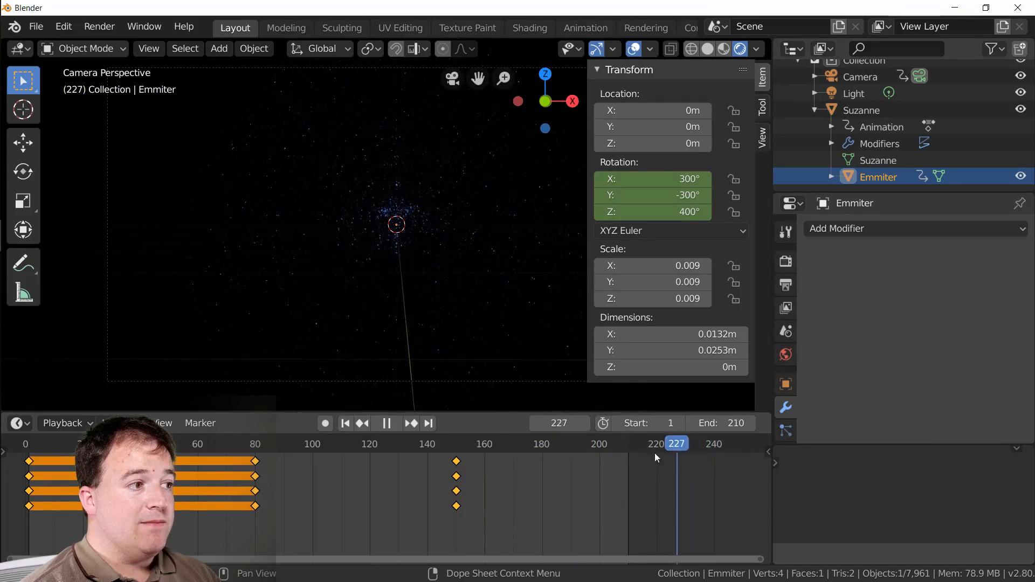
drag(656, 457, 448, 431)
drag(295, 436, 235, 443)
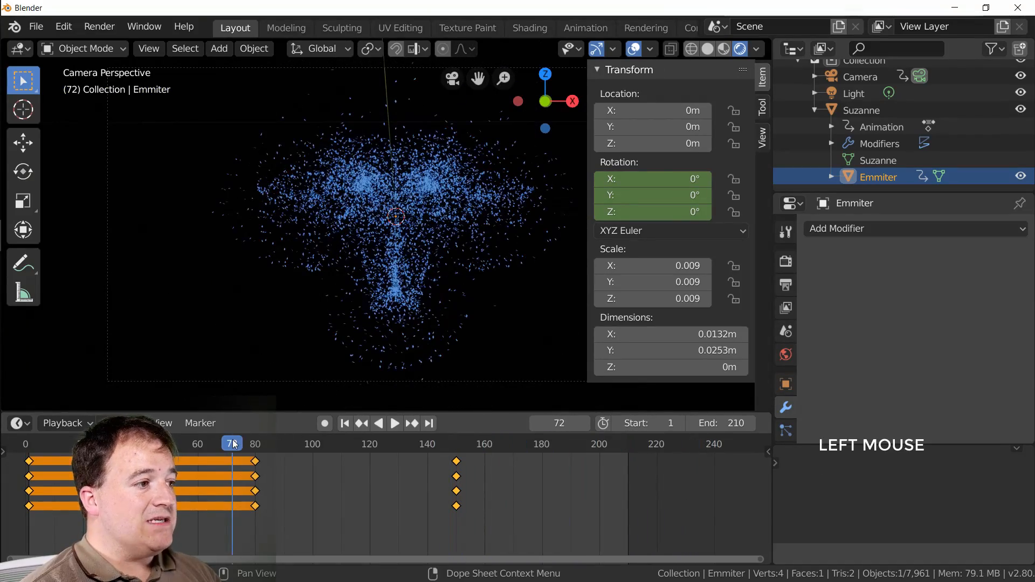
key(space)
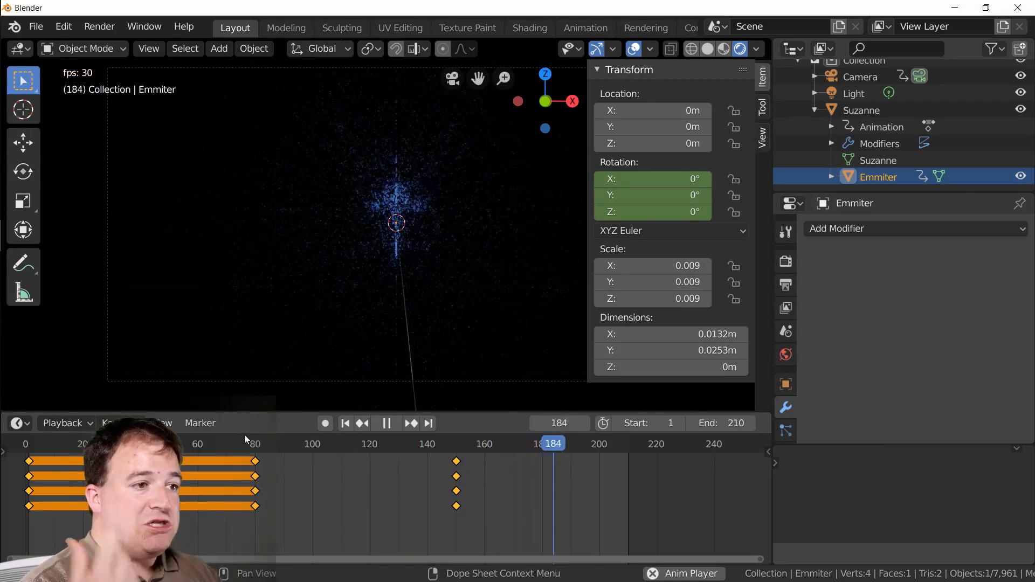
click(300, 445)
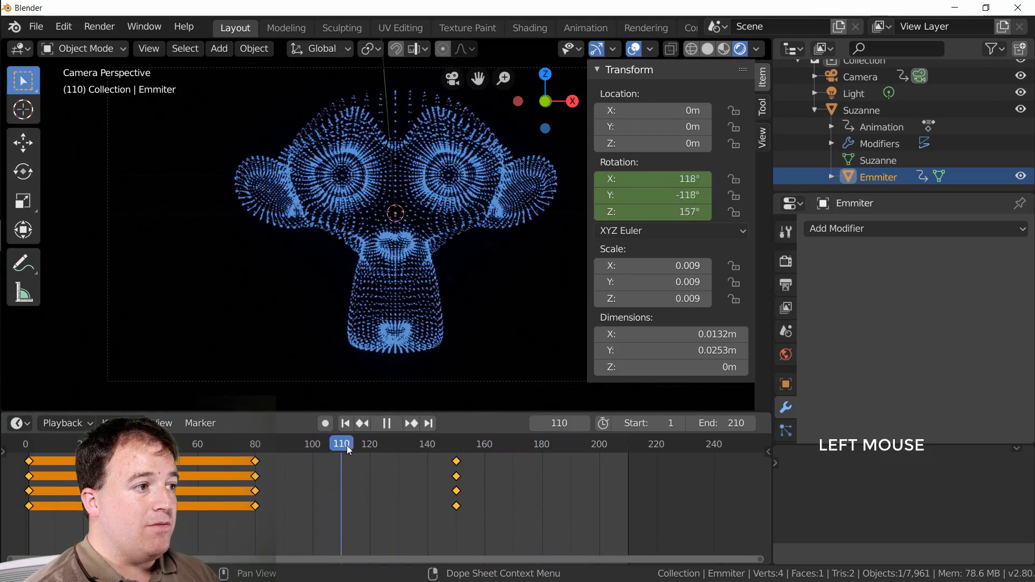
drag(462, 454, 457, 457)
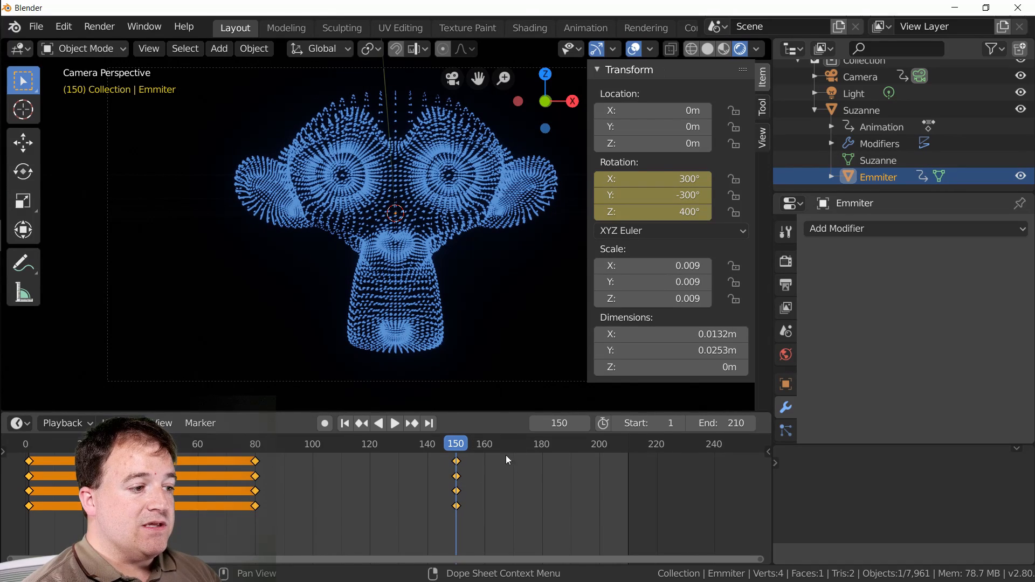
Step: Try a rotation of 100° on X, 90° on Y and -50° on Z for the Emmiter plane at frame 150
click(670, 179)
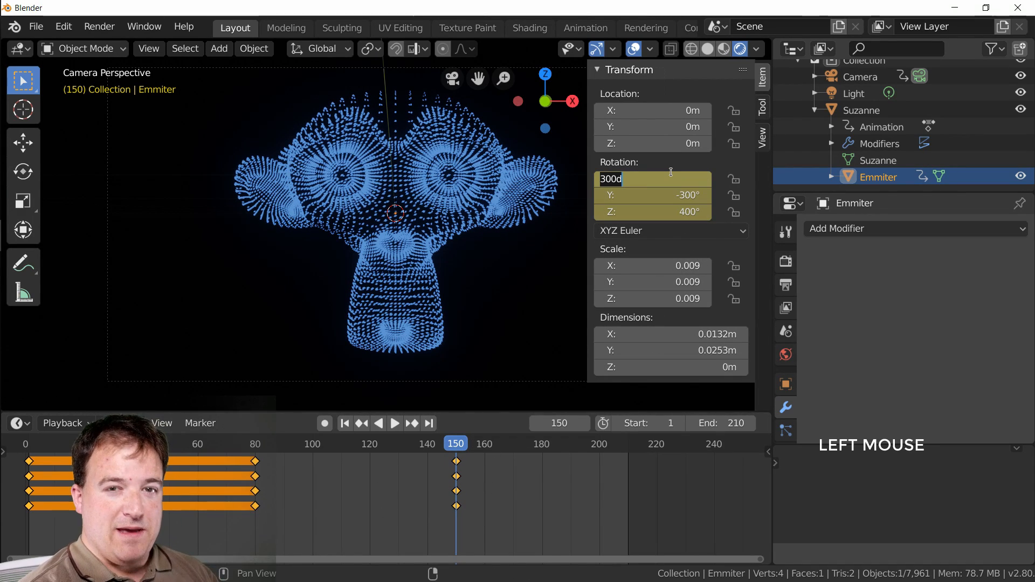
text(100)
key(Tab)
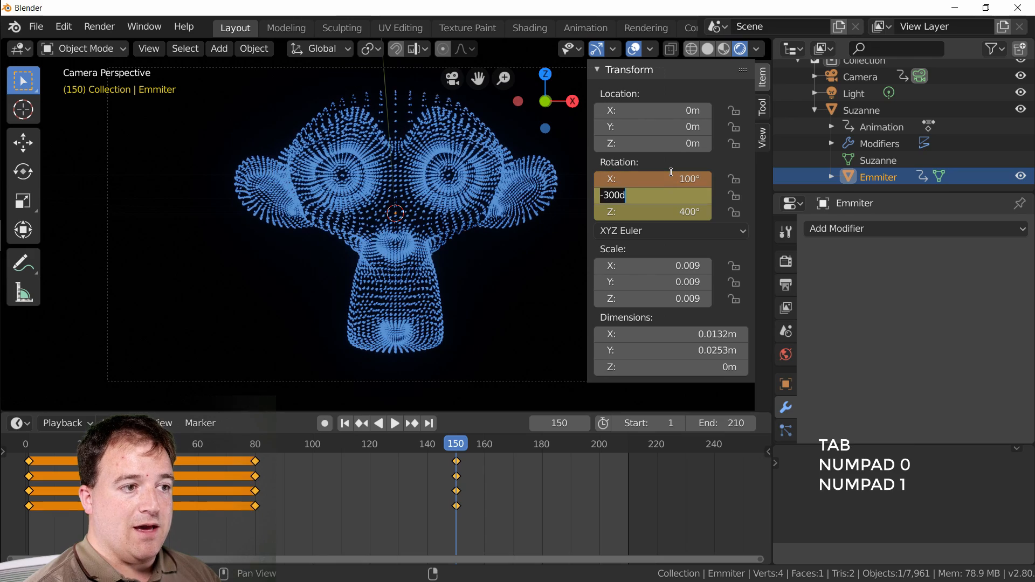
text(90)
key(Tab)
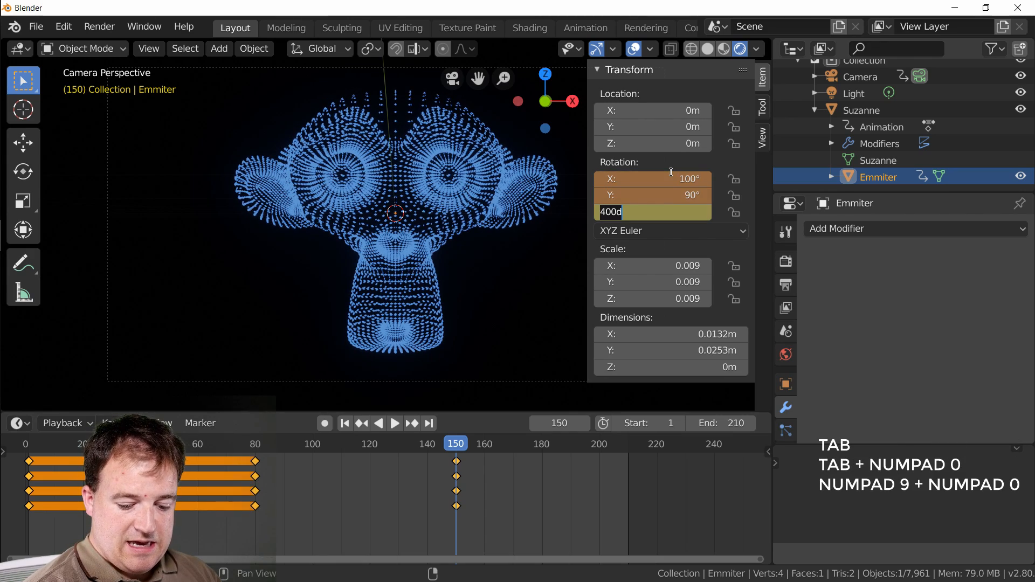
text(-50)
key(Return)
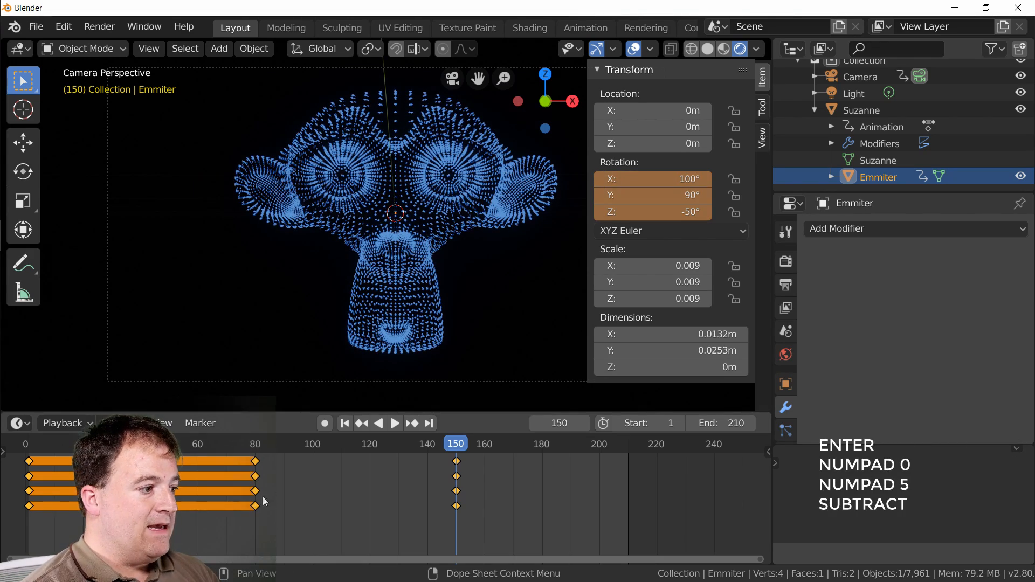
Step: Play the animation from frame 80 to examine the rotation and scattering of the planes
click(254, 445)
key(space)
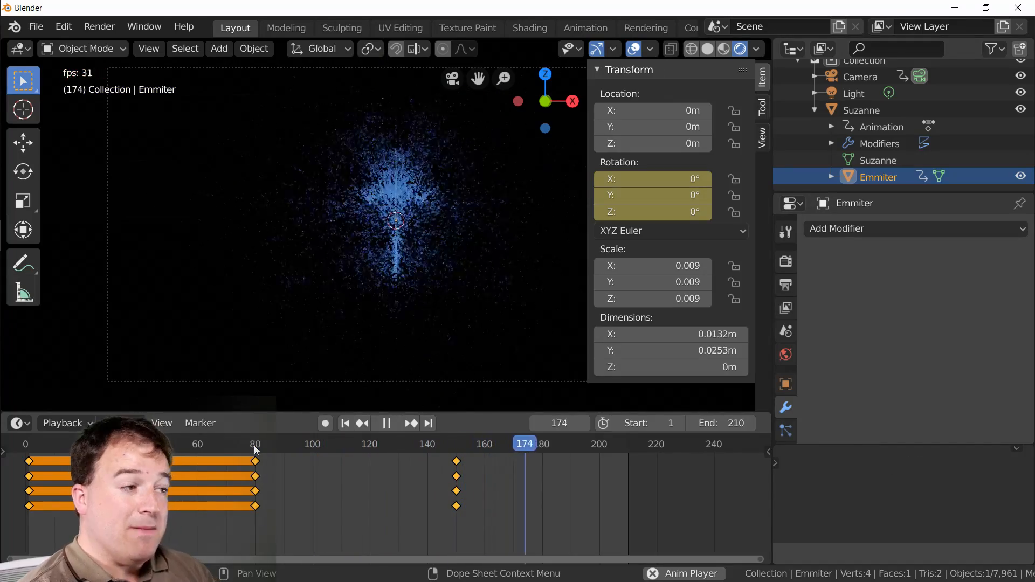
key(space)
Step: Render frame 108 as a test image and close the render window after checking it
click(336, 447)
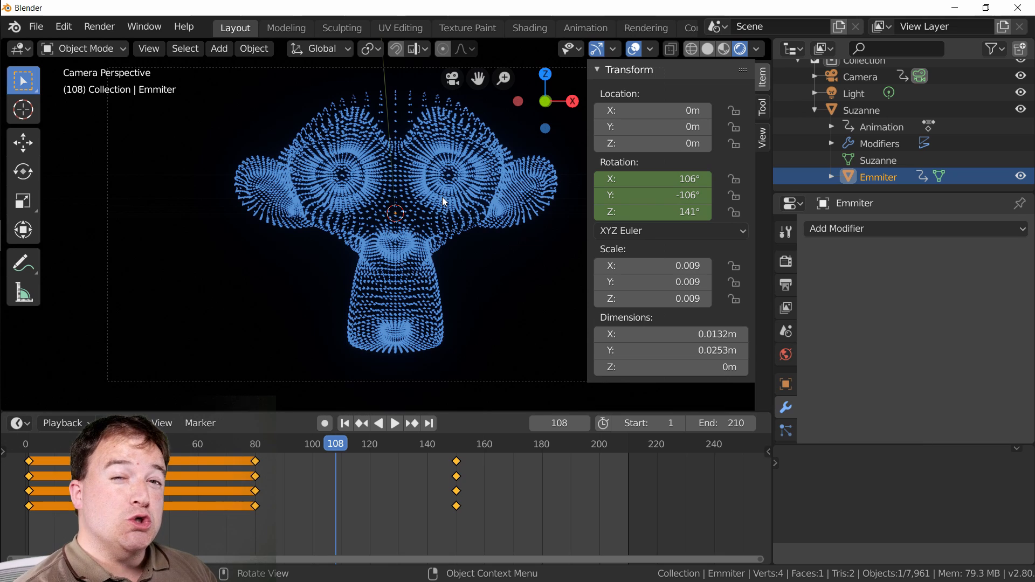
key(F12)
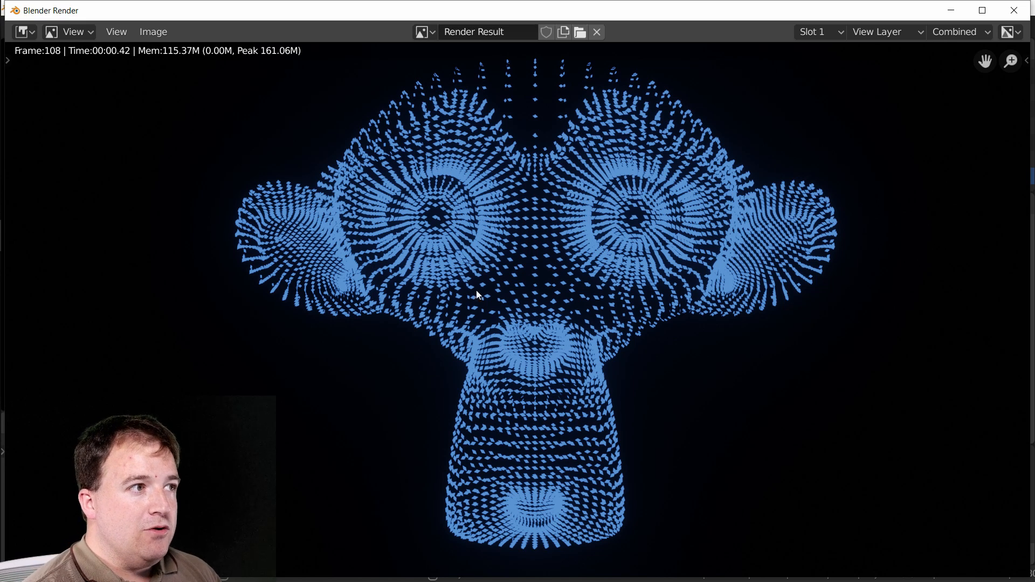
click(1019, 7)
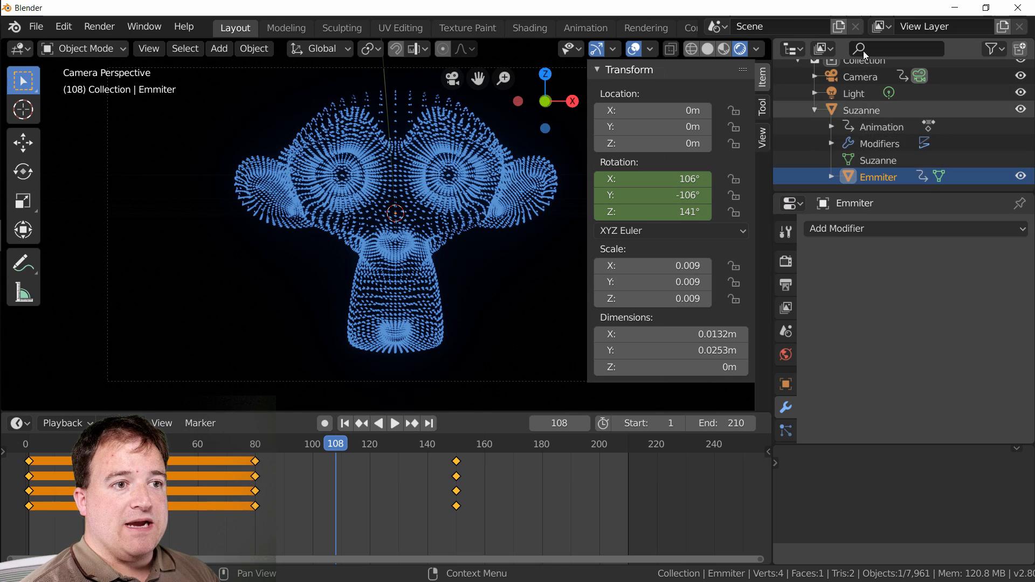
Step: Turn the Outliner area into an Image Editor and render frame 108 into it with the render display mode set to Image Editor
click(799, 48)
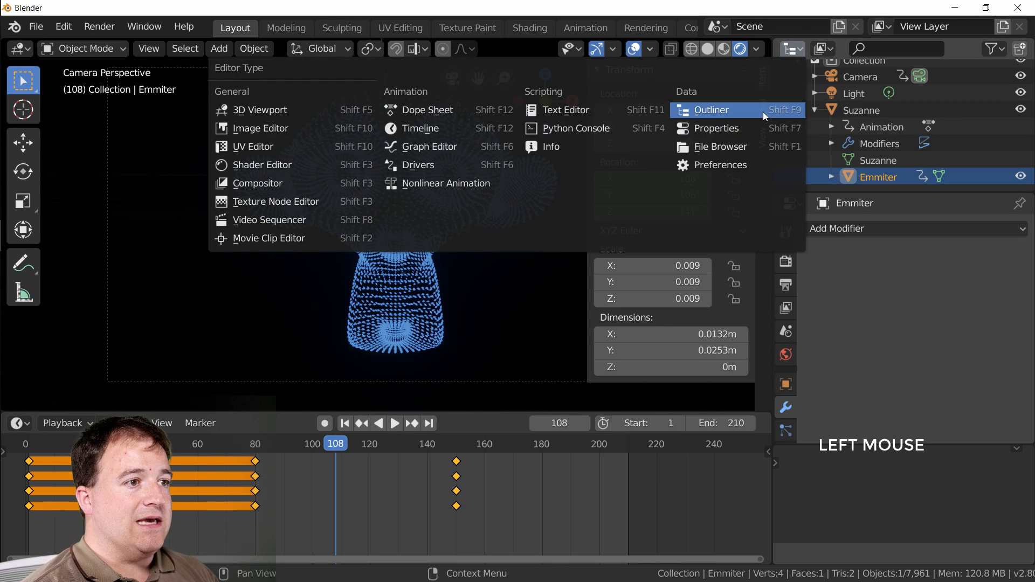
click(238, 128)
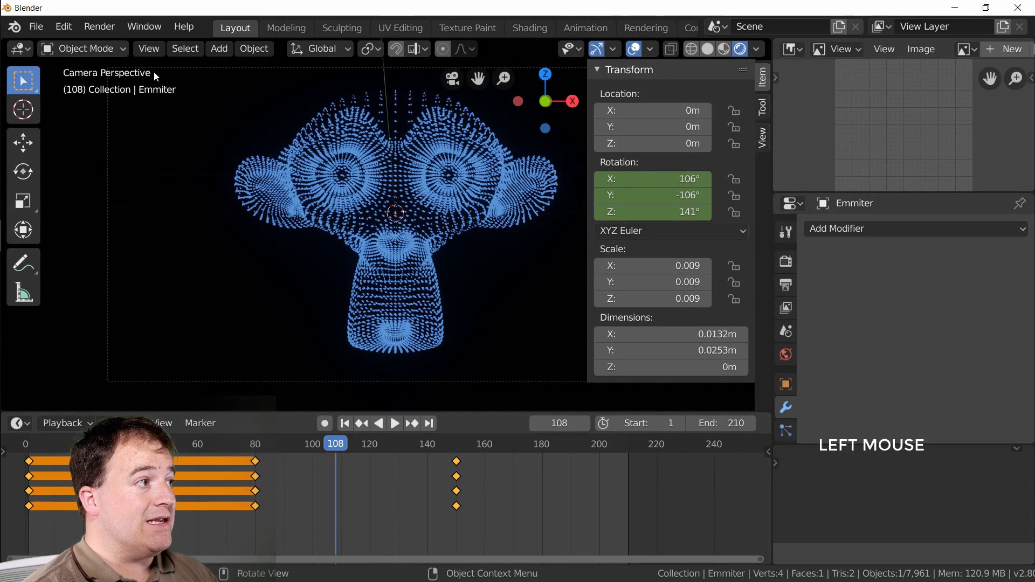
click(104, 29)
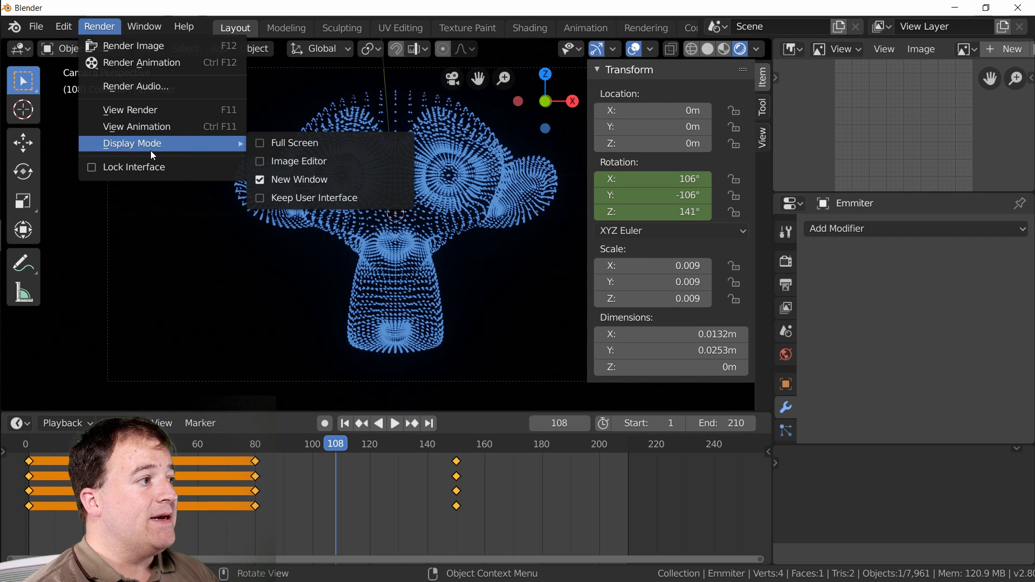
click(172, 147)
click(329, 162)
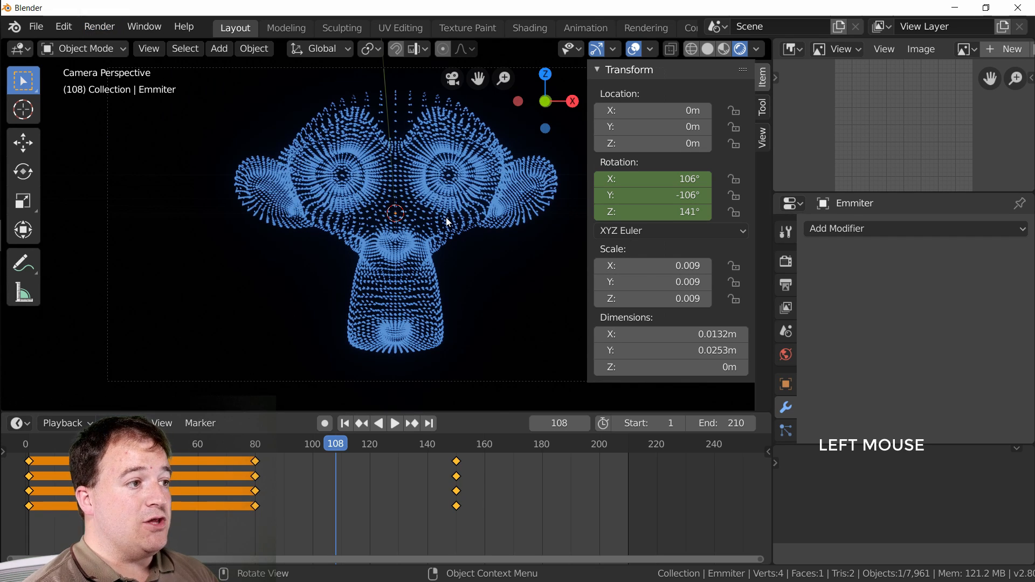
key(F12)
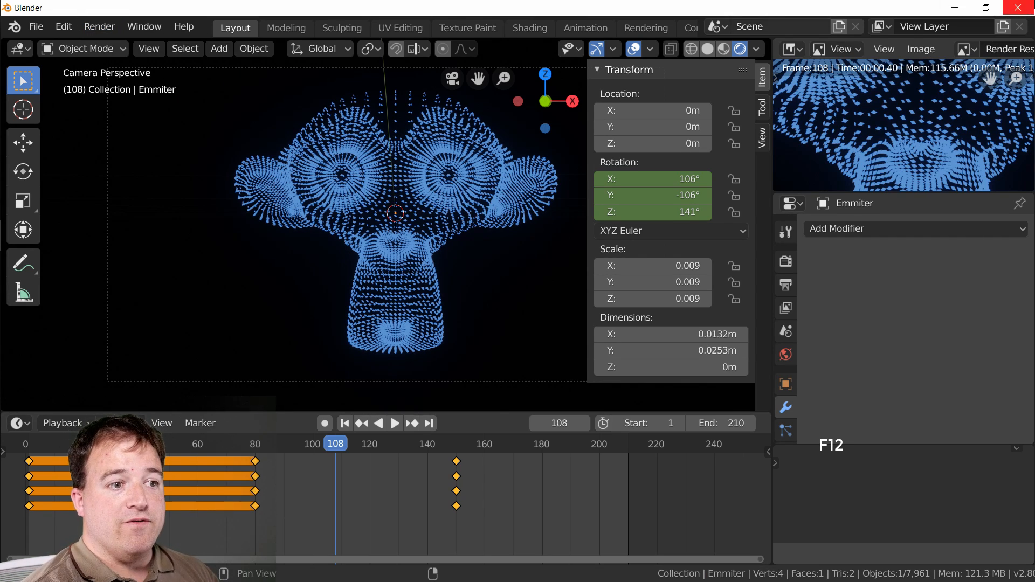
scroll(960, 143, down, 4)
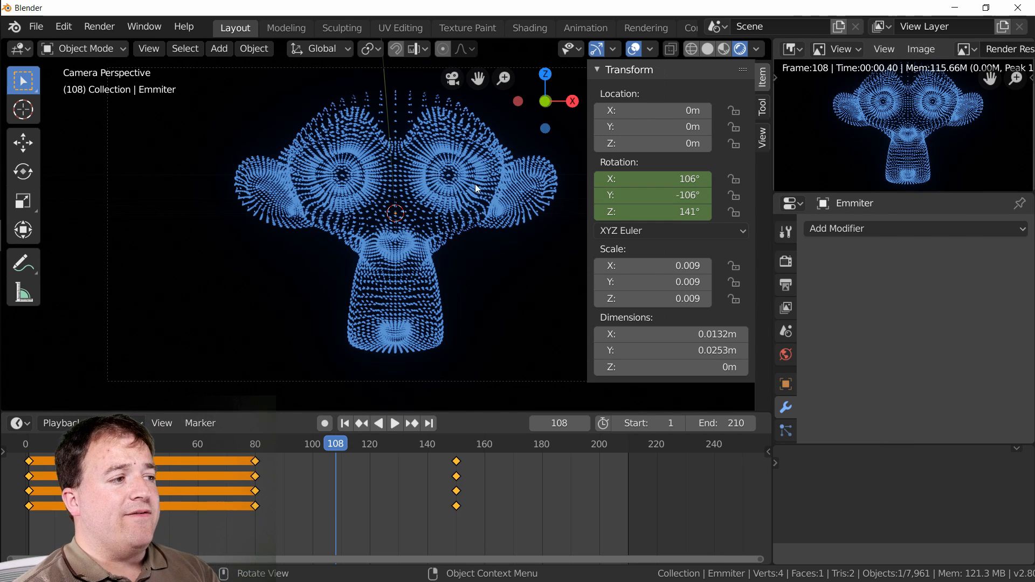
Step: Hide the 3D viewport's sidebar and toolbar, and shrink the timeline to enlarge the viewport
key(n)
key(t)
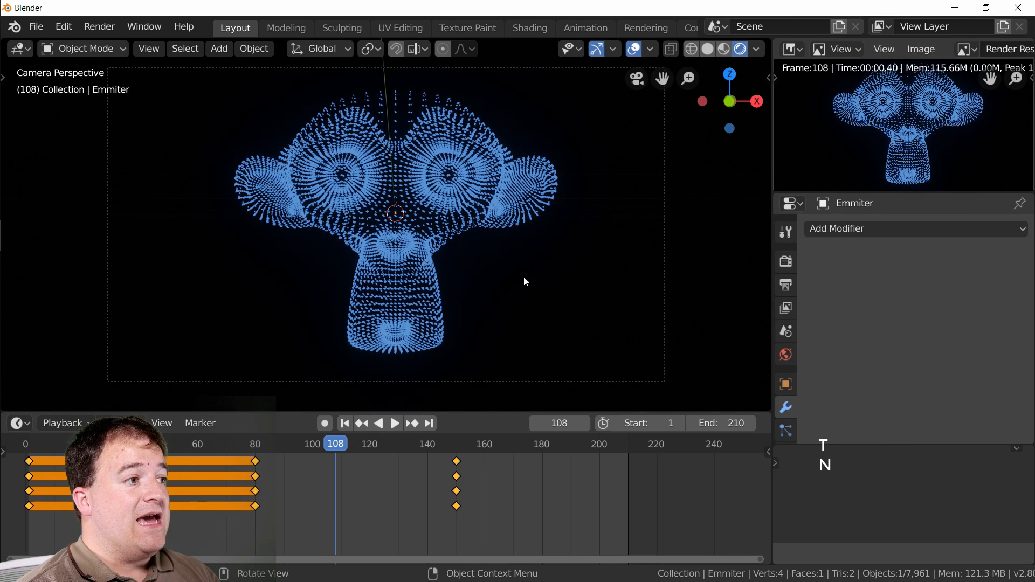
drag(758, 411, 757, 509)
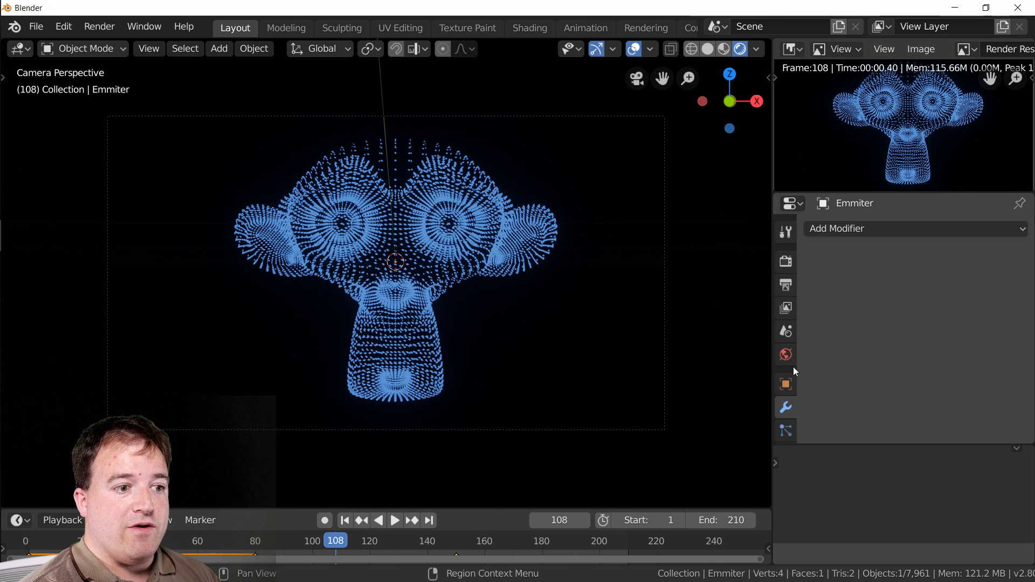
Step: Raise the Bloom intensity to 0.072 in the render settings and render frame 108 again
click(786, 263)
scroll(884, 377, down, 2)
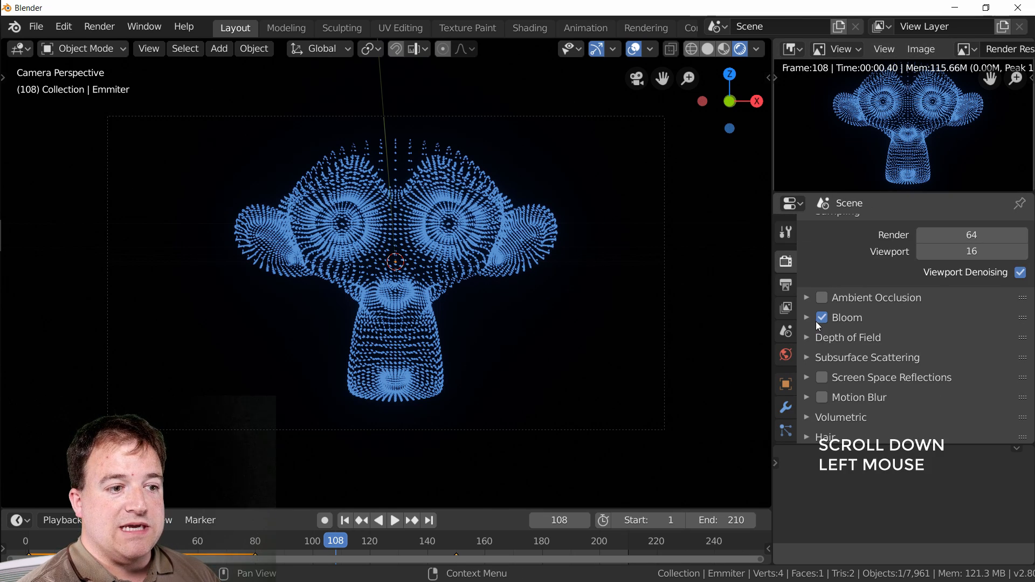
click(805, 318)
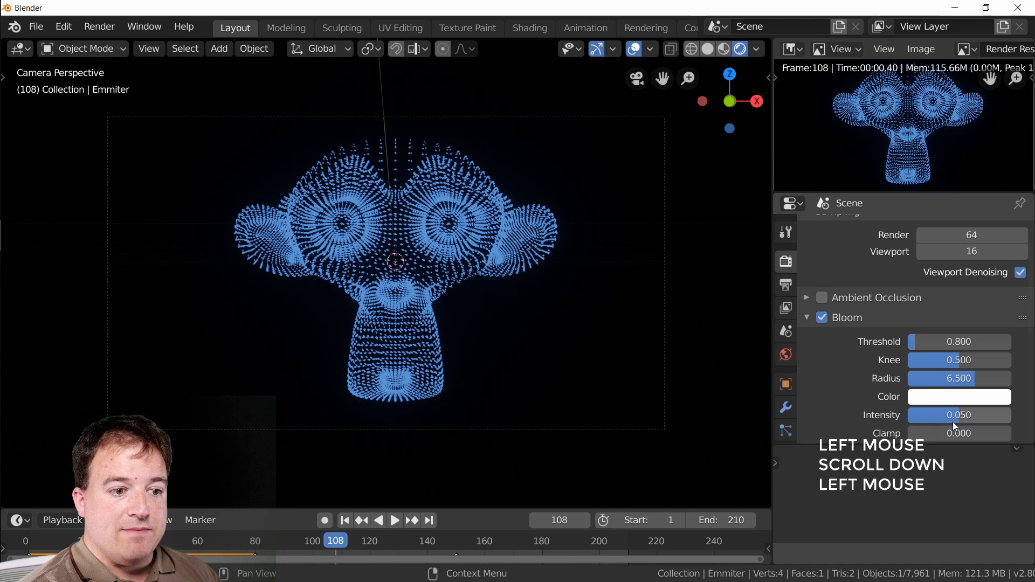
drag(953, 418, 998, 418)
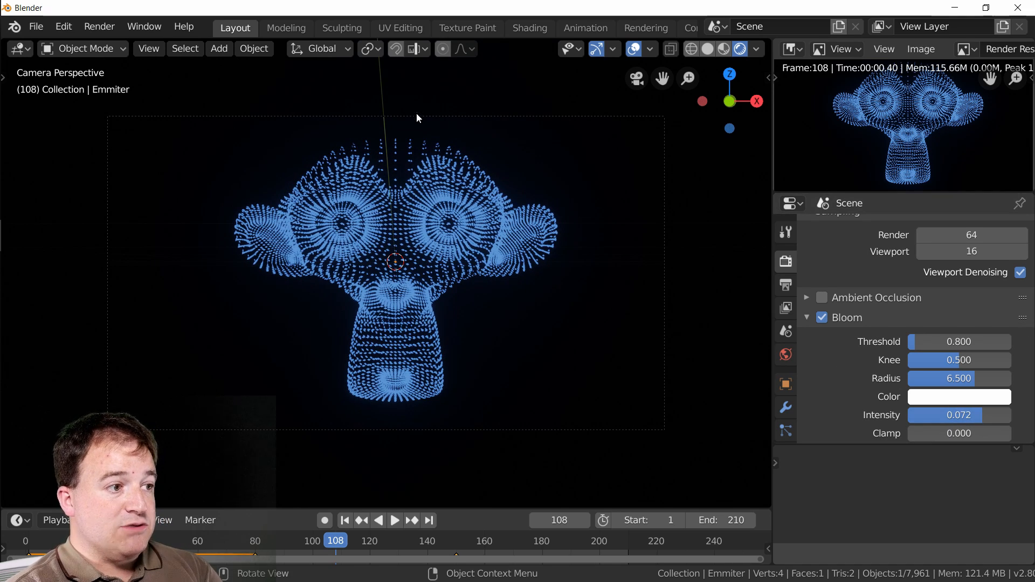
key(F12)
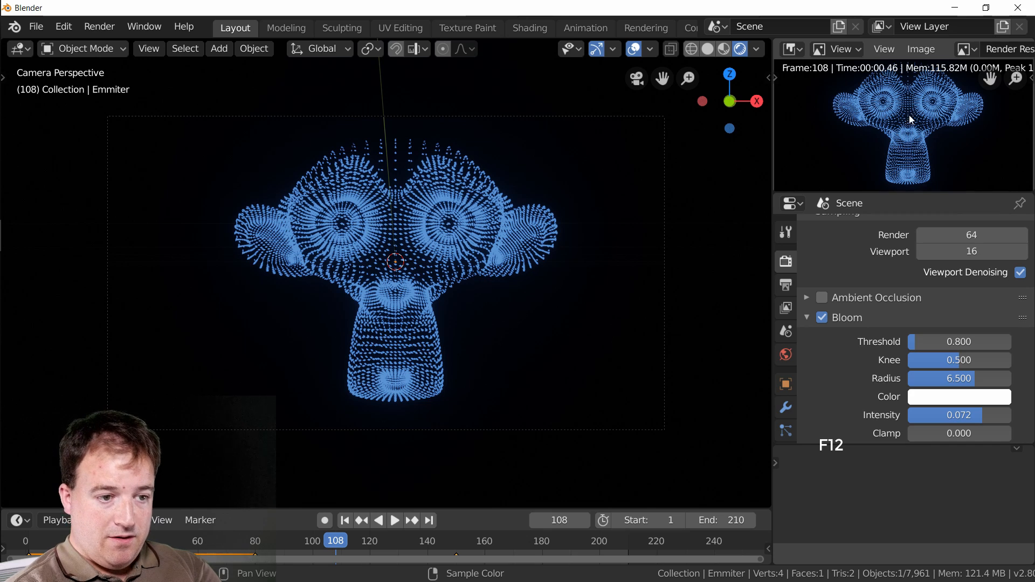
Step: Lower the Bloom threshold to 0.027 and render frame 108 again
click(916, 341)
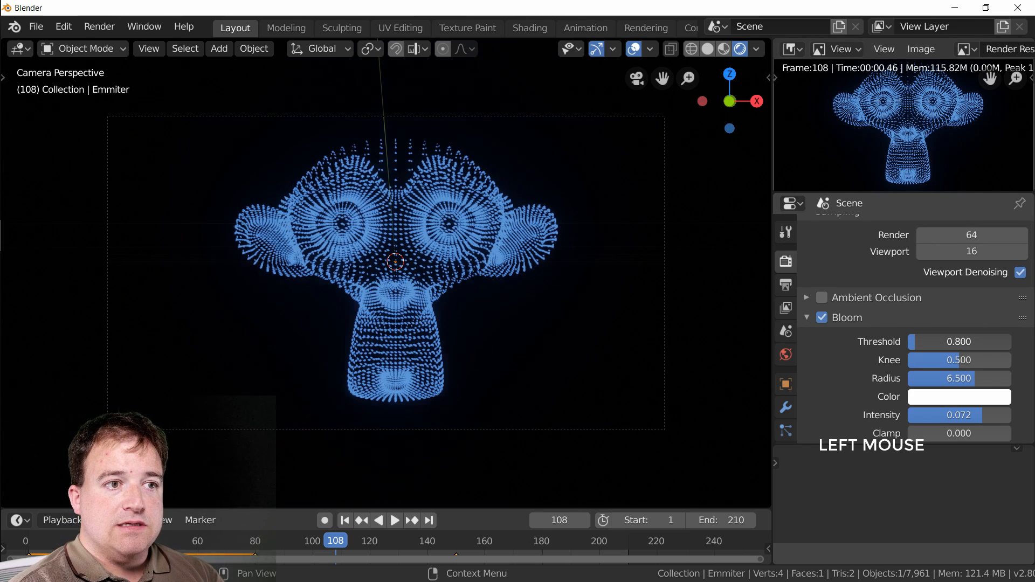
drag(916, 340, 908, 341)
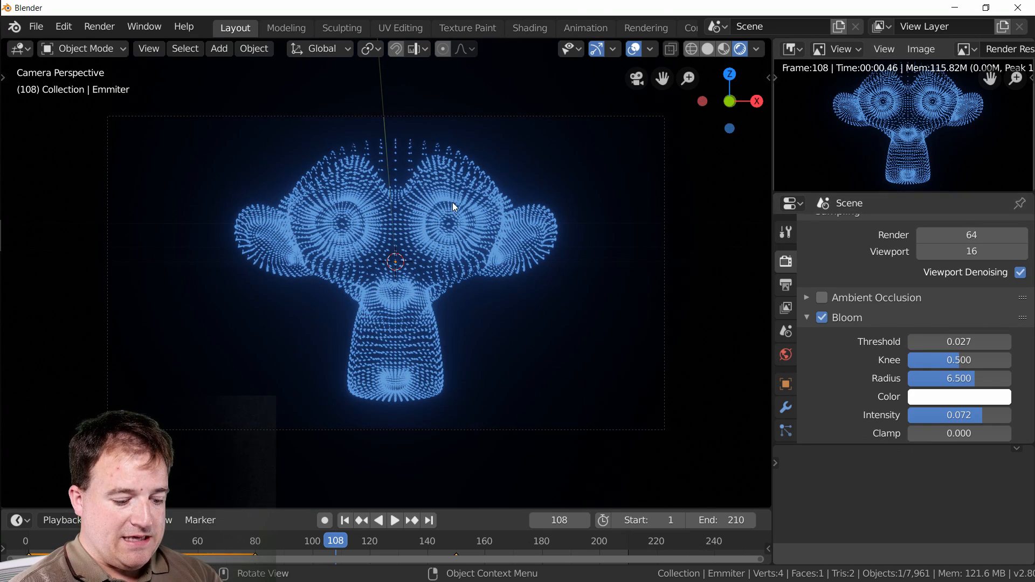
key(F12)
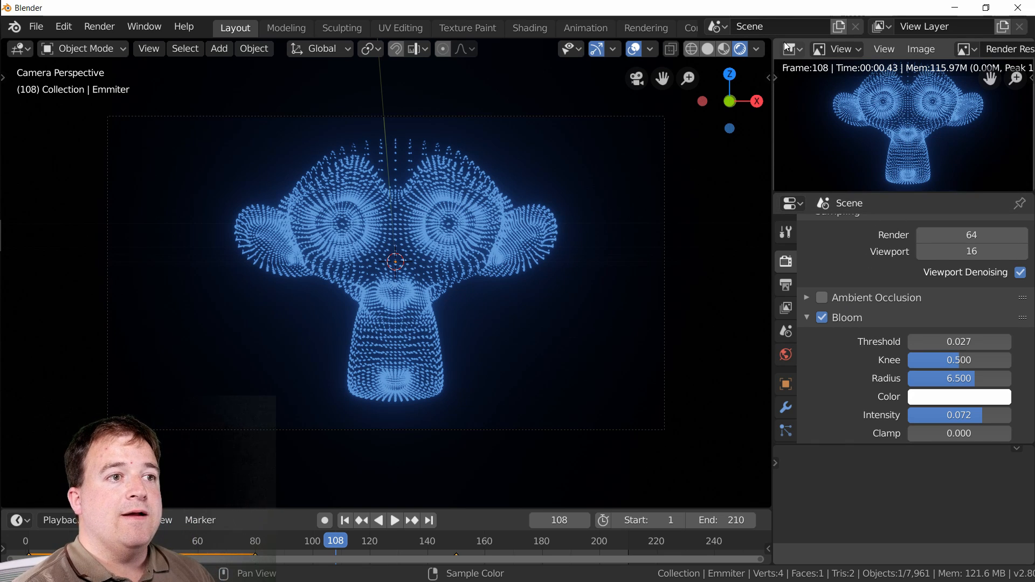
Step: Raise the emission strength of the Emmiter plane's blue material to 2.7
click(434, 297)
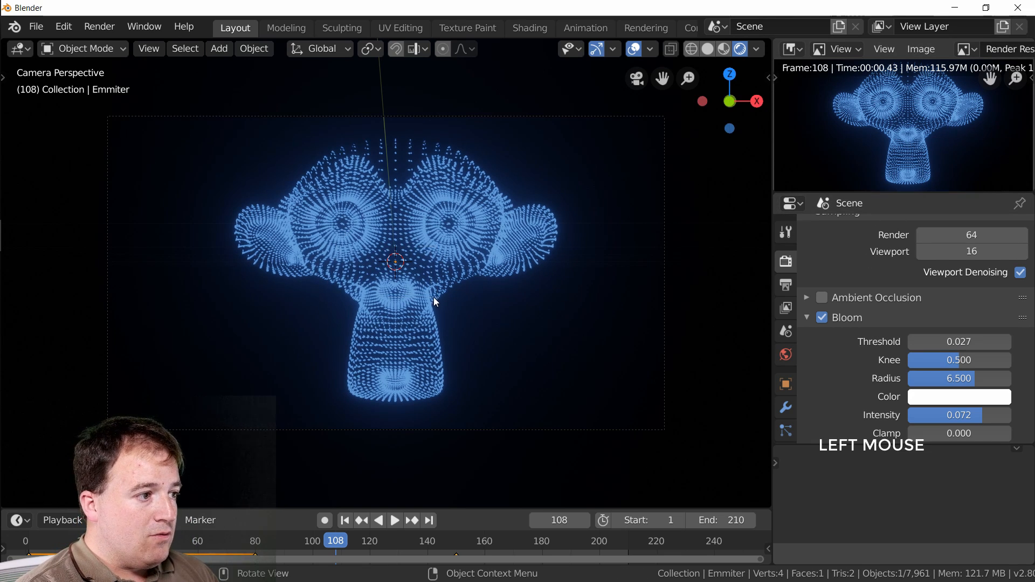
scroll(940, 312, down, 3)
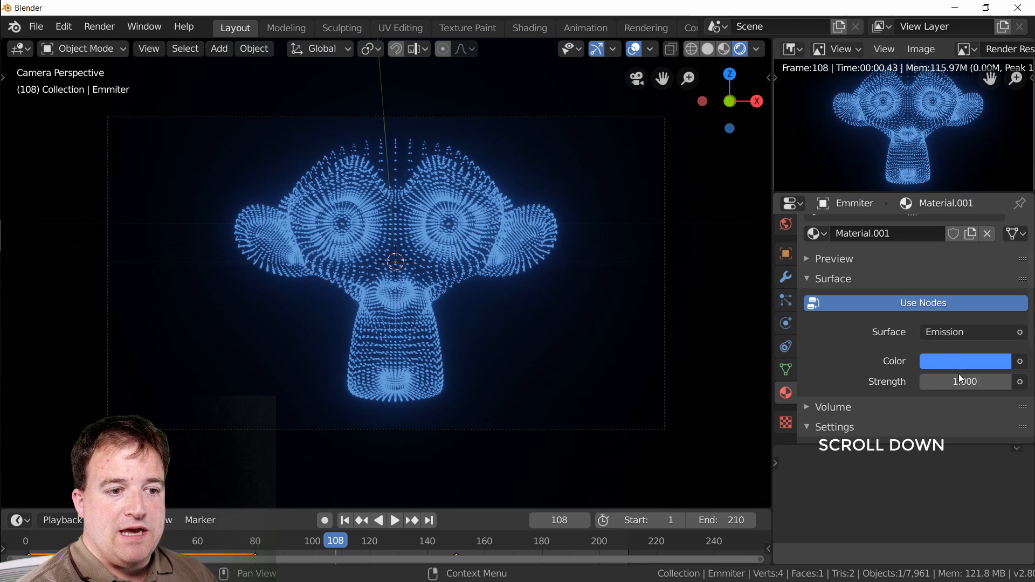
drag(961, 381, 1003, 381)
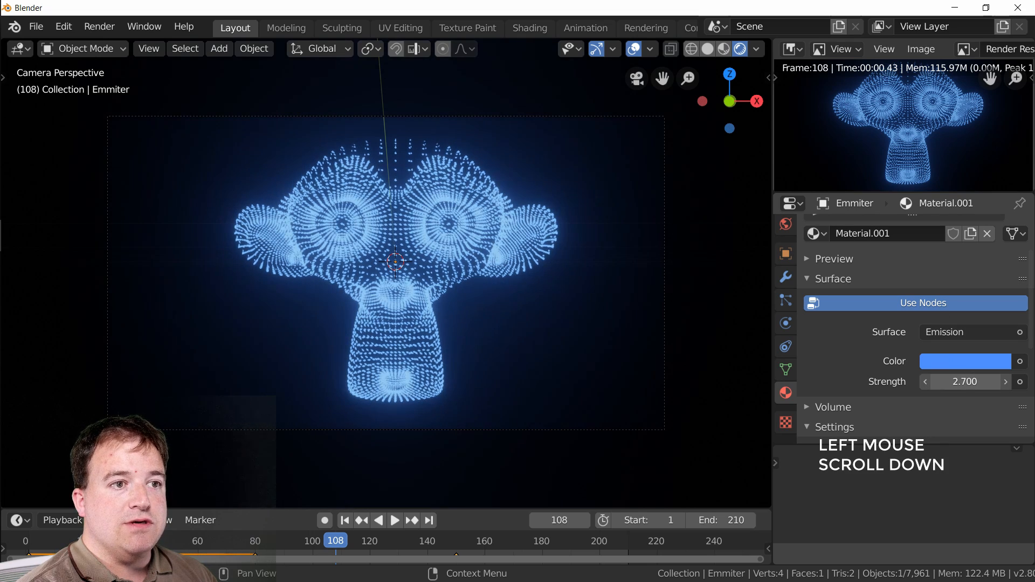
Step: Set the emission strength of the Emmiter plane's blue material to 6 and render frame 108 again
click(965, 381)
text(4.7)
text(6)
key(Return)
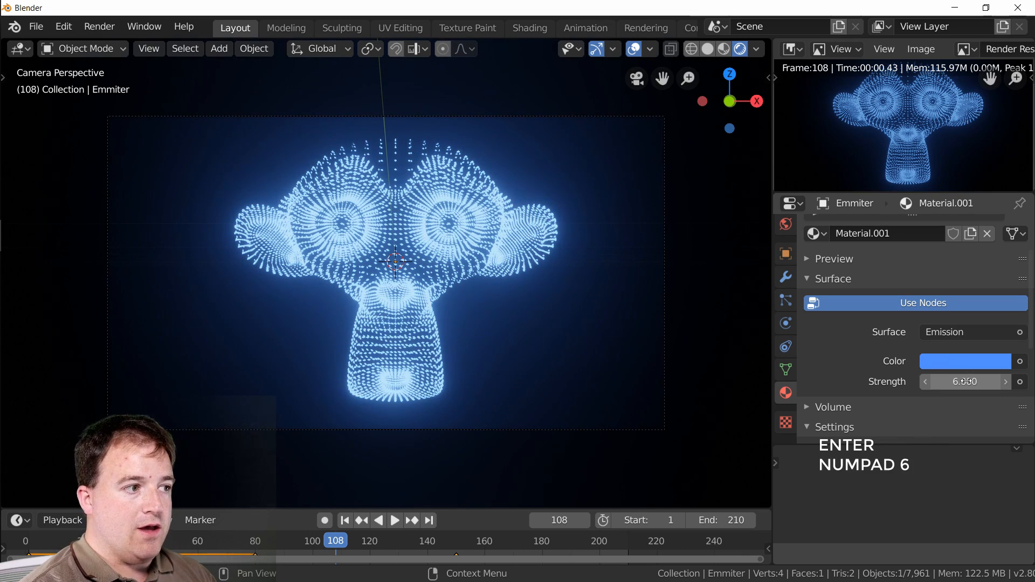
key(F12)
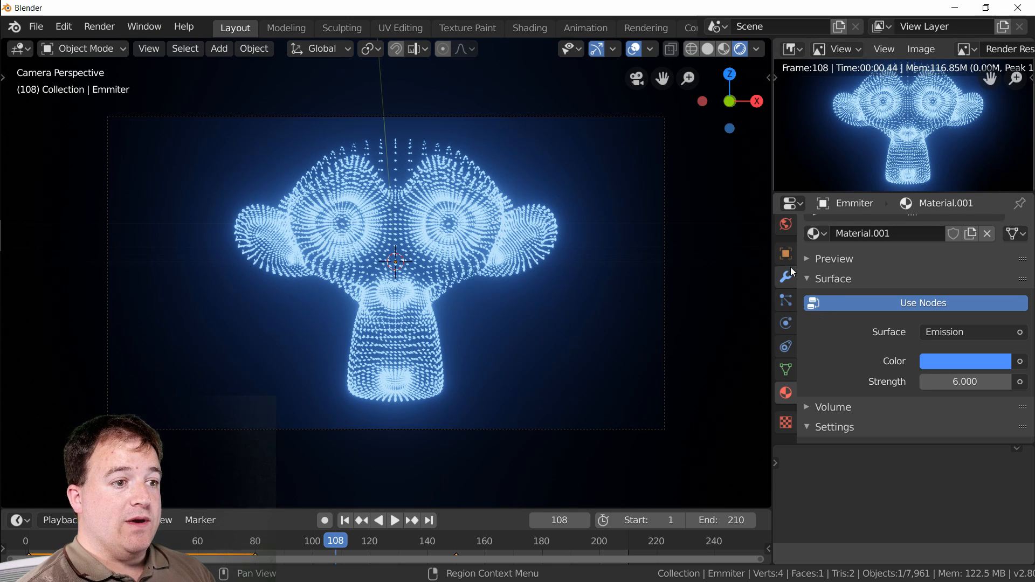
Step: Change the file format of the scene's render output to FFmpeg video
scroll(790, 267, up, 2)
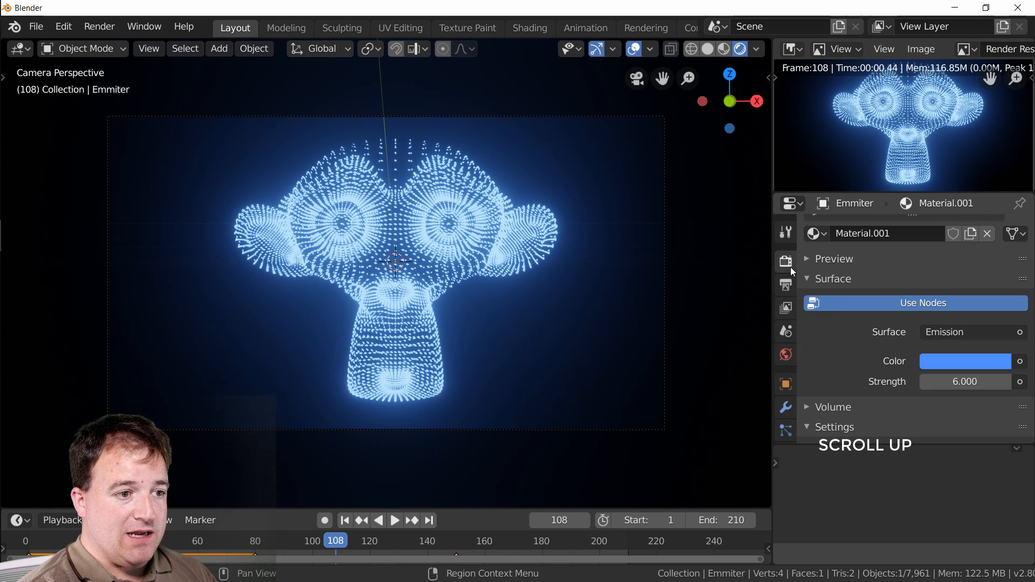
scroll(791, 267, down, 1)
scroll(809, 273, up, 2)
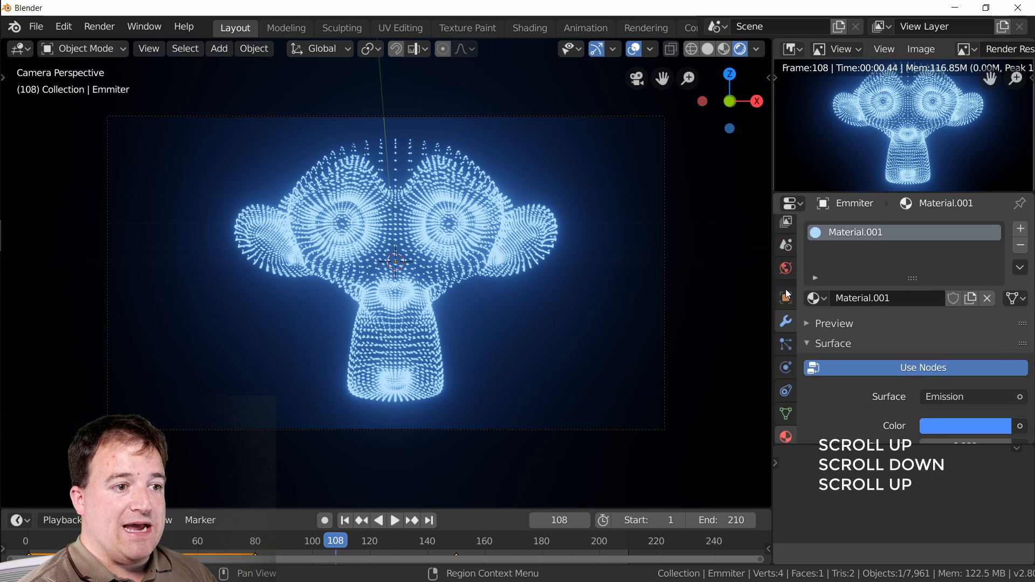
scroll(785, 289, up, 3)
click(786, 262)
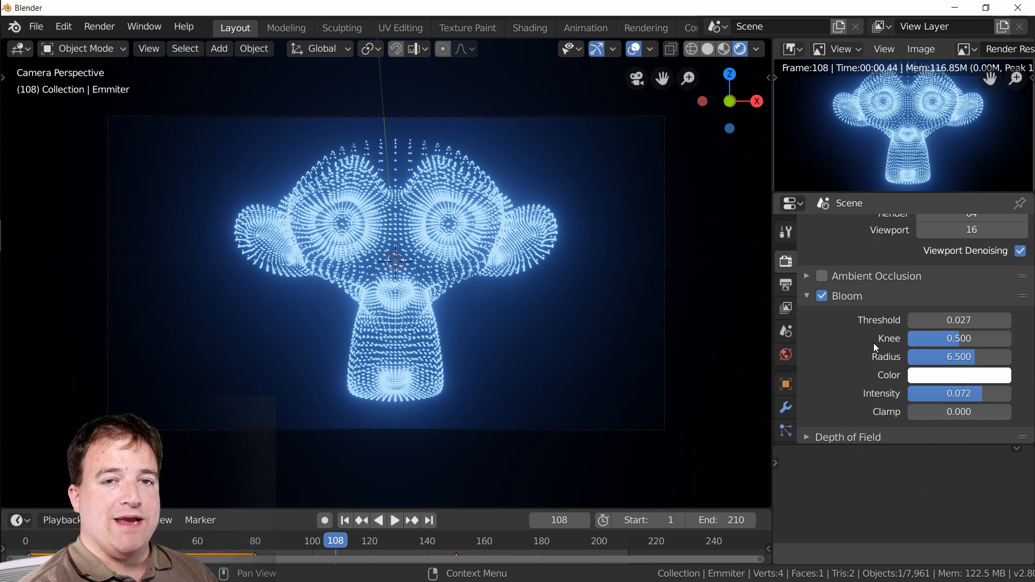
click(785, 286)
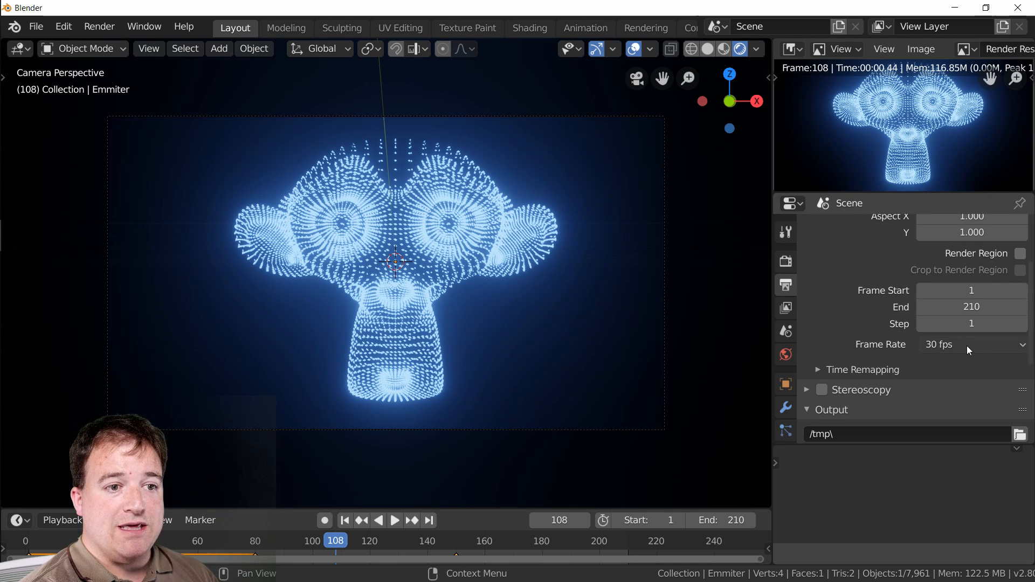
scroll(969, 344, down, 5)
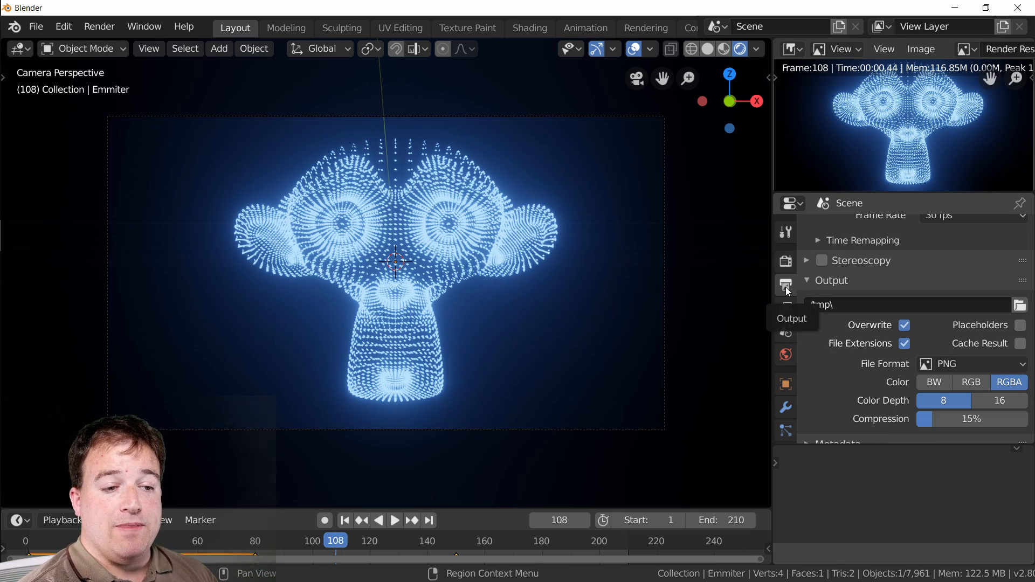
click(972, 365)
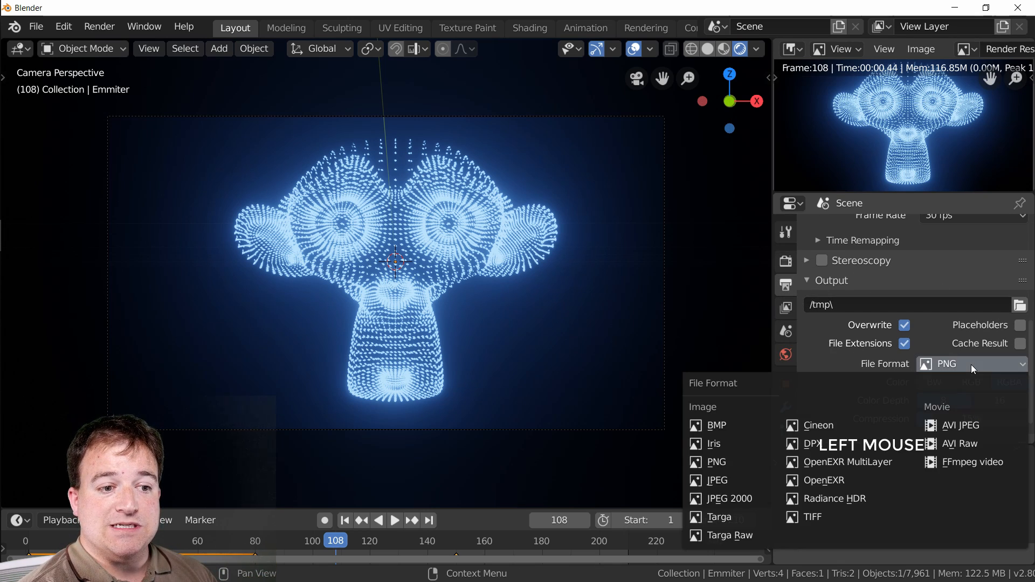
click(998, 467)
Step: Set the video encoding container to MPEG-4 and start rendering the whole animation
scroll(965, 371, down, 1)
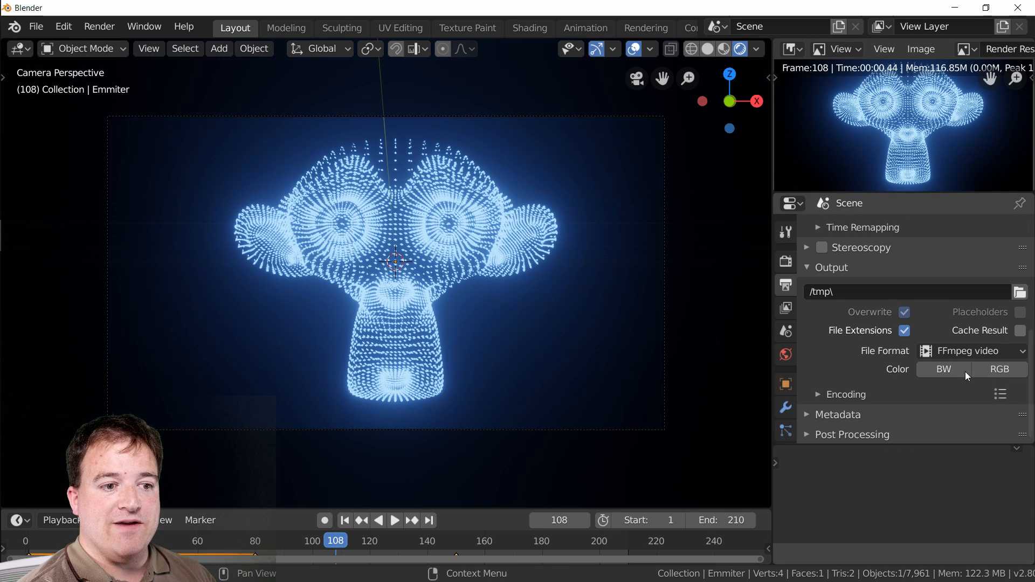
click(824, 397)
scroll(912, 361, down, 4)
click(979, 333)
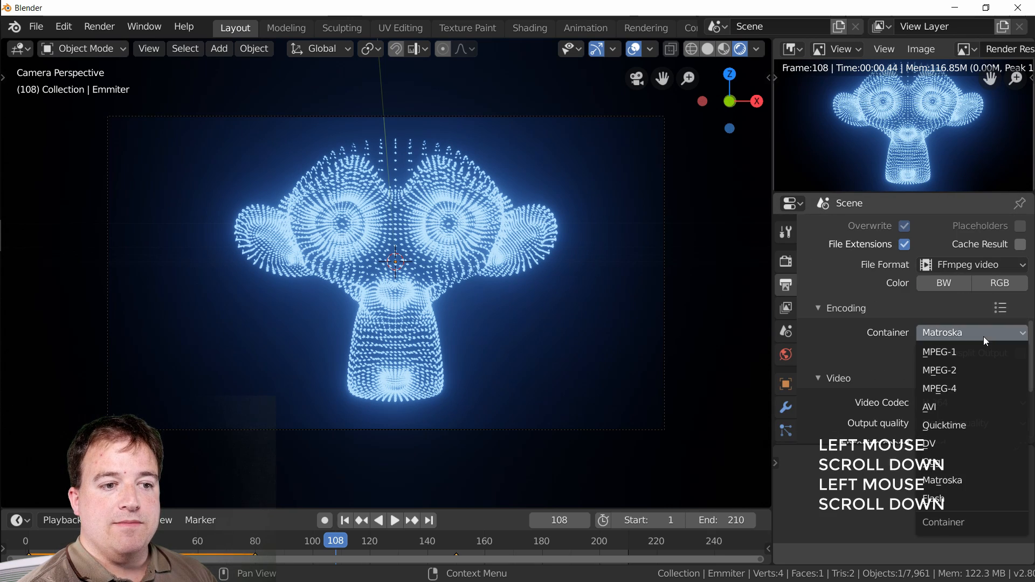
click(959, 384)
scroll(914, 349, down, 5)
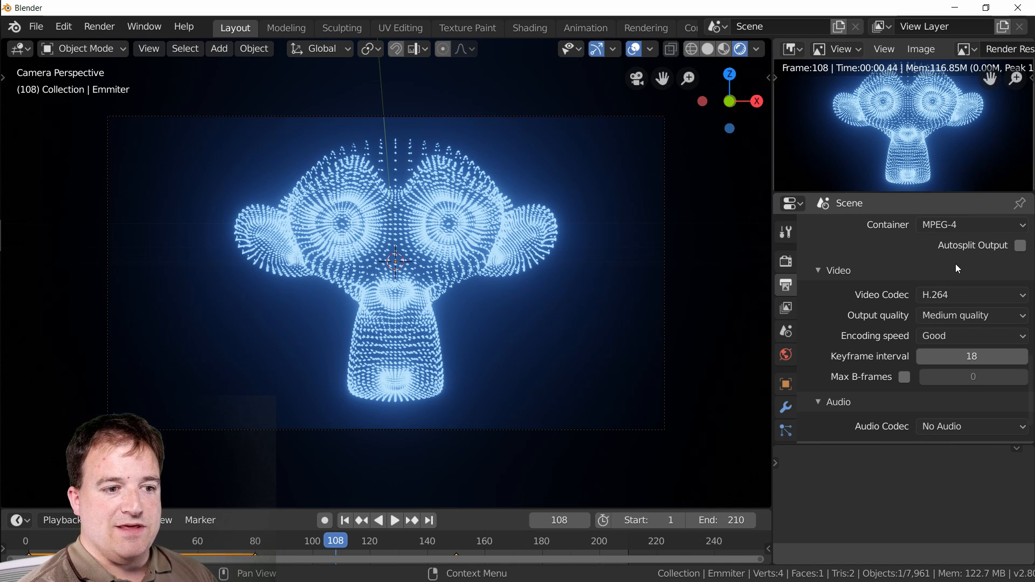
click(455, 254)
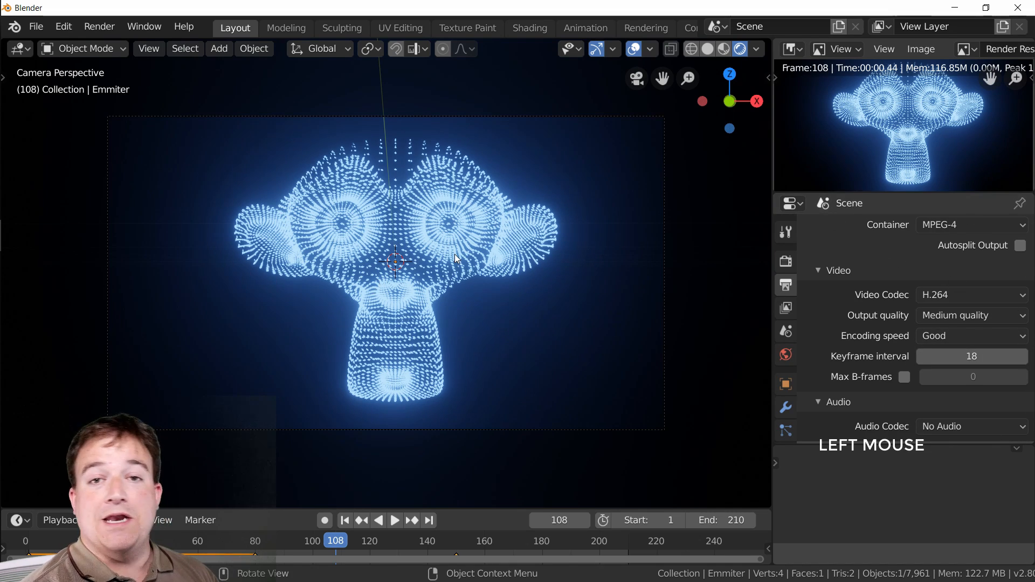
key(ctrl+F12)
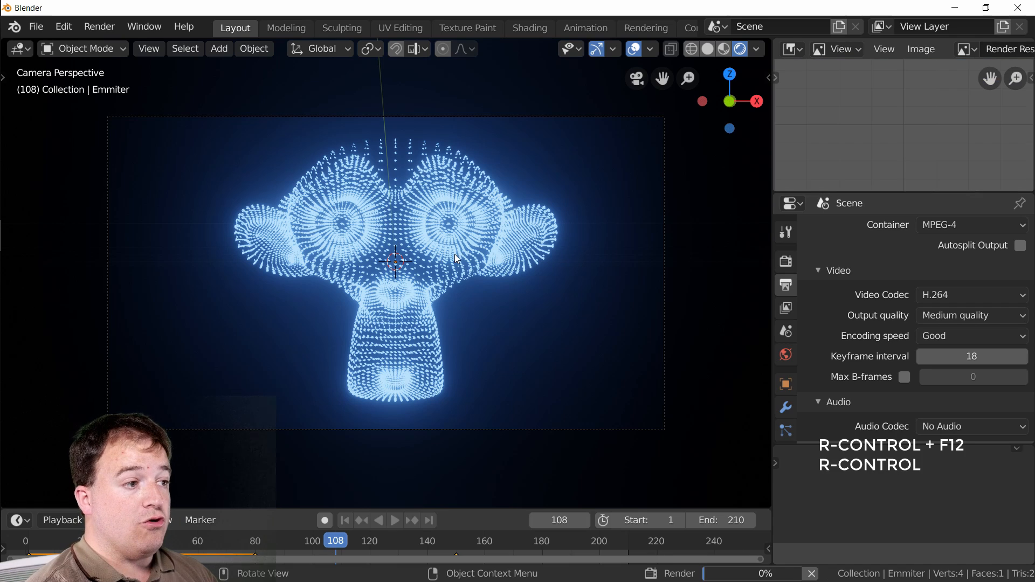